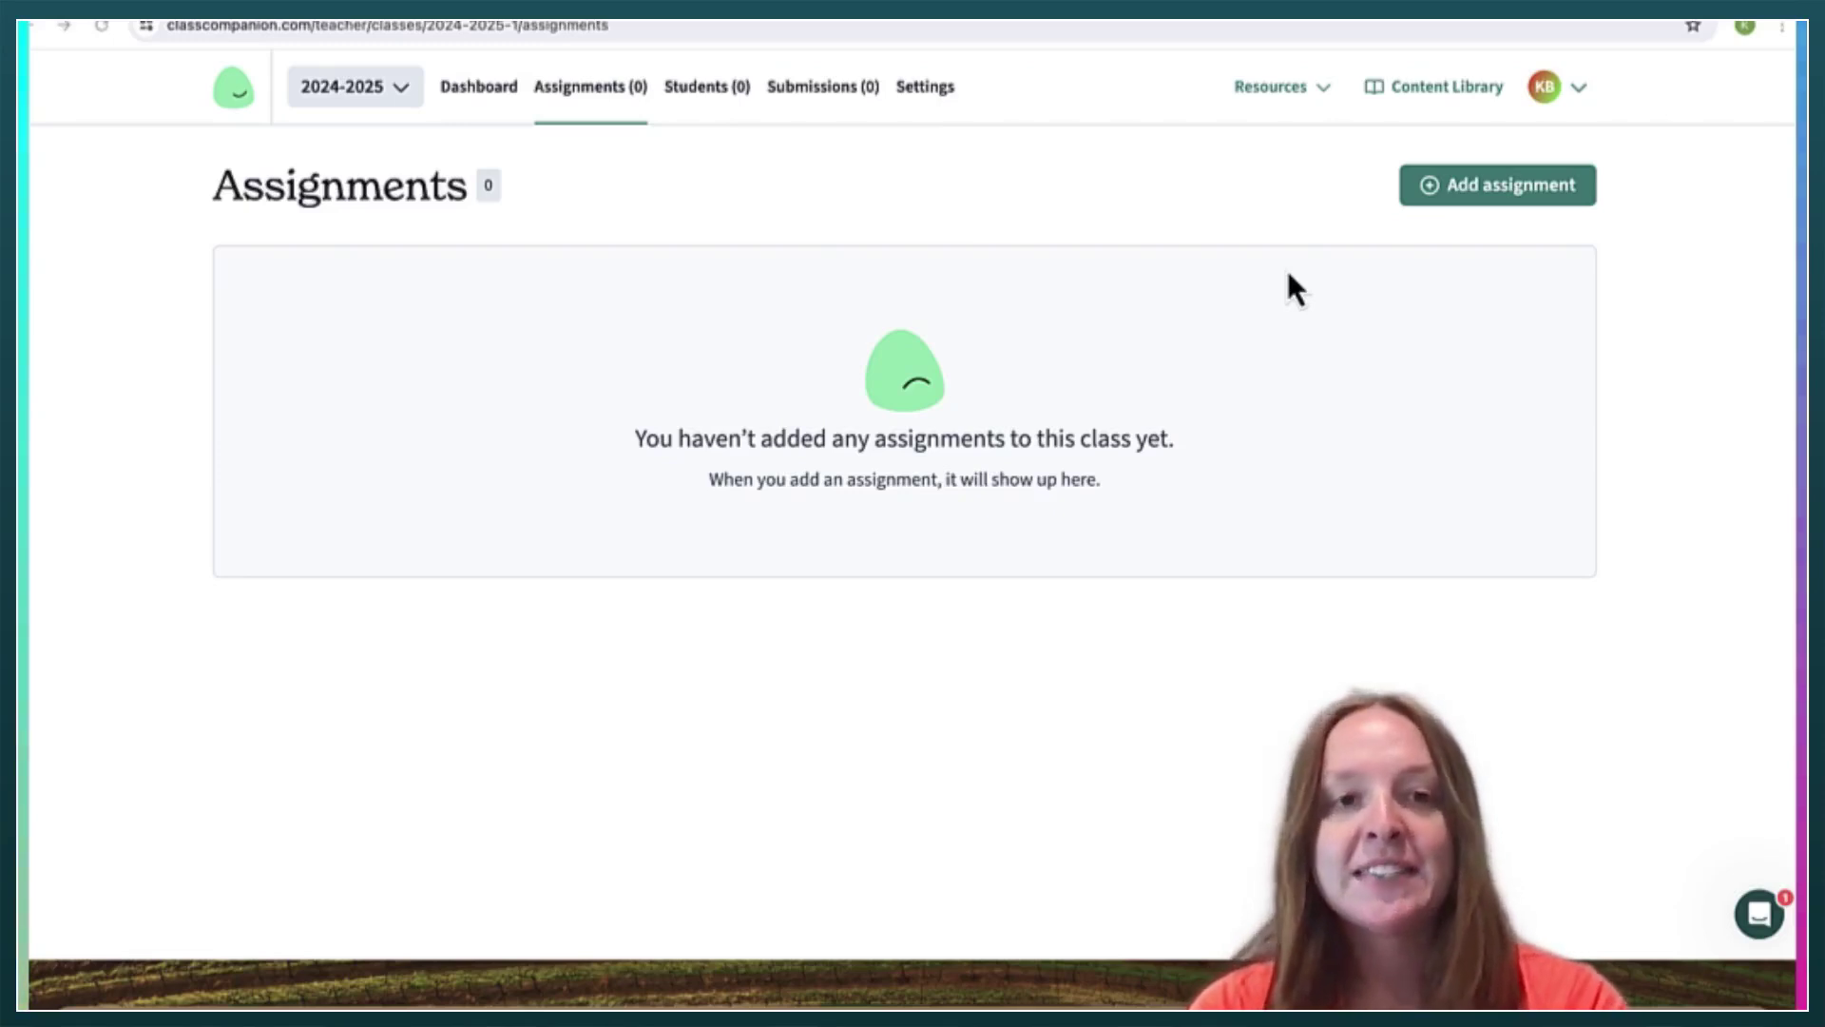
Open the class's Students page and view the Add students invite options without inviting anyone
{"action": "left_click", "coordinate": [707, 90]}
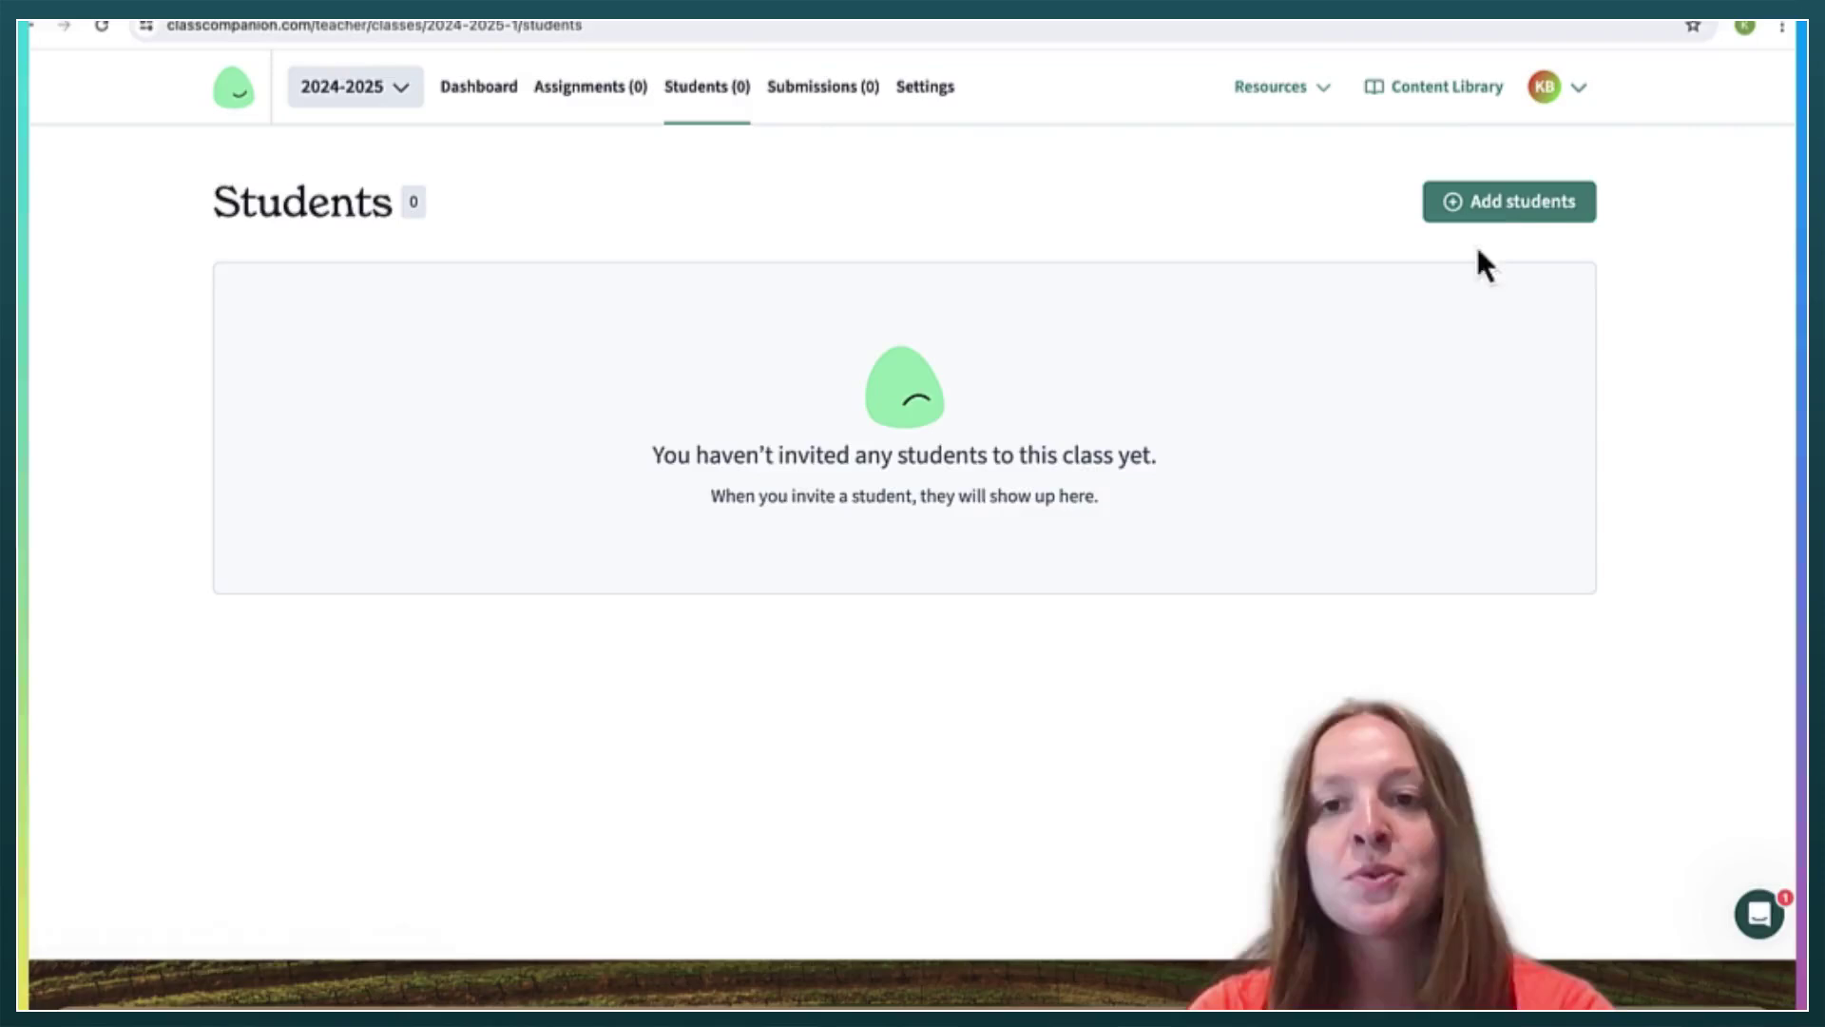
{"action": "left_click", "coordinate": [1497, 215]}
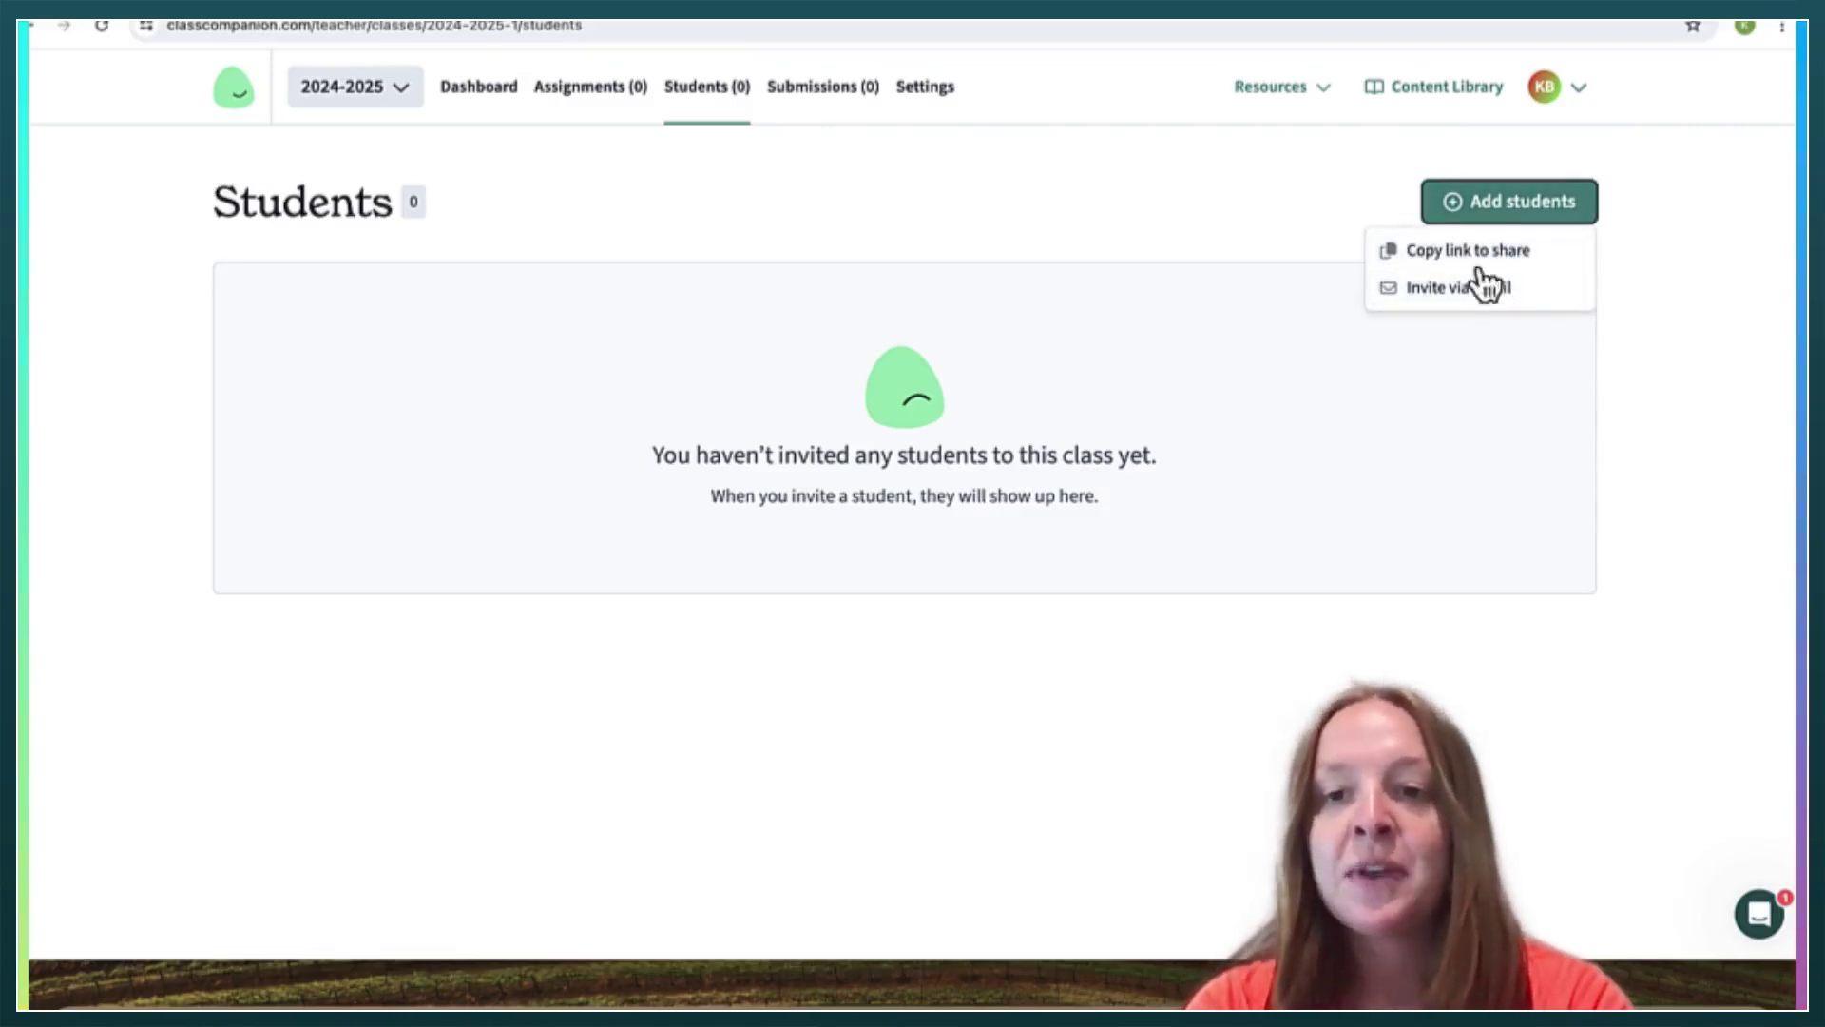
{"action": "left_click", "coordinate": [1508, 208]}
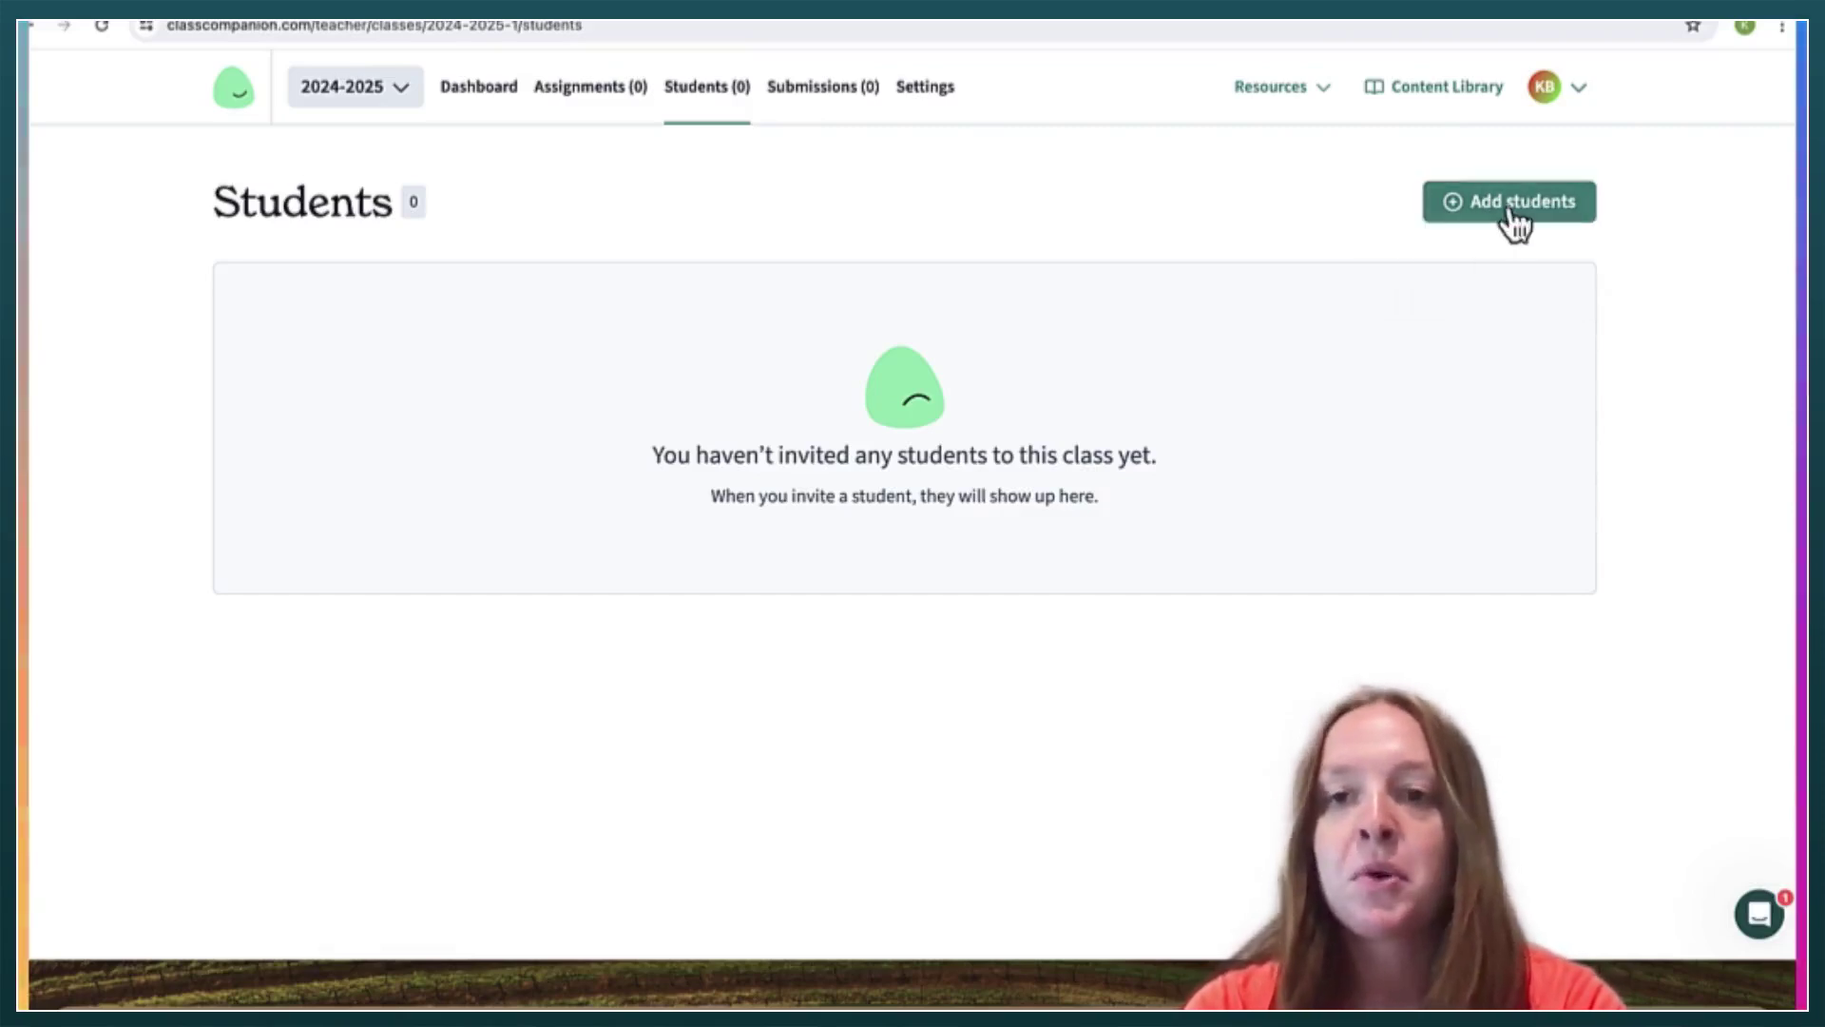
Go back to Assignments and bring up the add-assignment options with Add assignment
{"action": "left_click", "coordinate": [596, 113]}
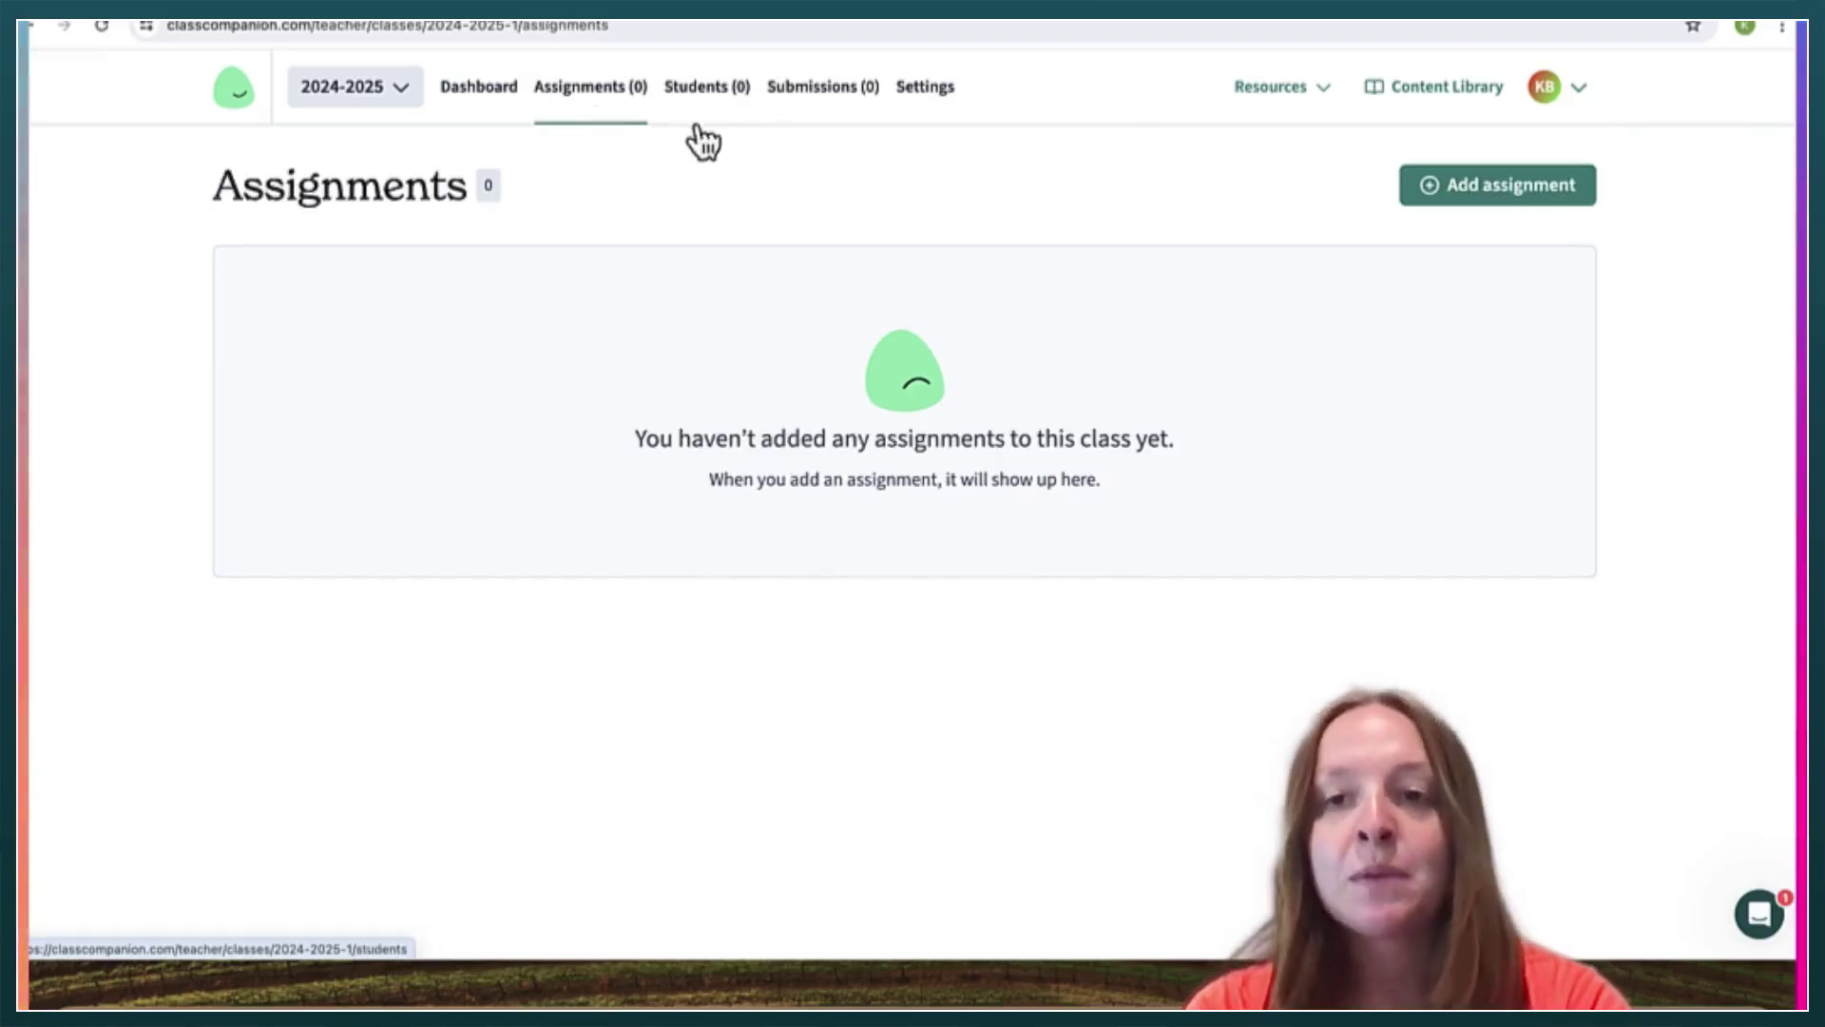
{"action": "left_click", "coordinate": [1474, 200]}
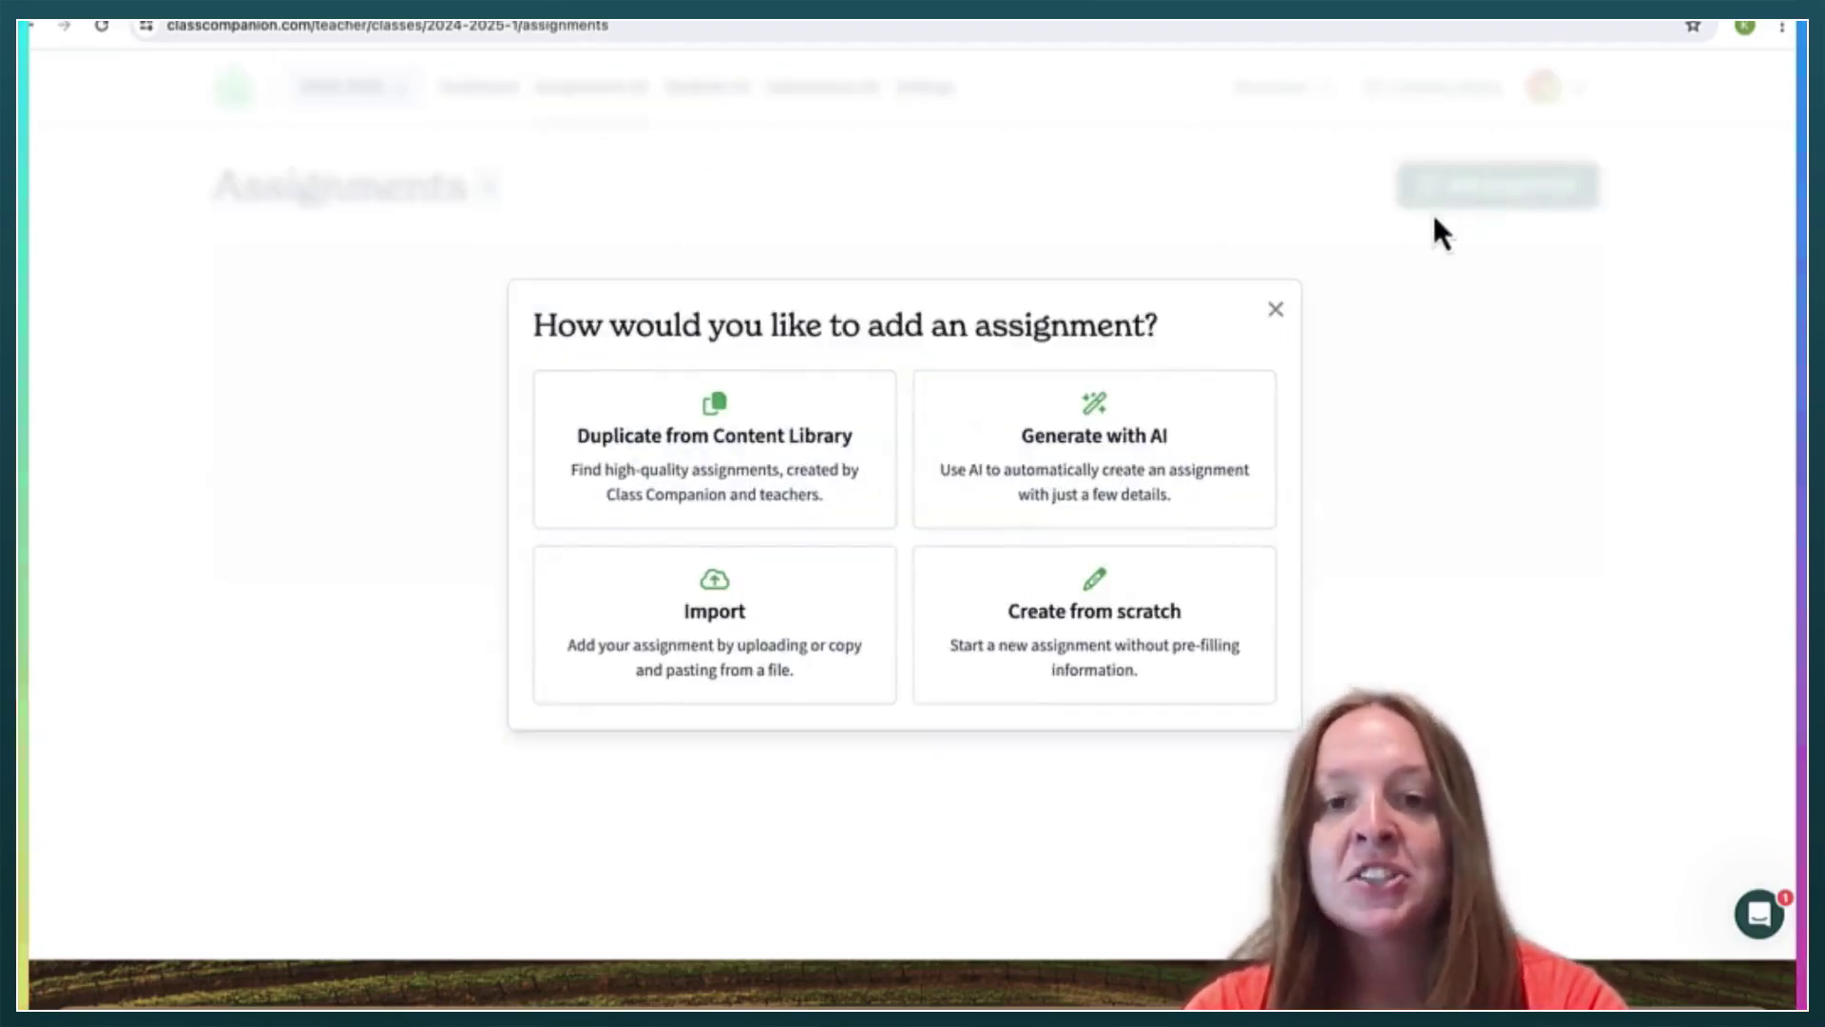
{"action": "left_click", "coordinate": [1275, 310]}
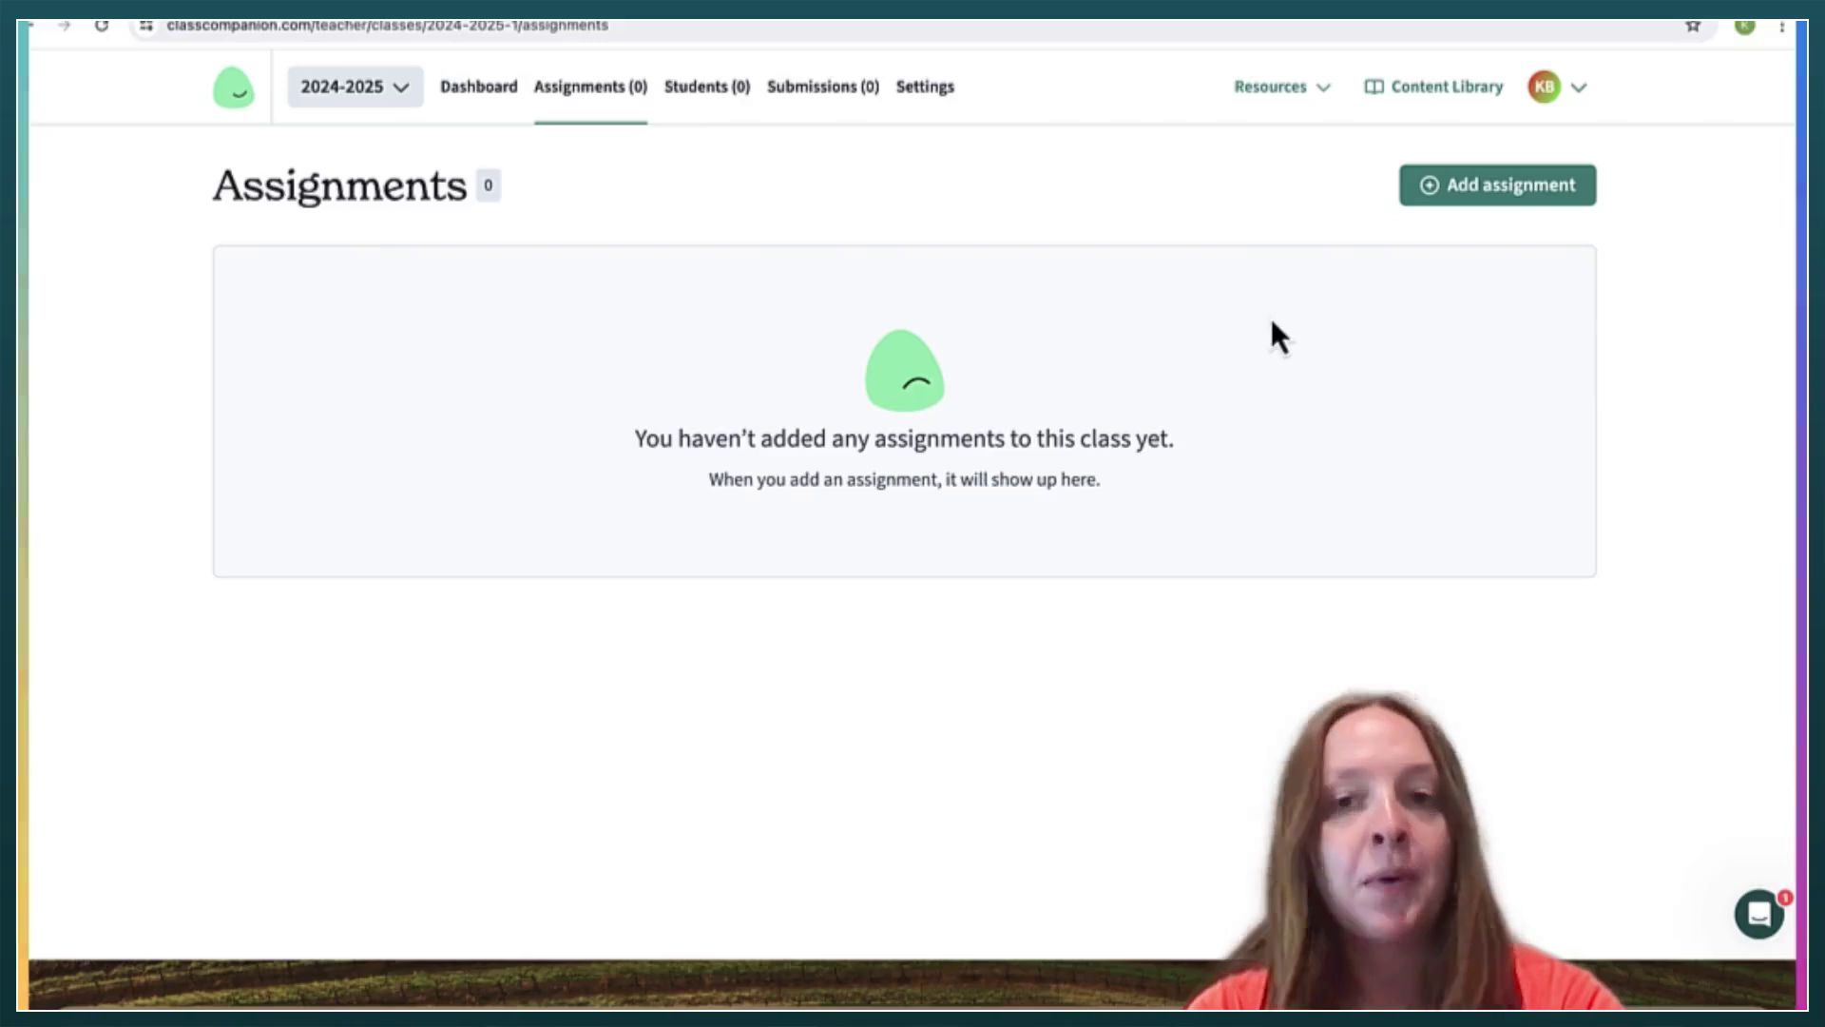
{"action": "left_click", "coordinate": [1473, 205]}
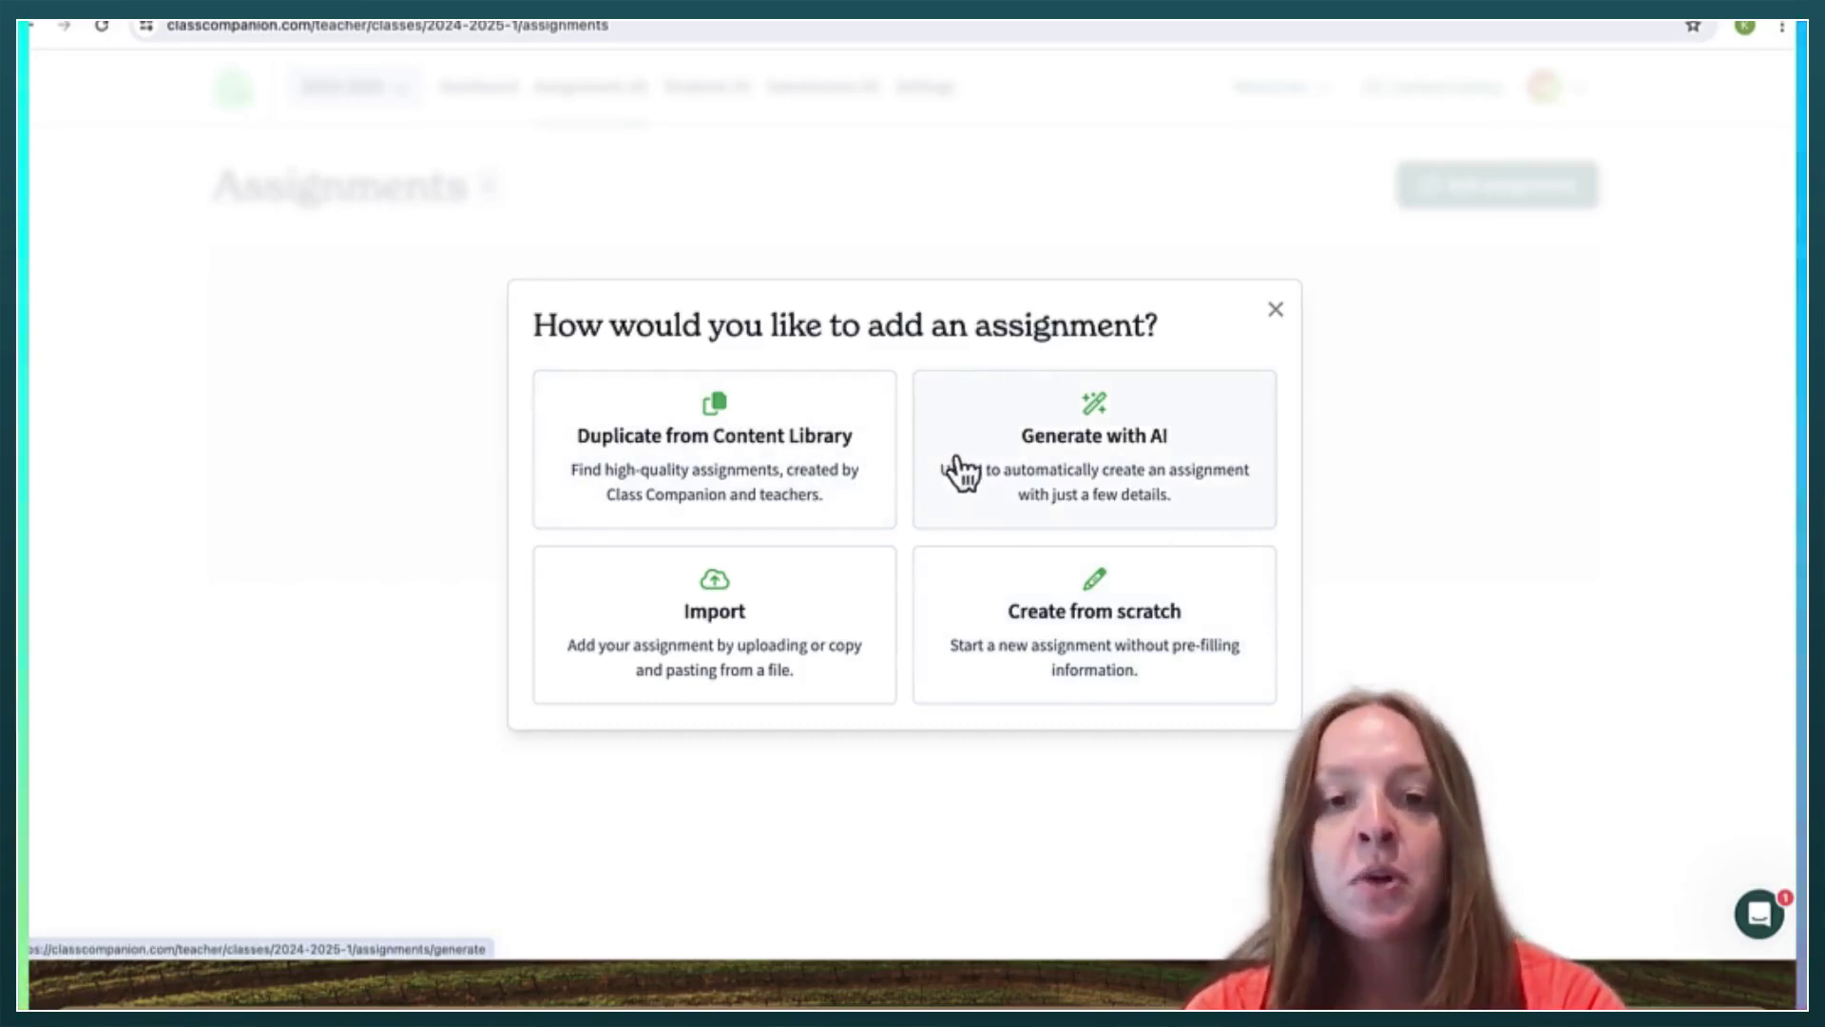
Choose Generate with AI, enter the focus 'water cycle', and generate short-answer questions
{"action": "left_click", "coordinate": [1061, 452]}
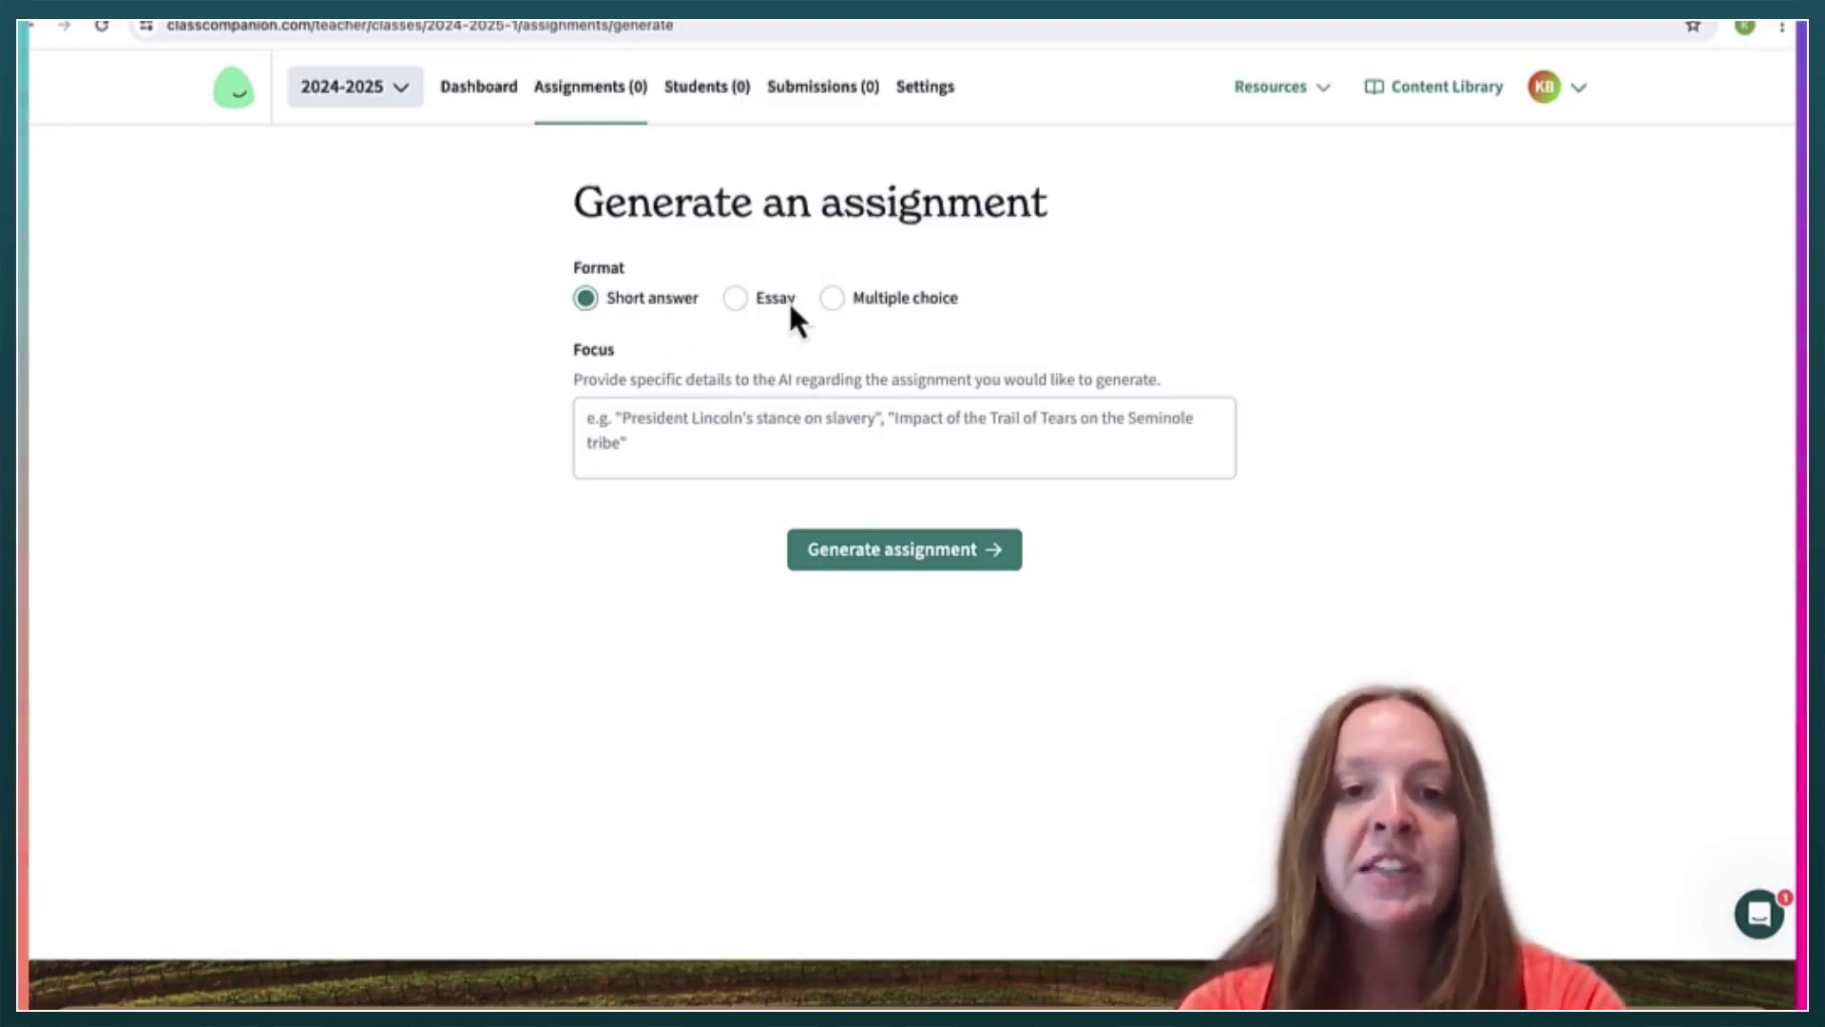
{"action": "left_click", "coordinate": [879, 414]}
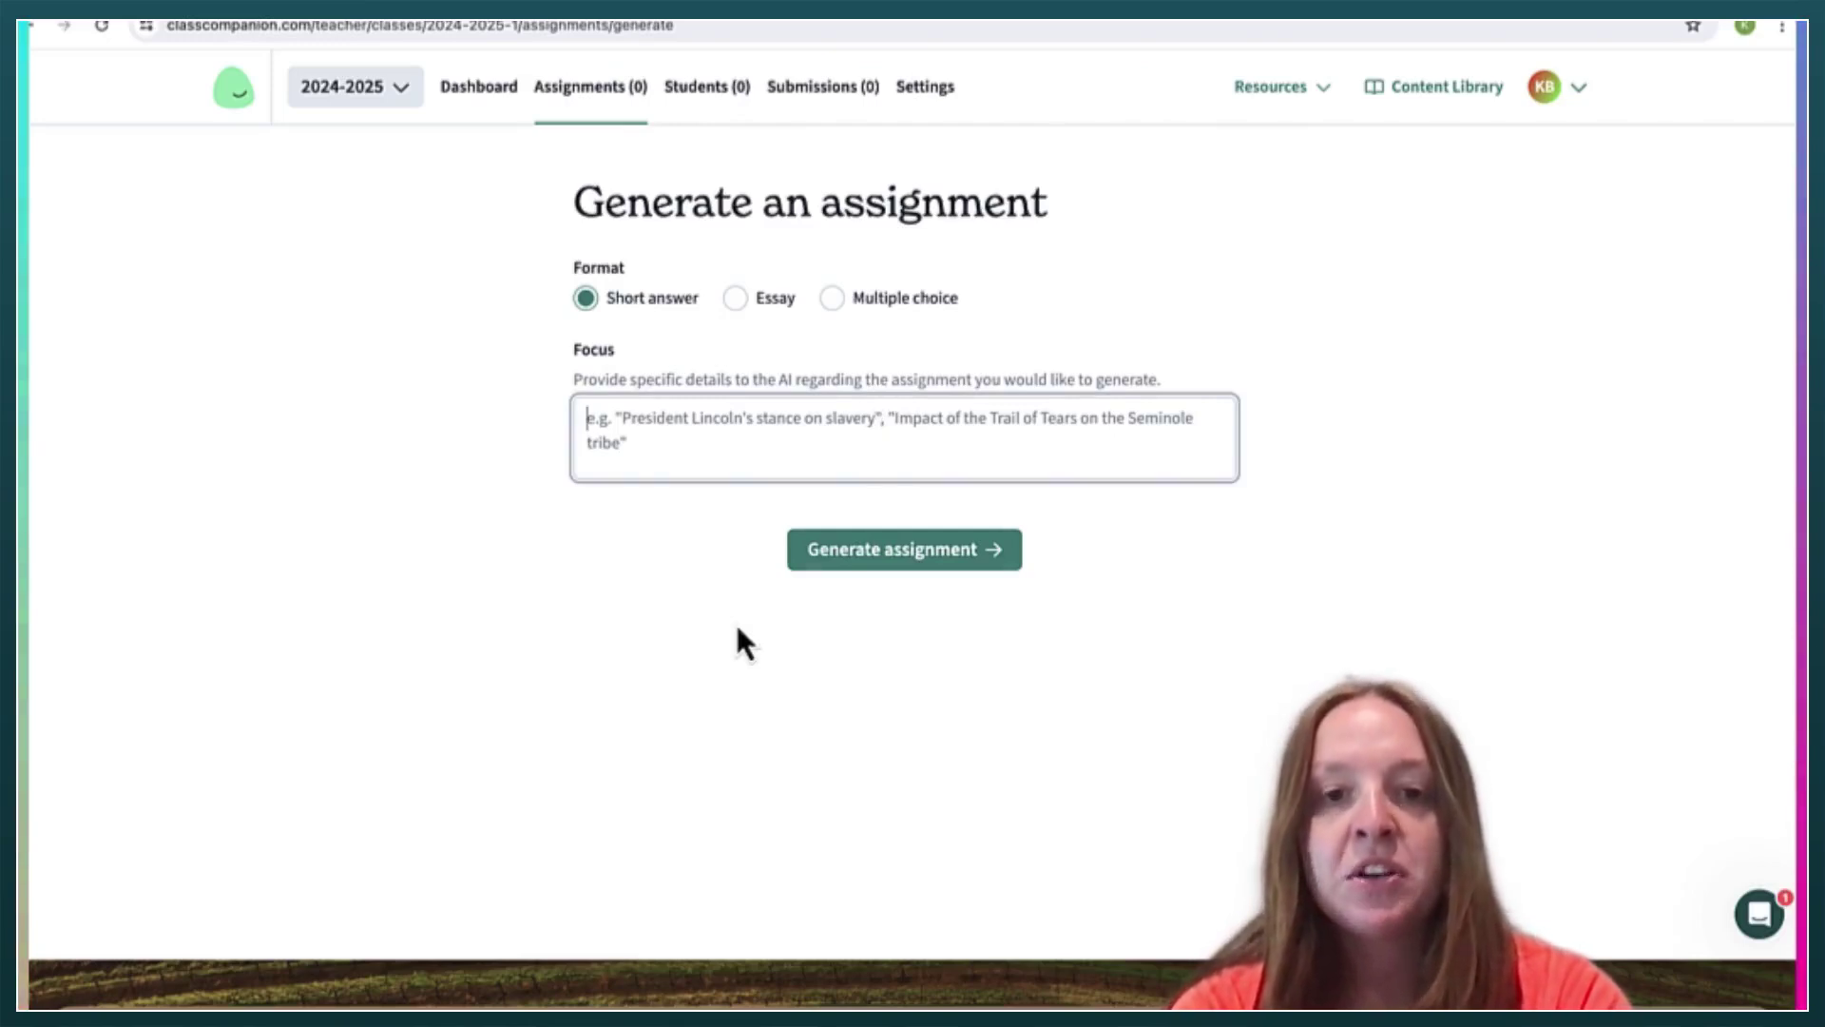
{"action": "type", "text": "wat"}
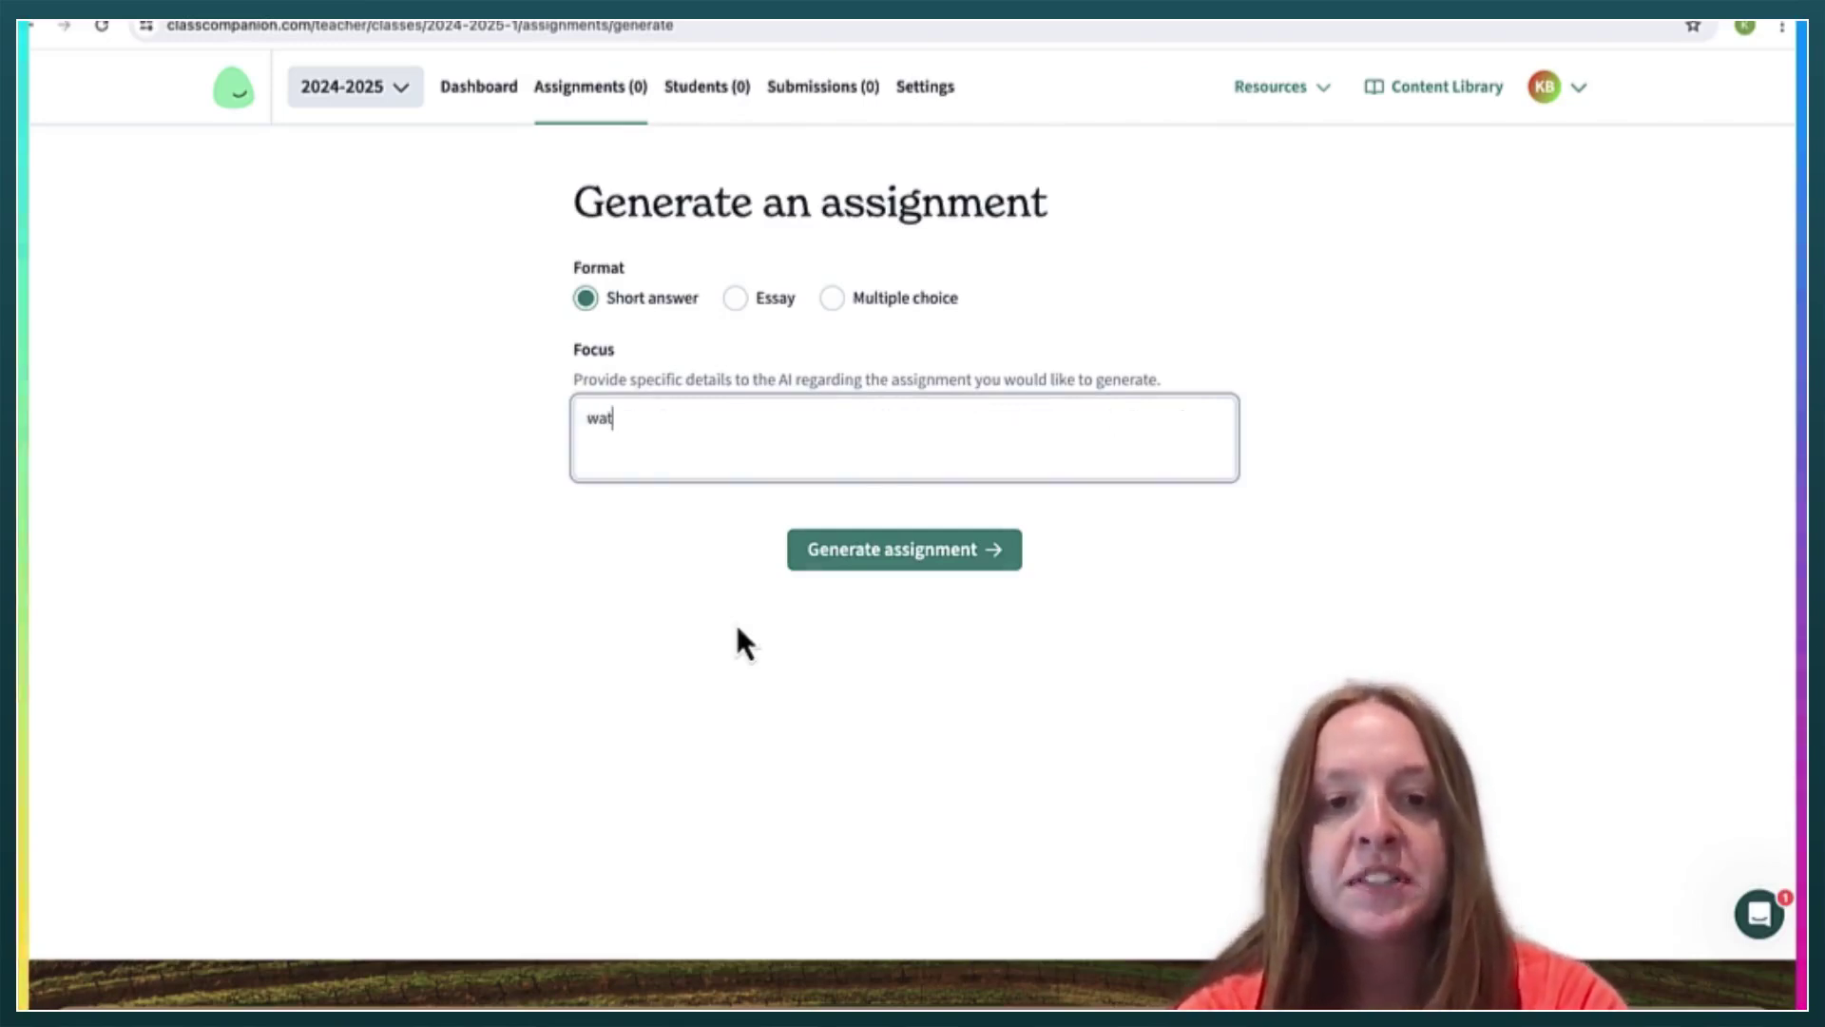
{"action": "type", "text": "er cycle"}
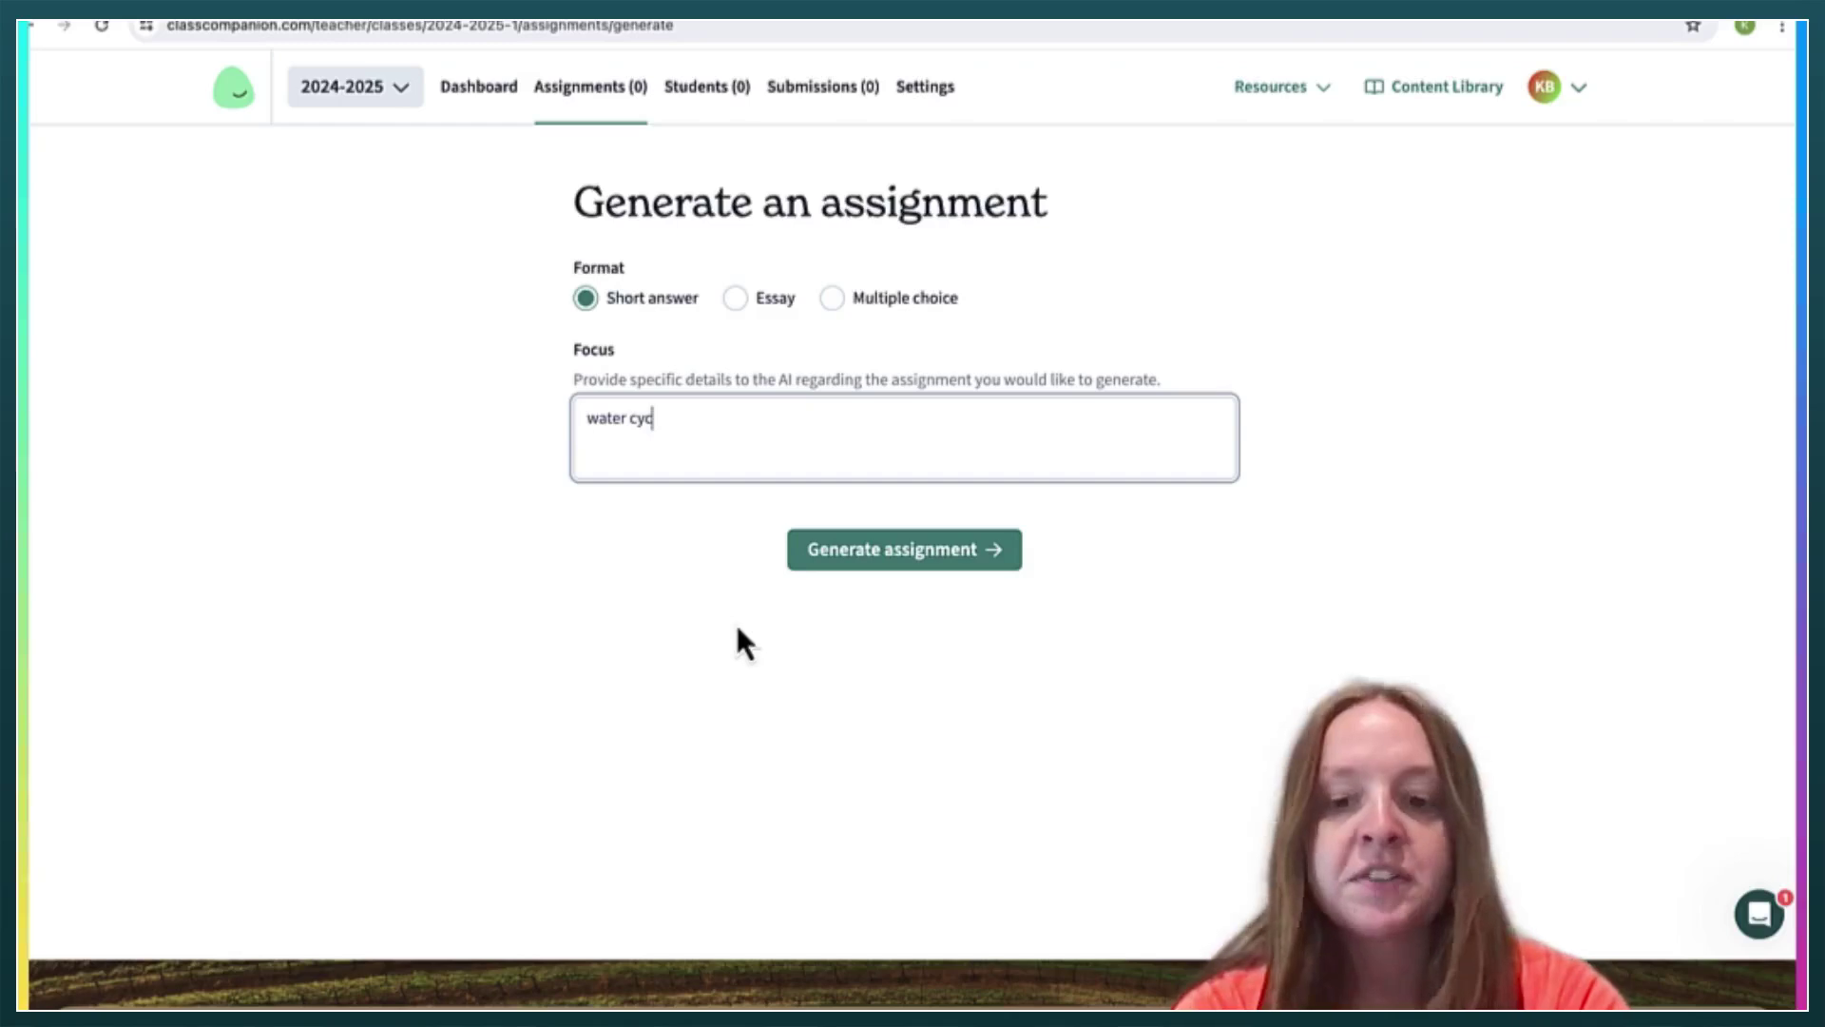
{"action": "left_click", "coordinate": [911, 552]}
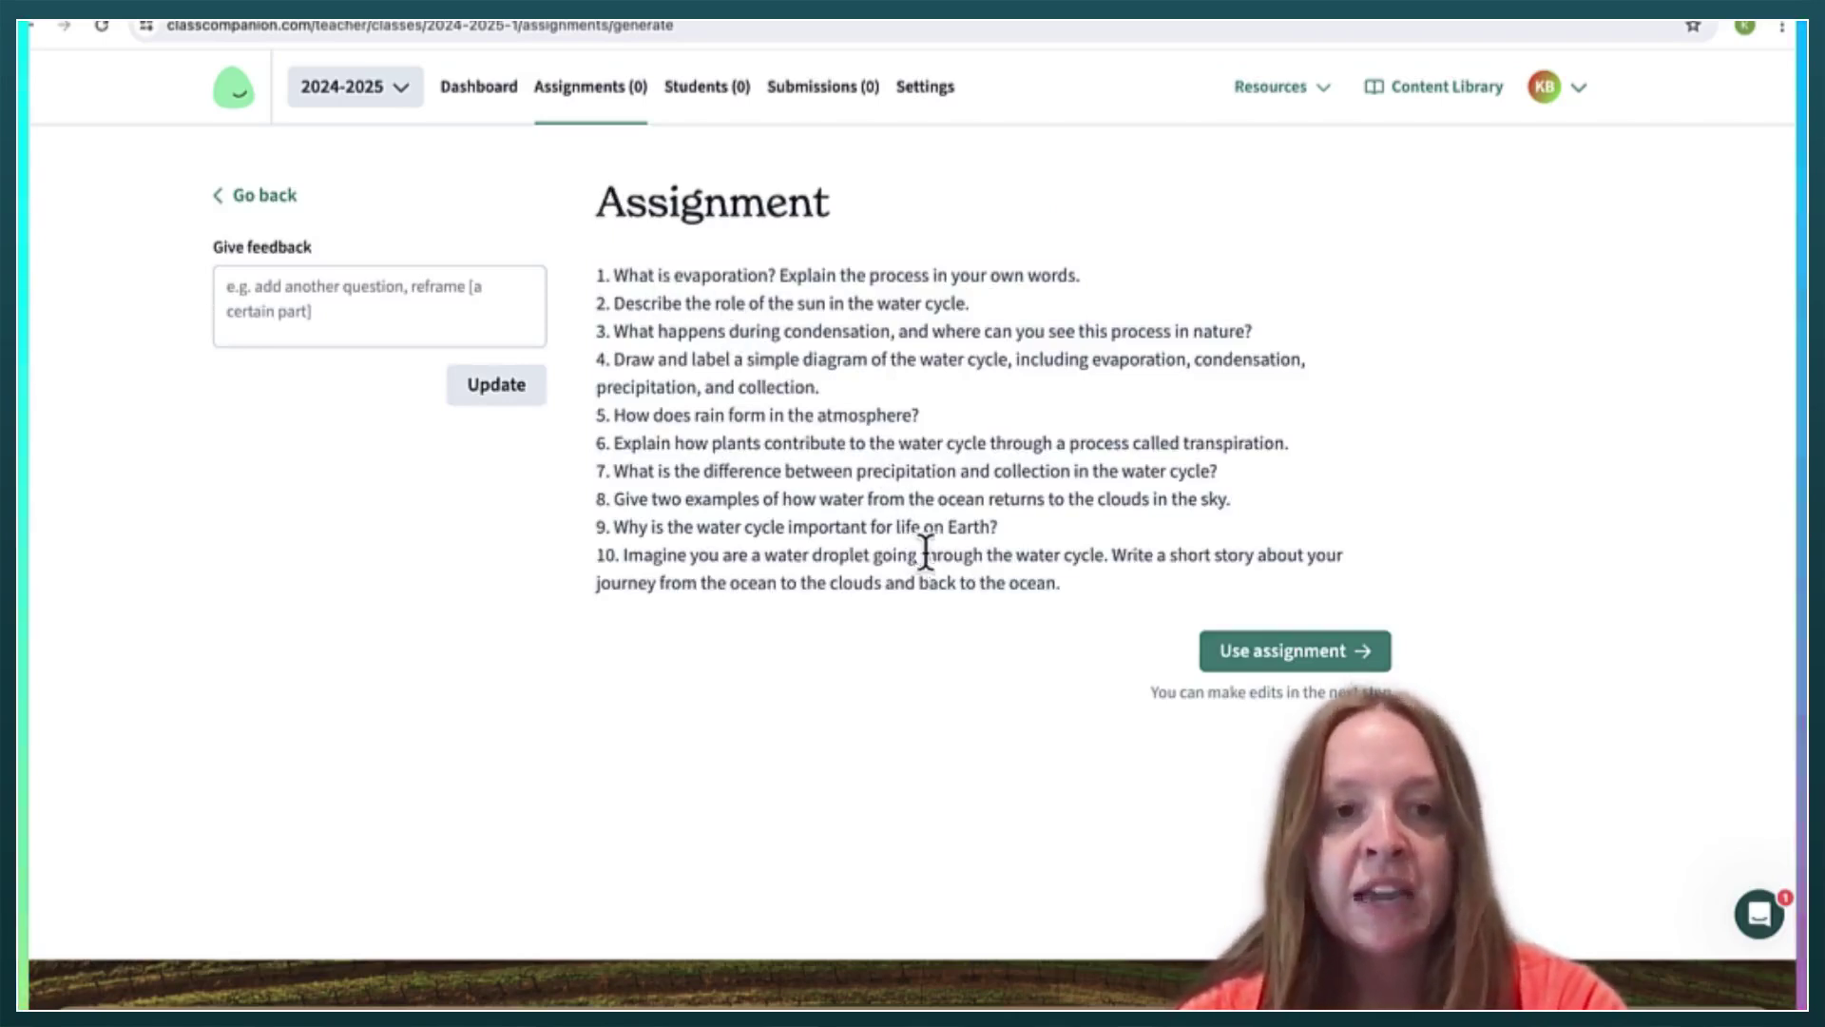
Turn the generated questions into an editable draft assignment and review it
{"action": "left_click", "coordinate": [1246, 654]}
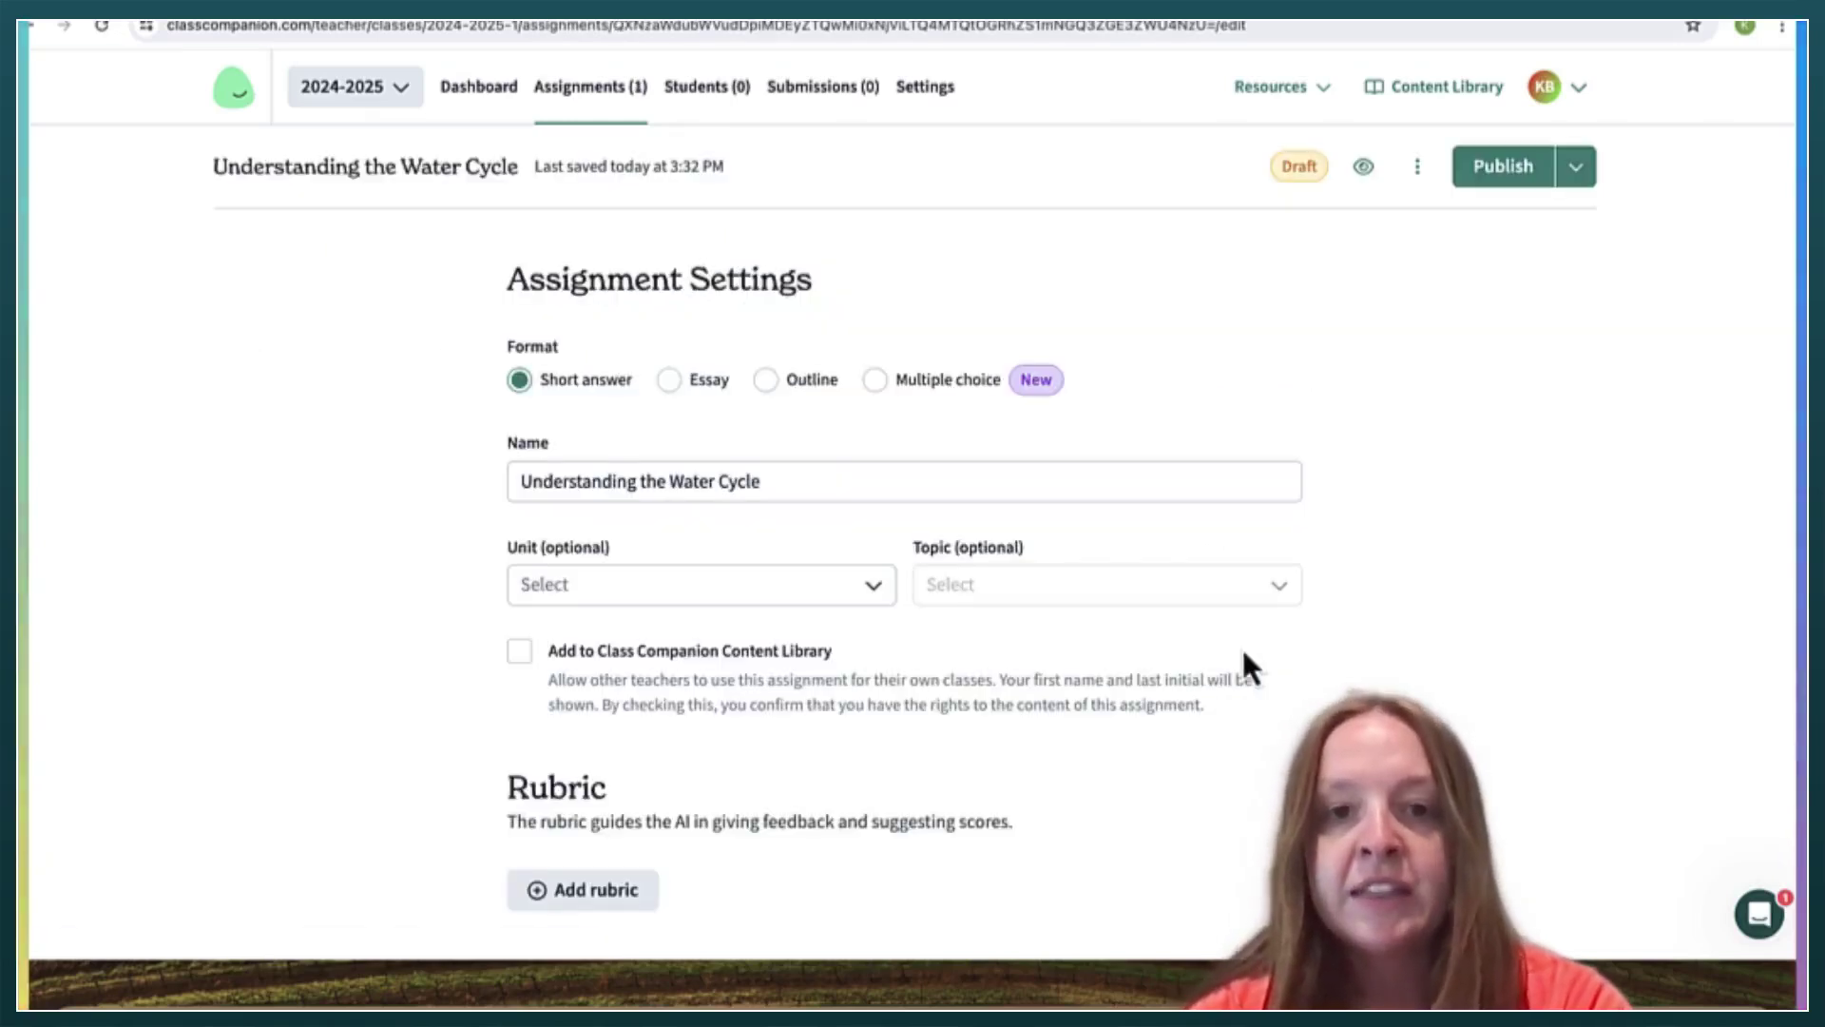
{"action": "scroll", "coordinate": [1247, 665], "scroll_direction": "down", "scroll_amount": 2}
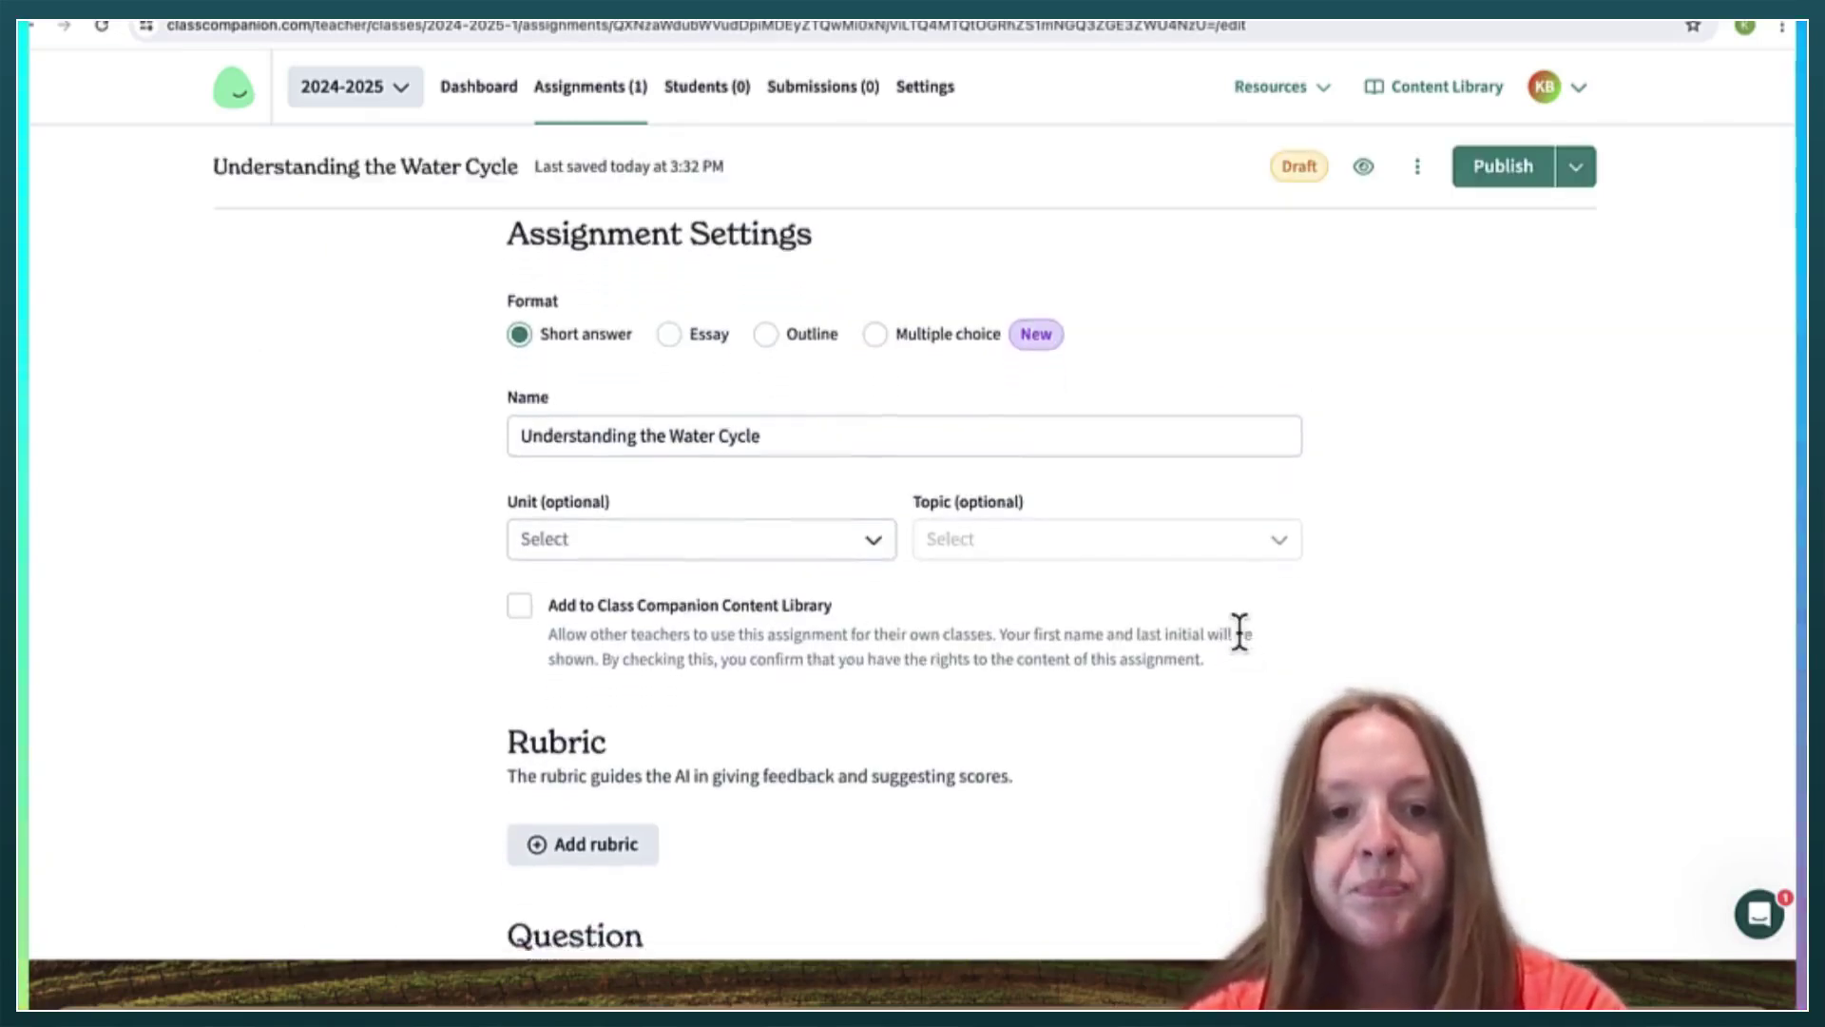
{"action": "scroll", "coordinate": [1239, 632], "scroll_direction": "down", "scroll_amount": 1}
{"action": "scroll", "coordinate": [1240, 632], "scroll_direction": "up", "scroll_amount": 2}
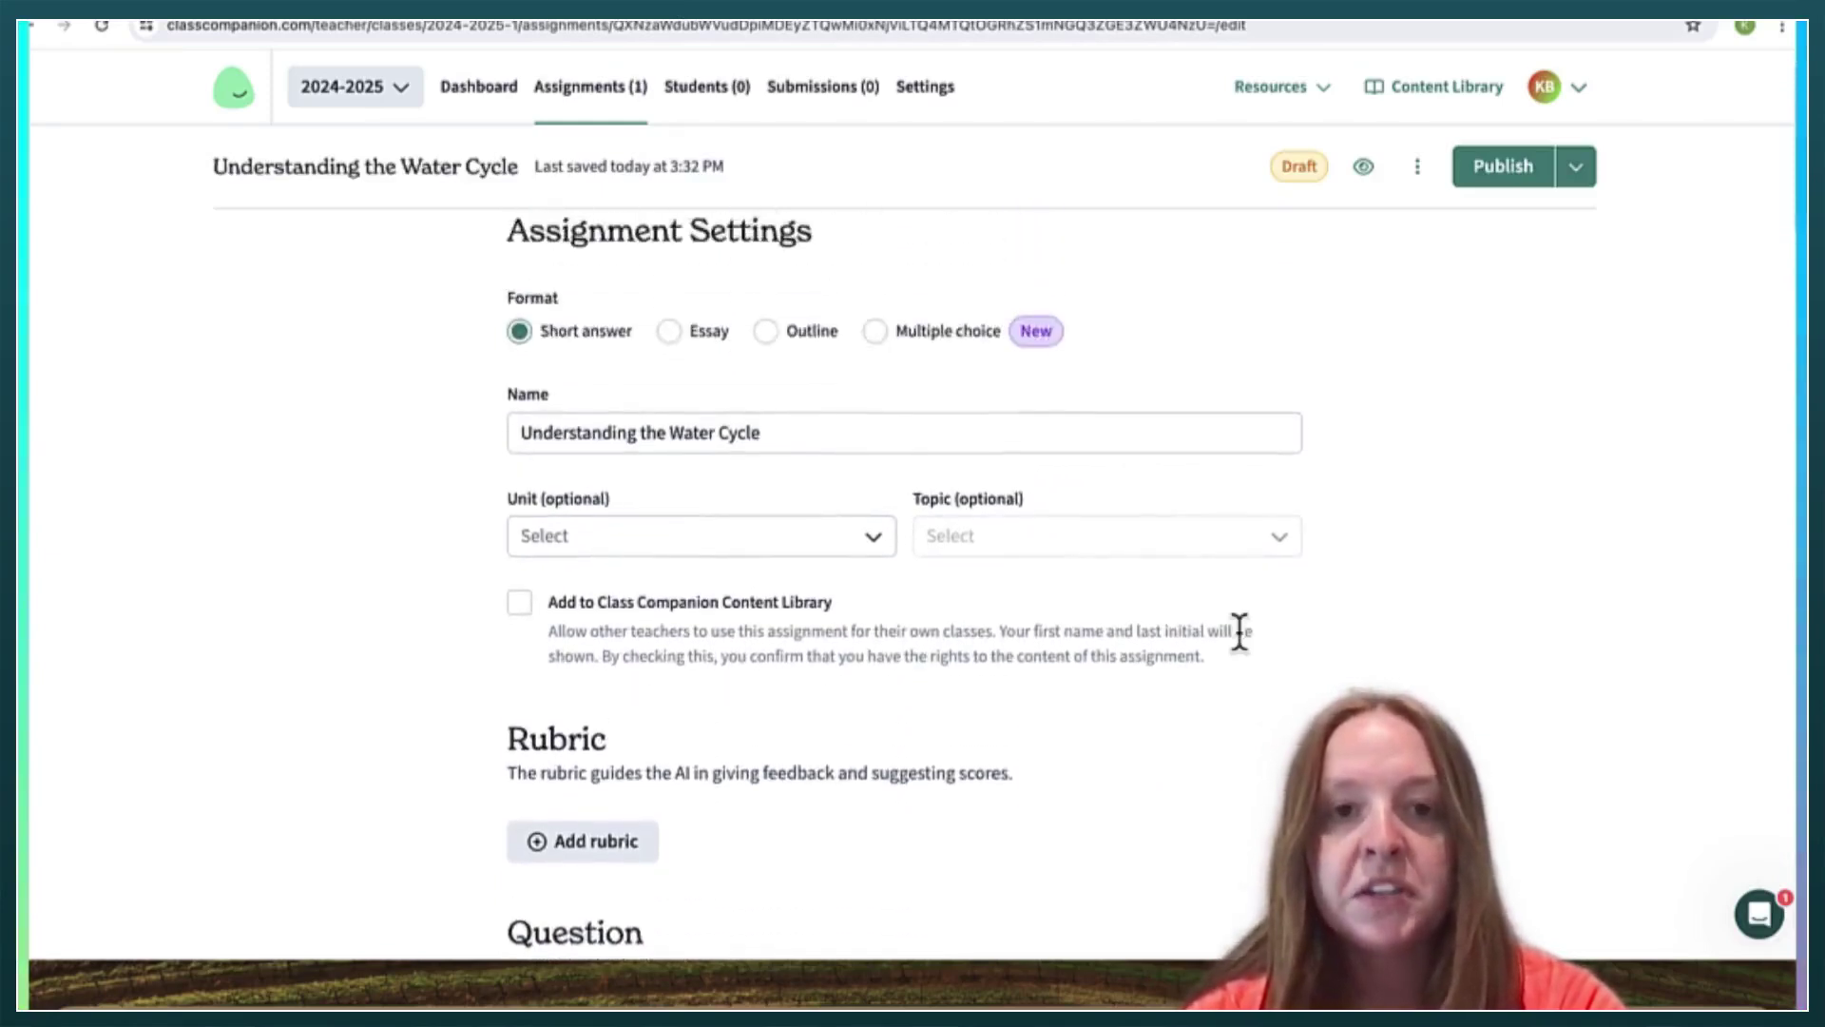
{"action": "scroll", "coordinate": [1240, 633], "scroll_direction": "up", "scroll_amount": 1}
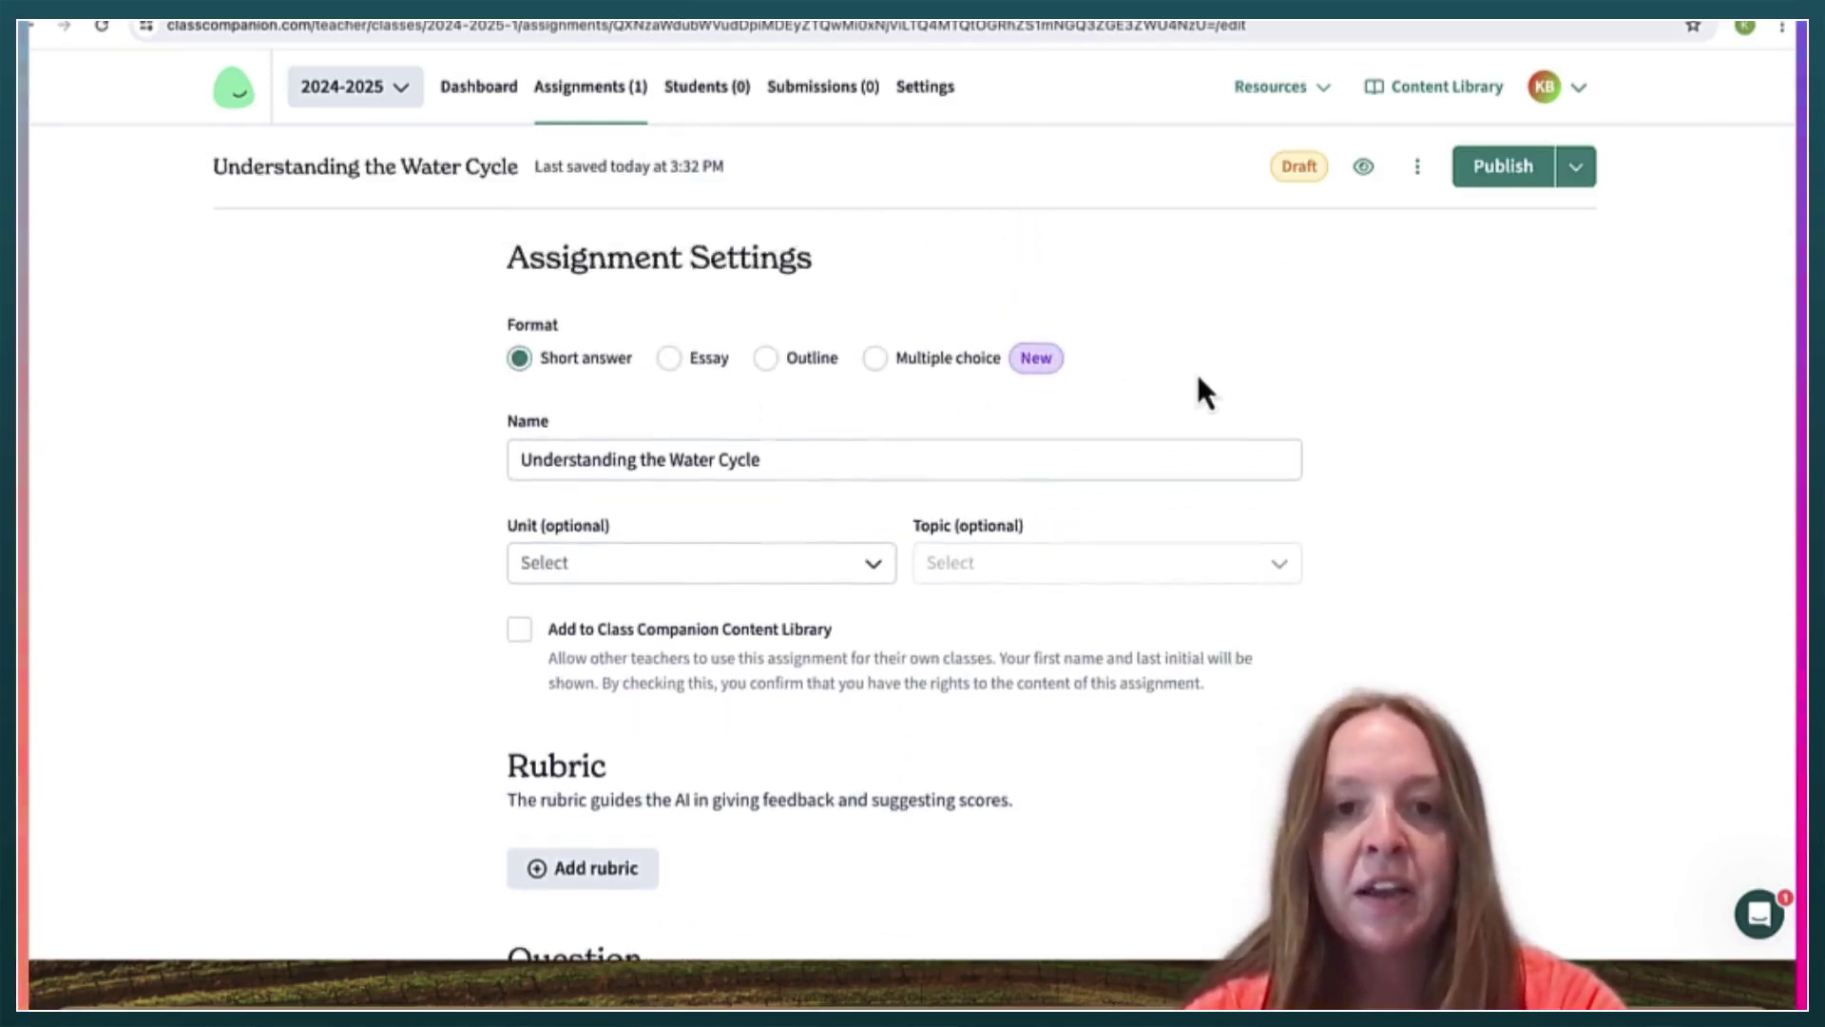
{"action": "scroll", "coordinate": [1192, 494], "scroll_direction": "down", "scroll_amount": 5}
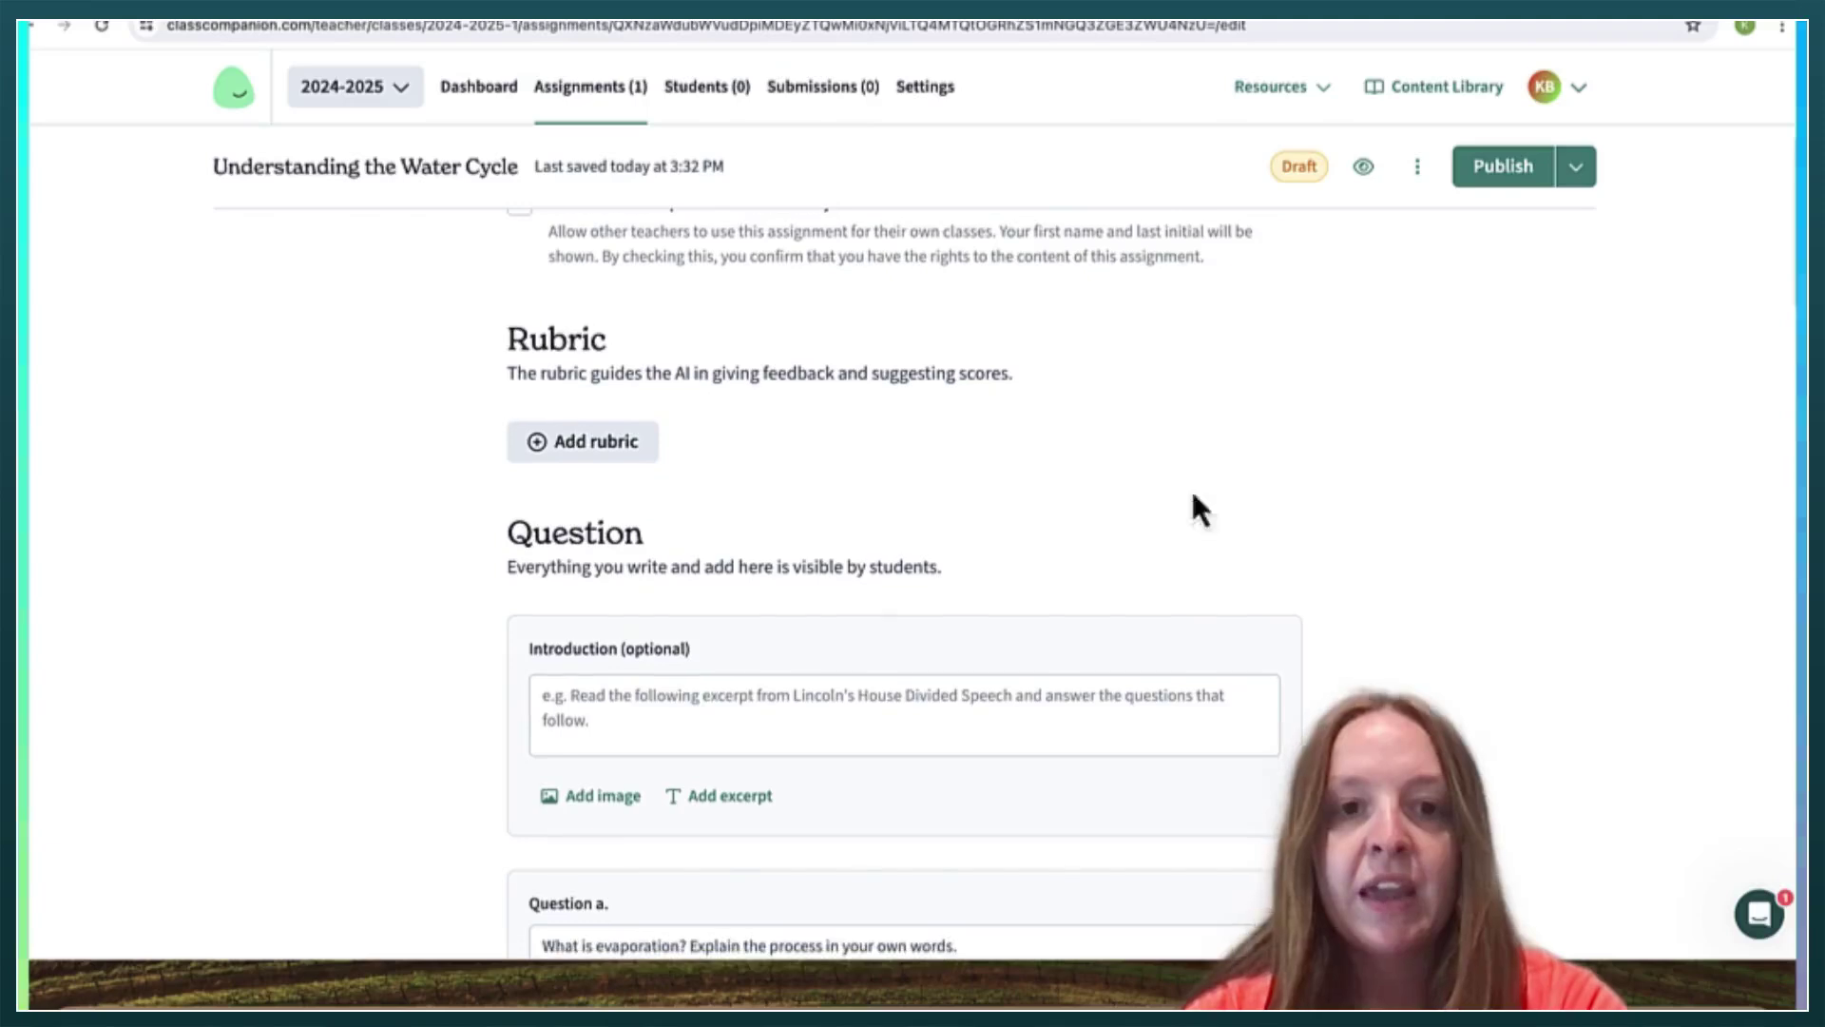
{"action": "scroll", "coordinate": [581, 647], "scroll_direction": "down", "scroll_amount": 1}
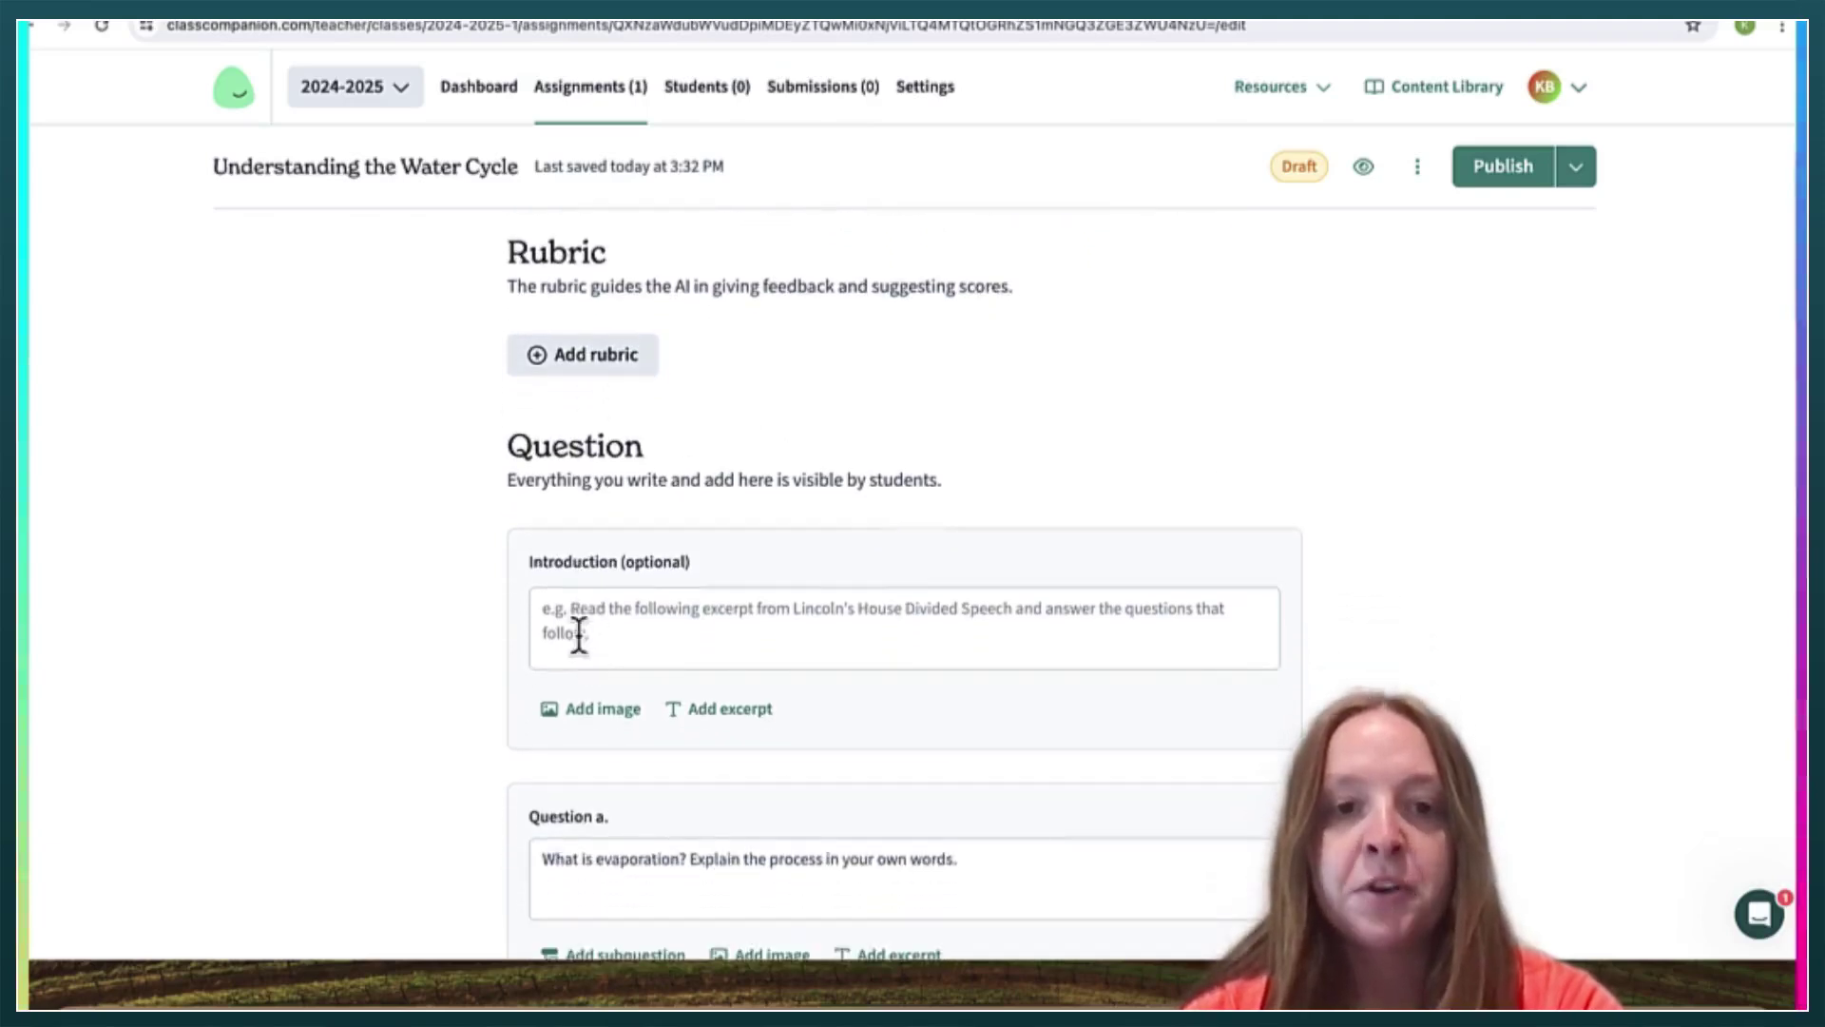
{"action": "scroll", "coordinate": [579, 637], "scroll_direction": "up", "scroll_amount": 1}
Attach the Content Library's Informational Writing Rubric Grades 3-5 to the assignment
{"action": "left_click", "coordinate": [565, 418]}
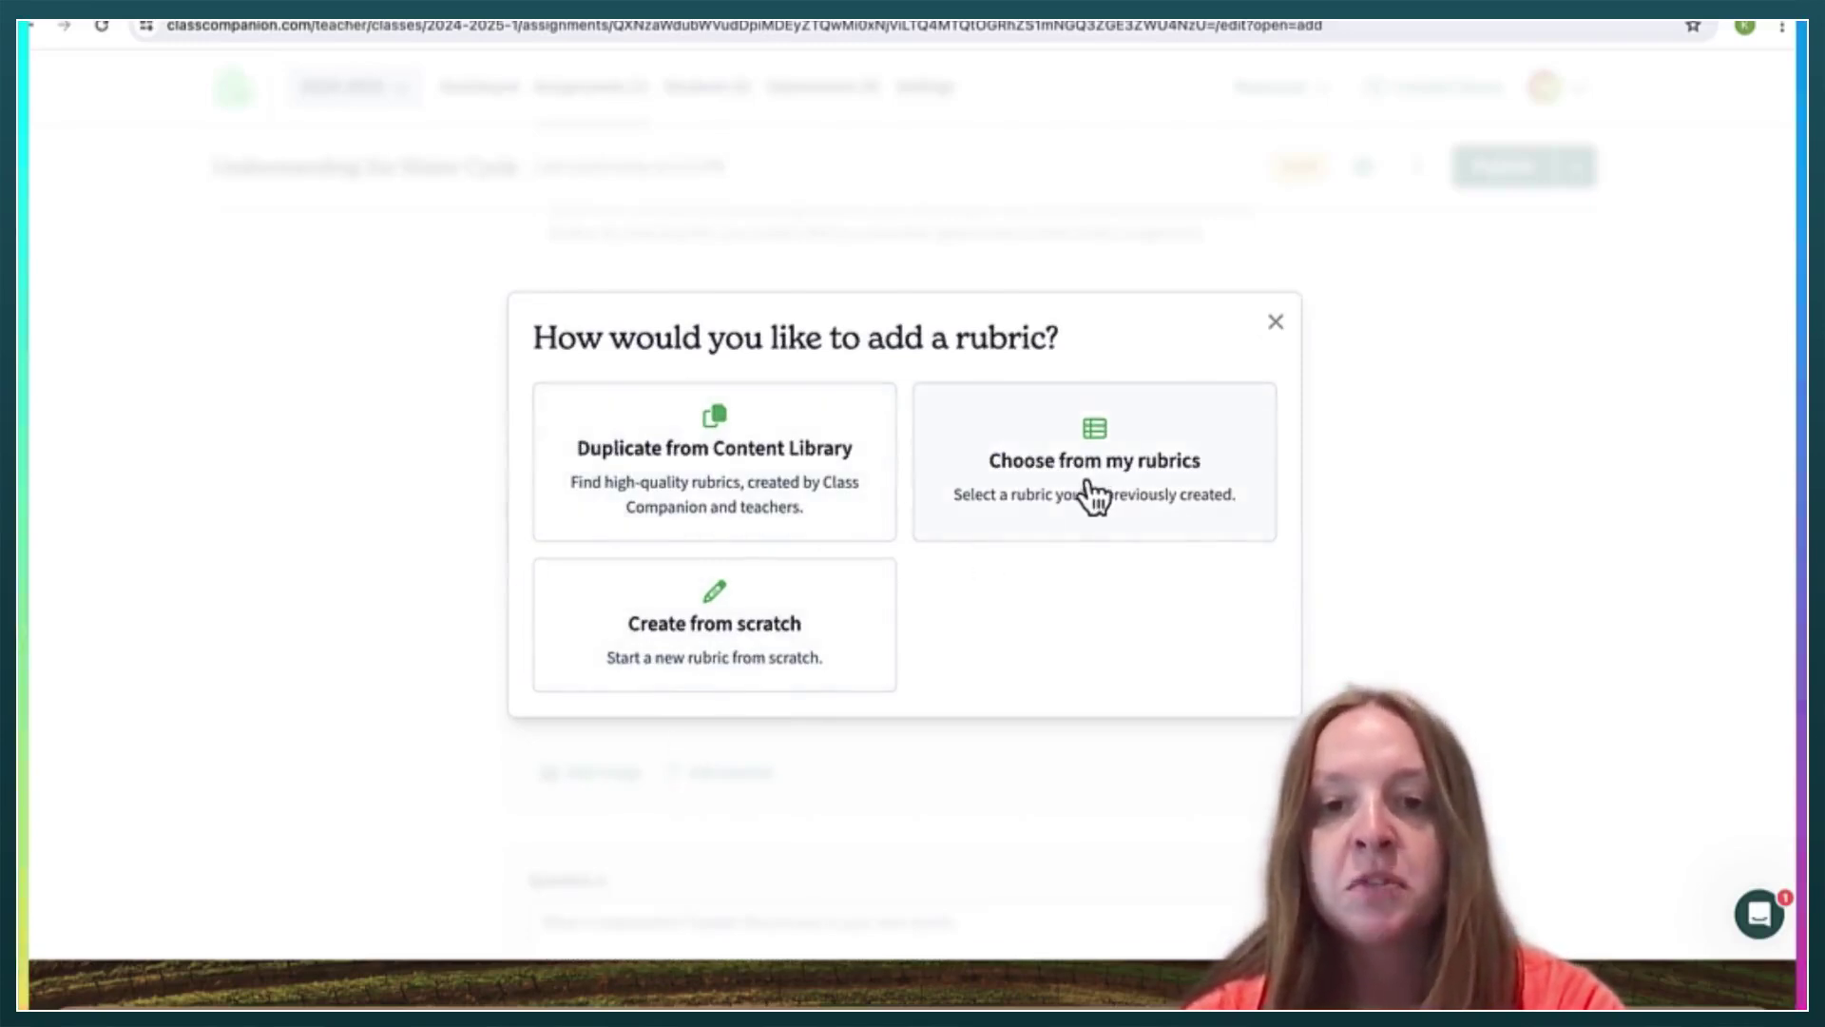
{"action": "left_click", "coordinate": [758, 504]}
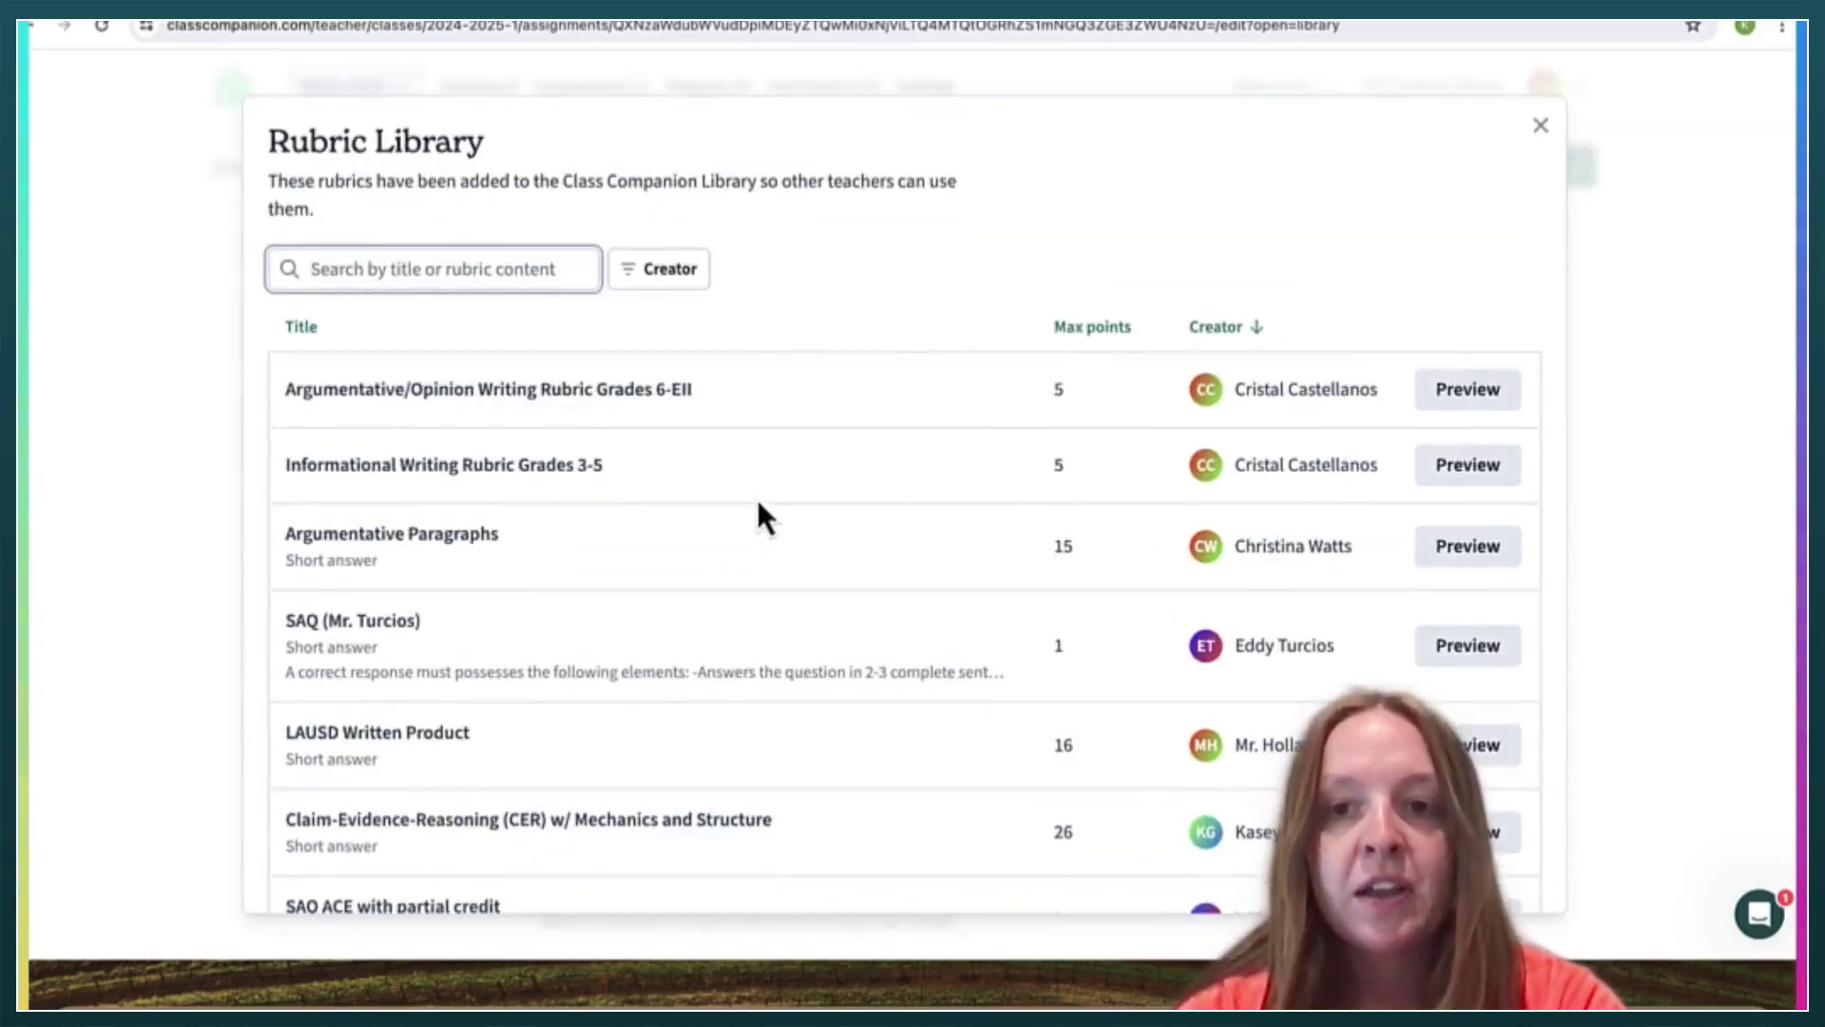
{"action": "scroll", "coordinate": [759, 504], "scroll_direction": "down", "scroll_amount": 1}
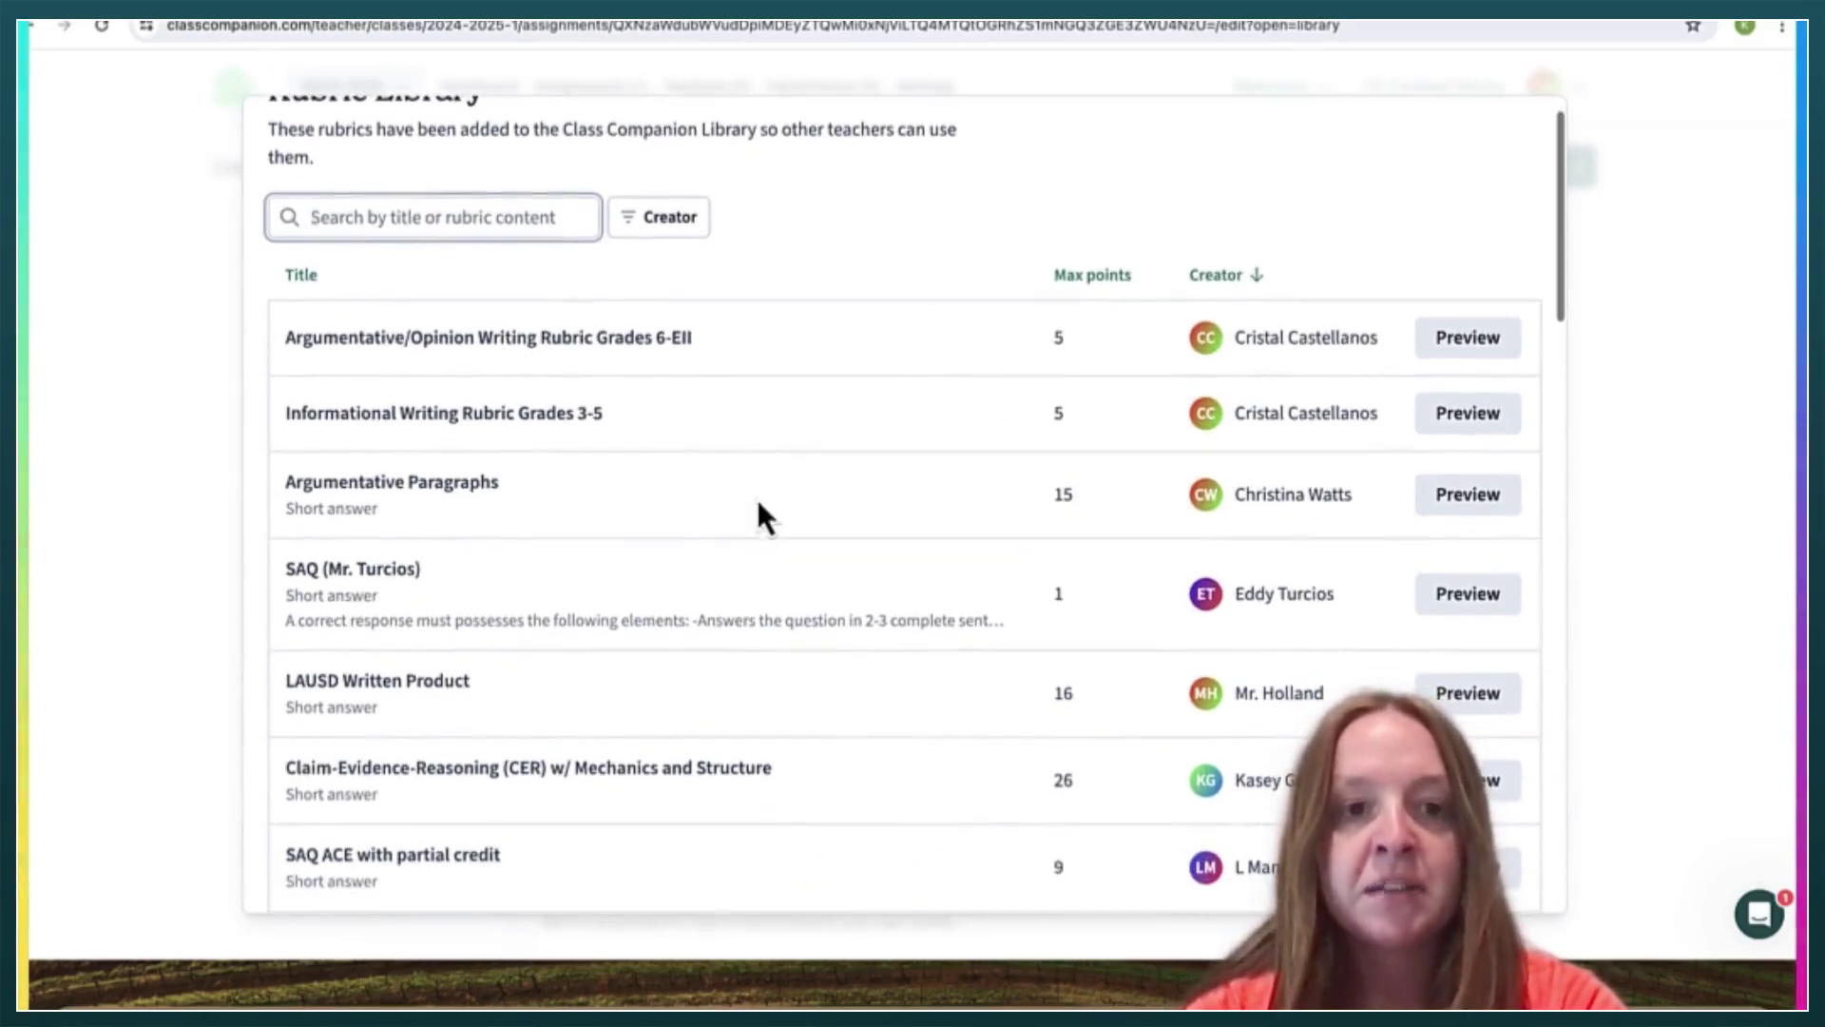
{"action": "scroll", "coordinate": [761, 504], "scroll_direction": "down", "scroll_amount": 1}
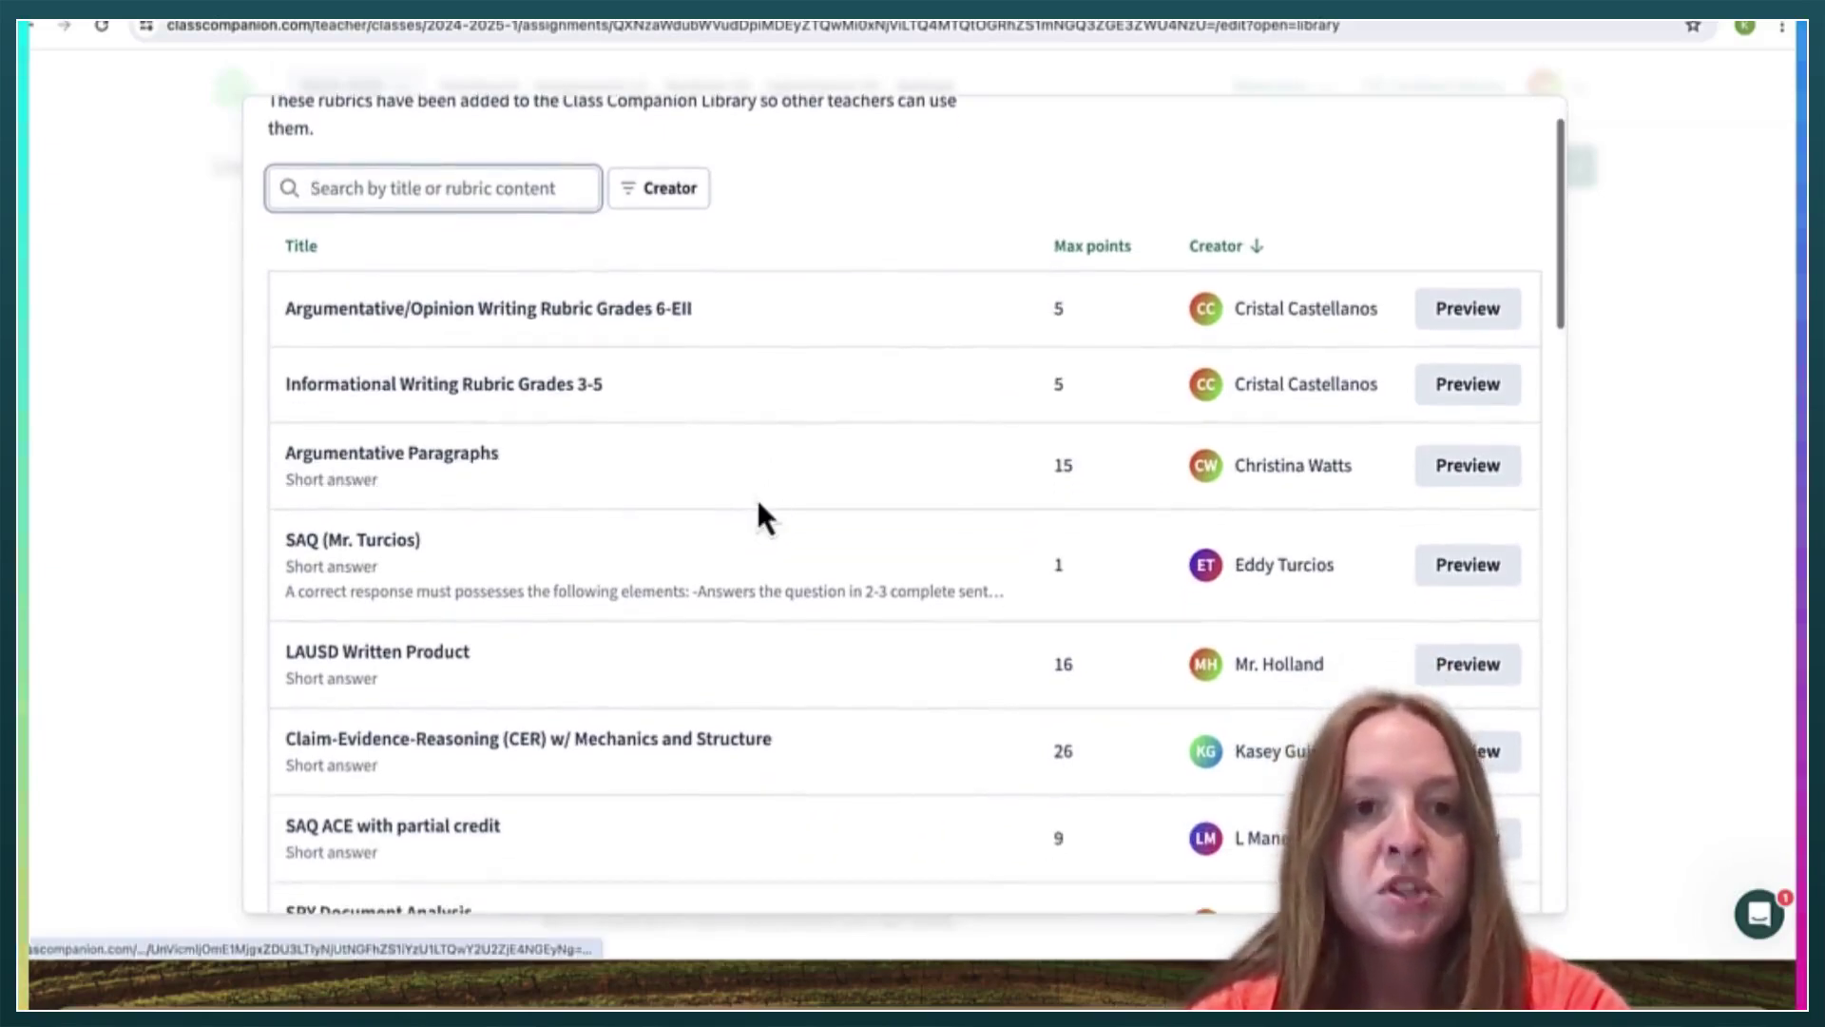
{"action": "scroll", "coordinate": [759, 504], "scroll_direction": "down", "scroll_amount": 3}
{"action": "scroll", "coordinate": [758, 505], "scroll_direction": "down", "scroll_amount": 1}
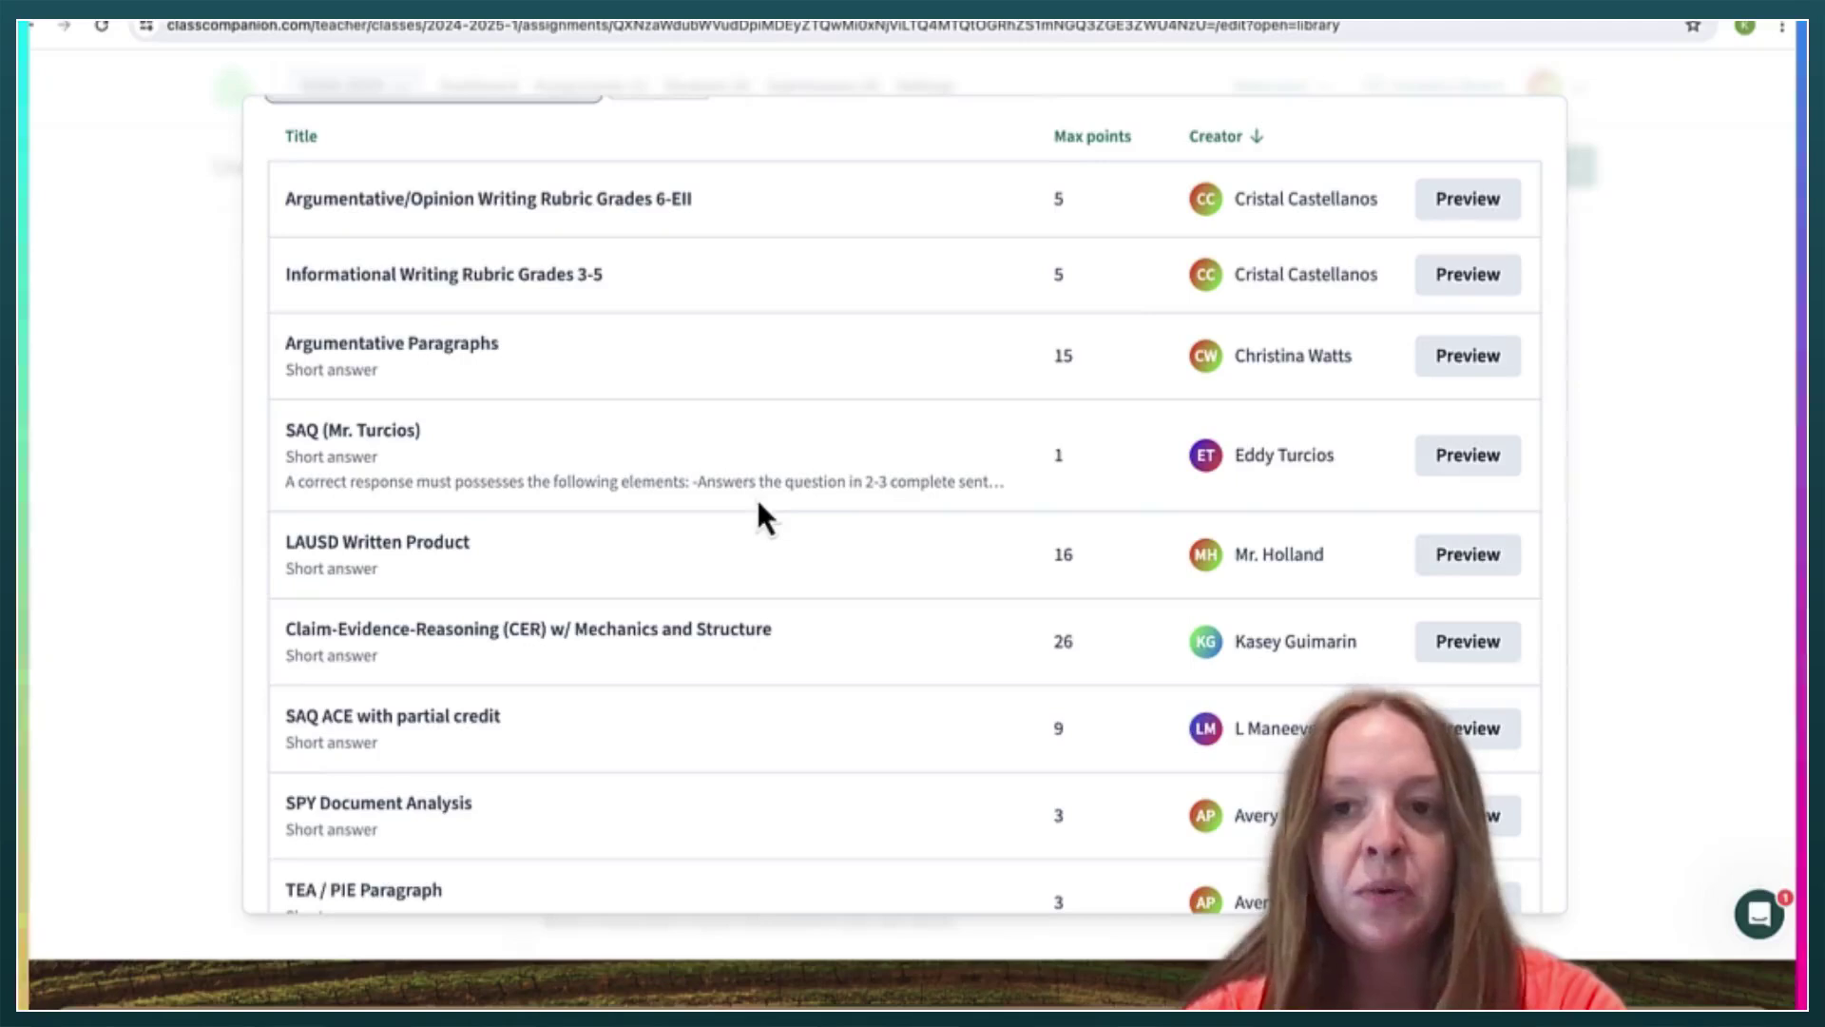
{"action": "scroll", "coordinate": [758, 505], "scroll_direction": "down", "scroll_amount": 1}
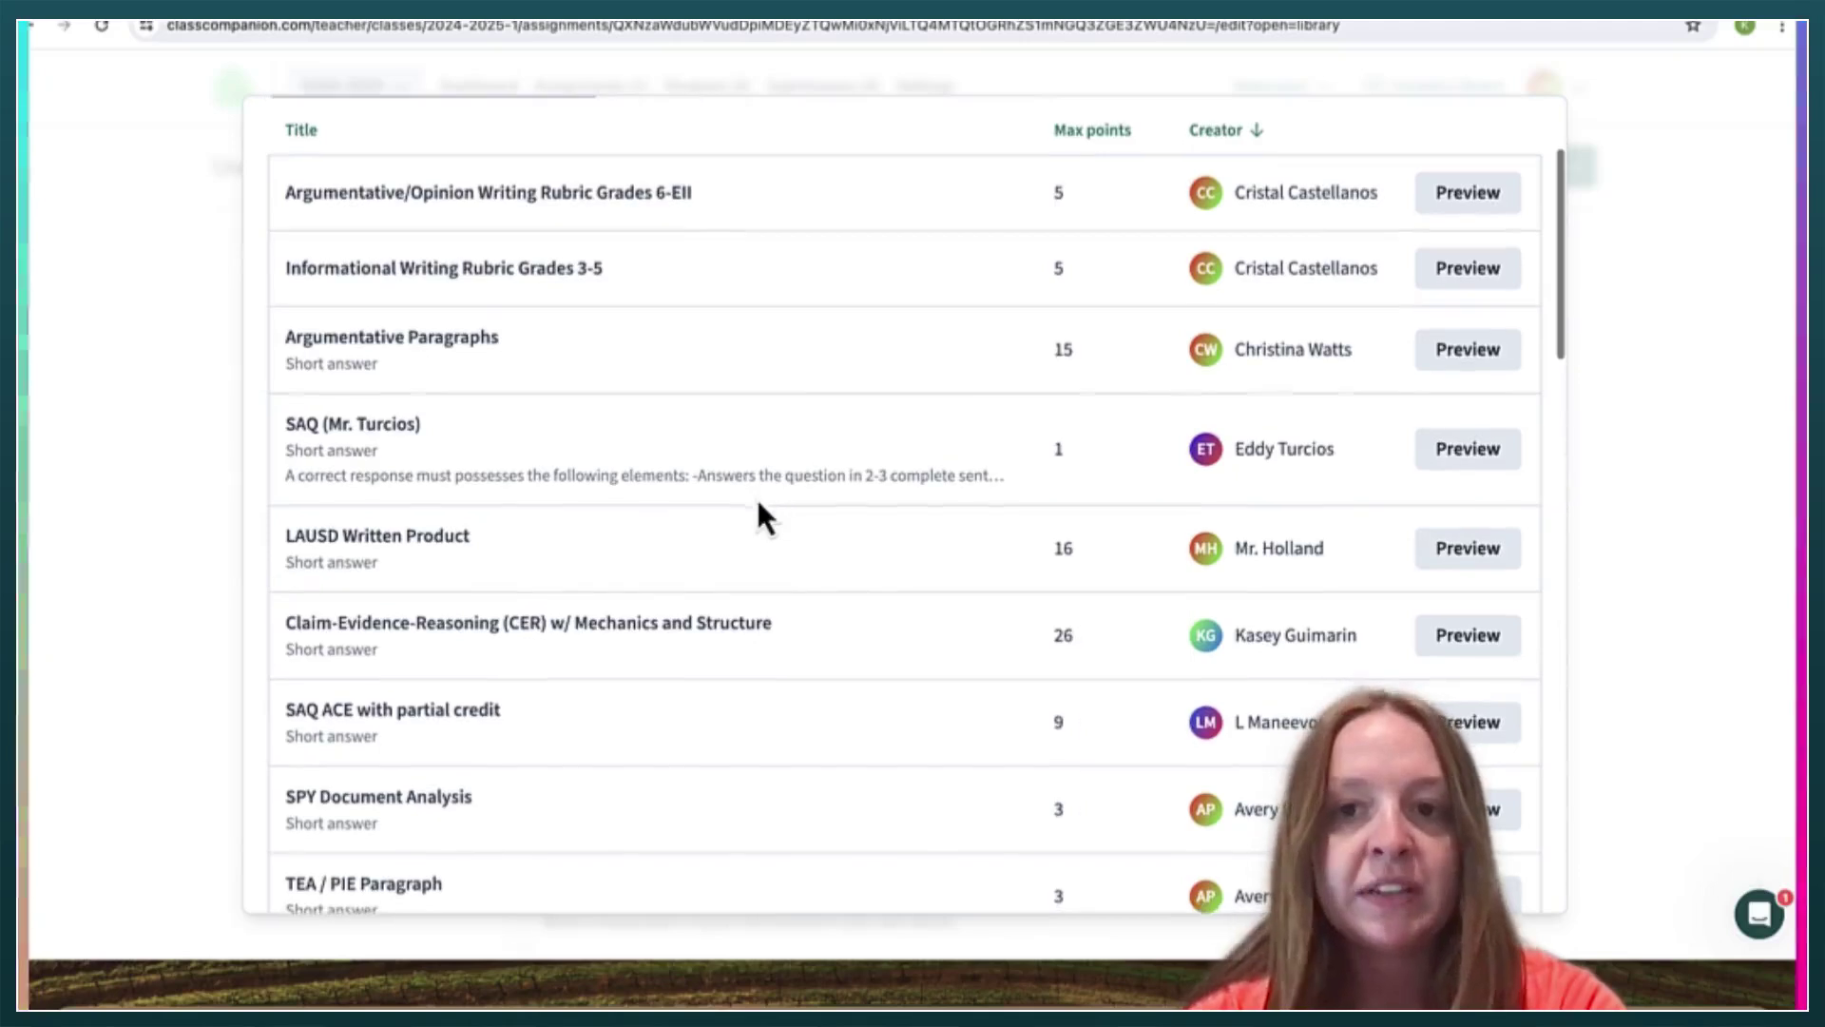
{"action": "left_click", "coordinate": [420, 283]}
{"action": "scroll", "coordinate": [619, 685], "scroll_direction": "down", "scroll_amount": 1}
{"action": "scroll", "coordinate": [1131, 375], "scroll_direction": "up", "scroll_amount": 1}
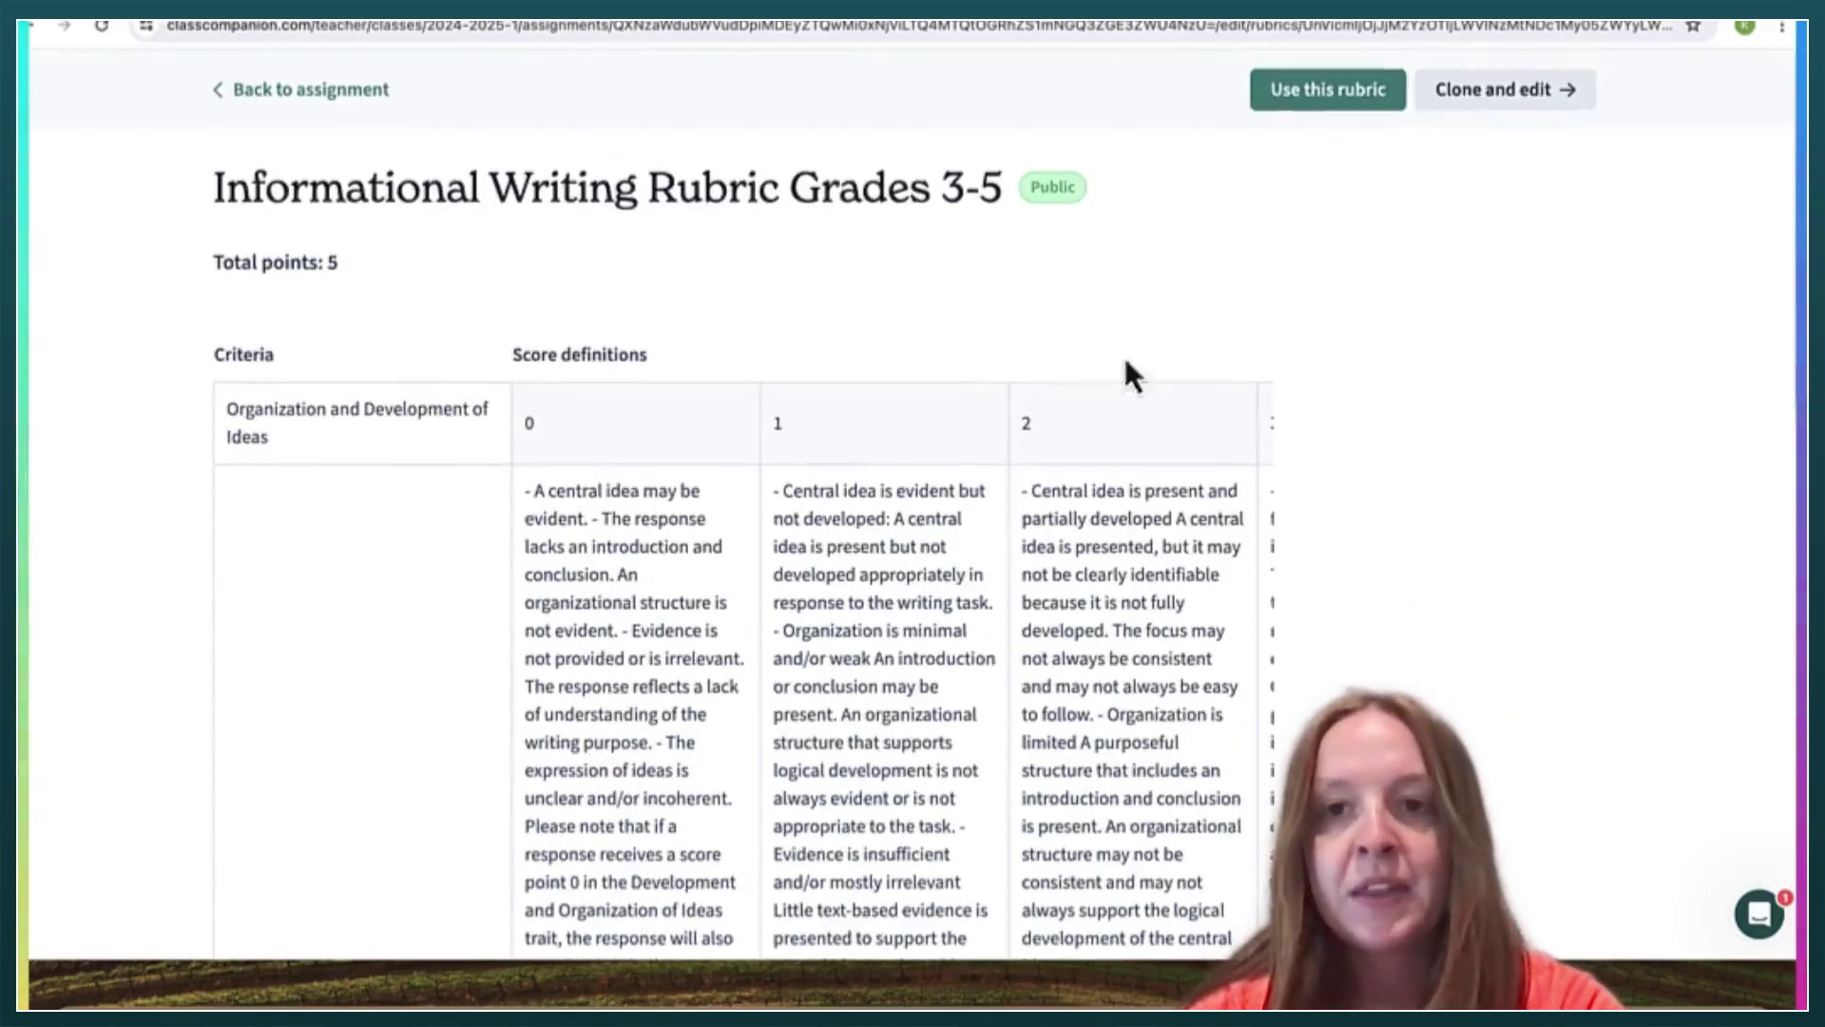
{"action": "left_click", "coordinate": [1356, 86]}
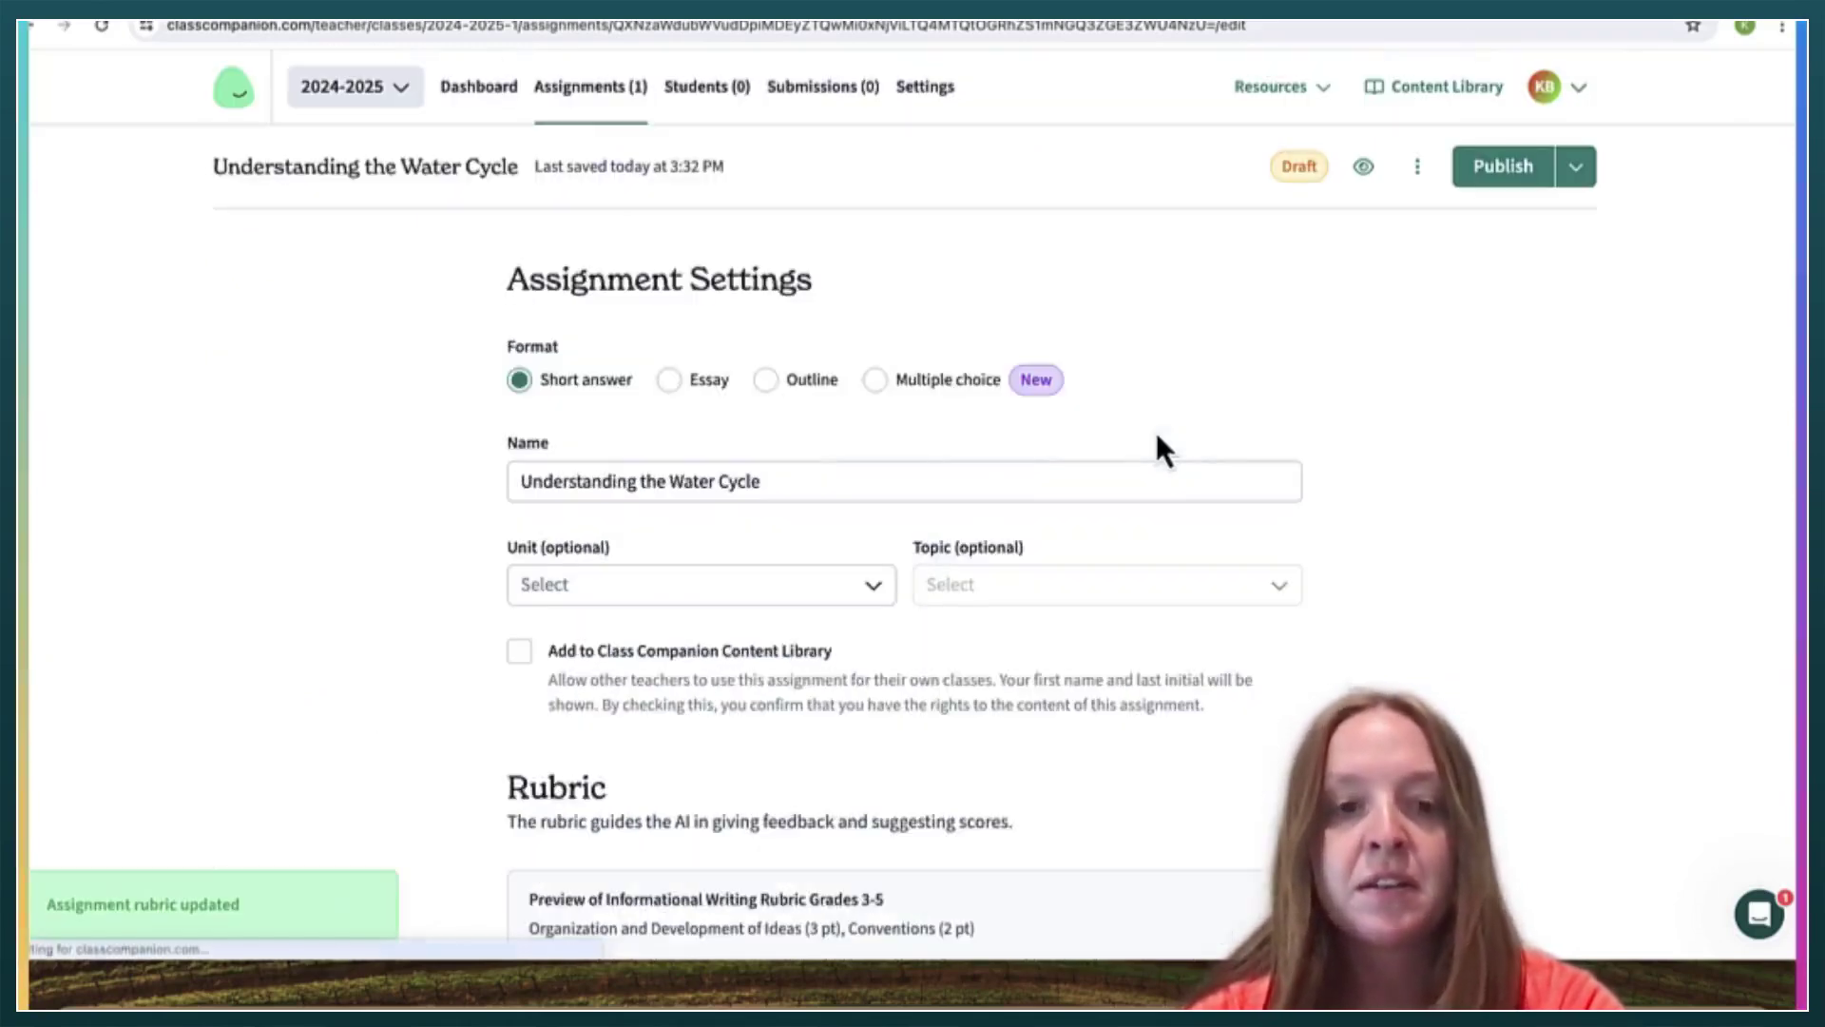
Write the introduction 'Answer the following questions.'
{"action": "scroll", "coordinate": [1156, 432], "scroll_direction": "up", "scroll_amount": 1}
{"action": "scroll", "coordinate": [1155, 428], "scroll_direction": "down", "scroll_amount": 7}
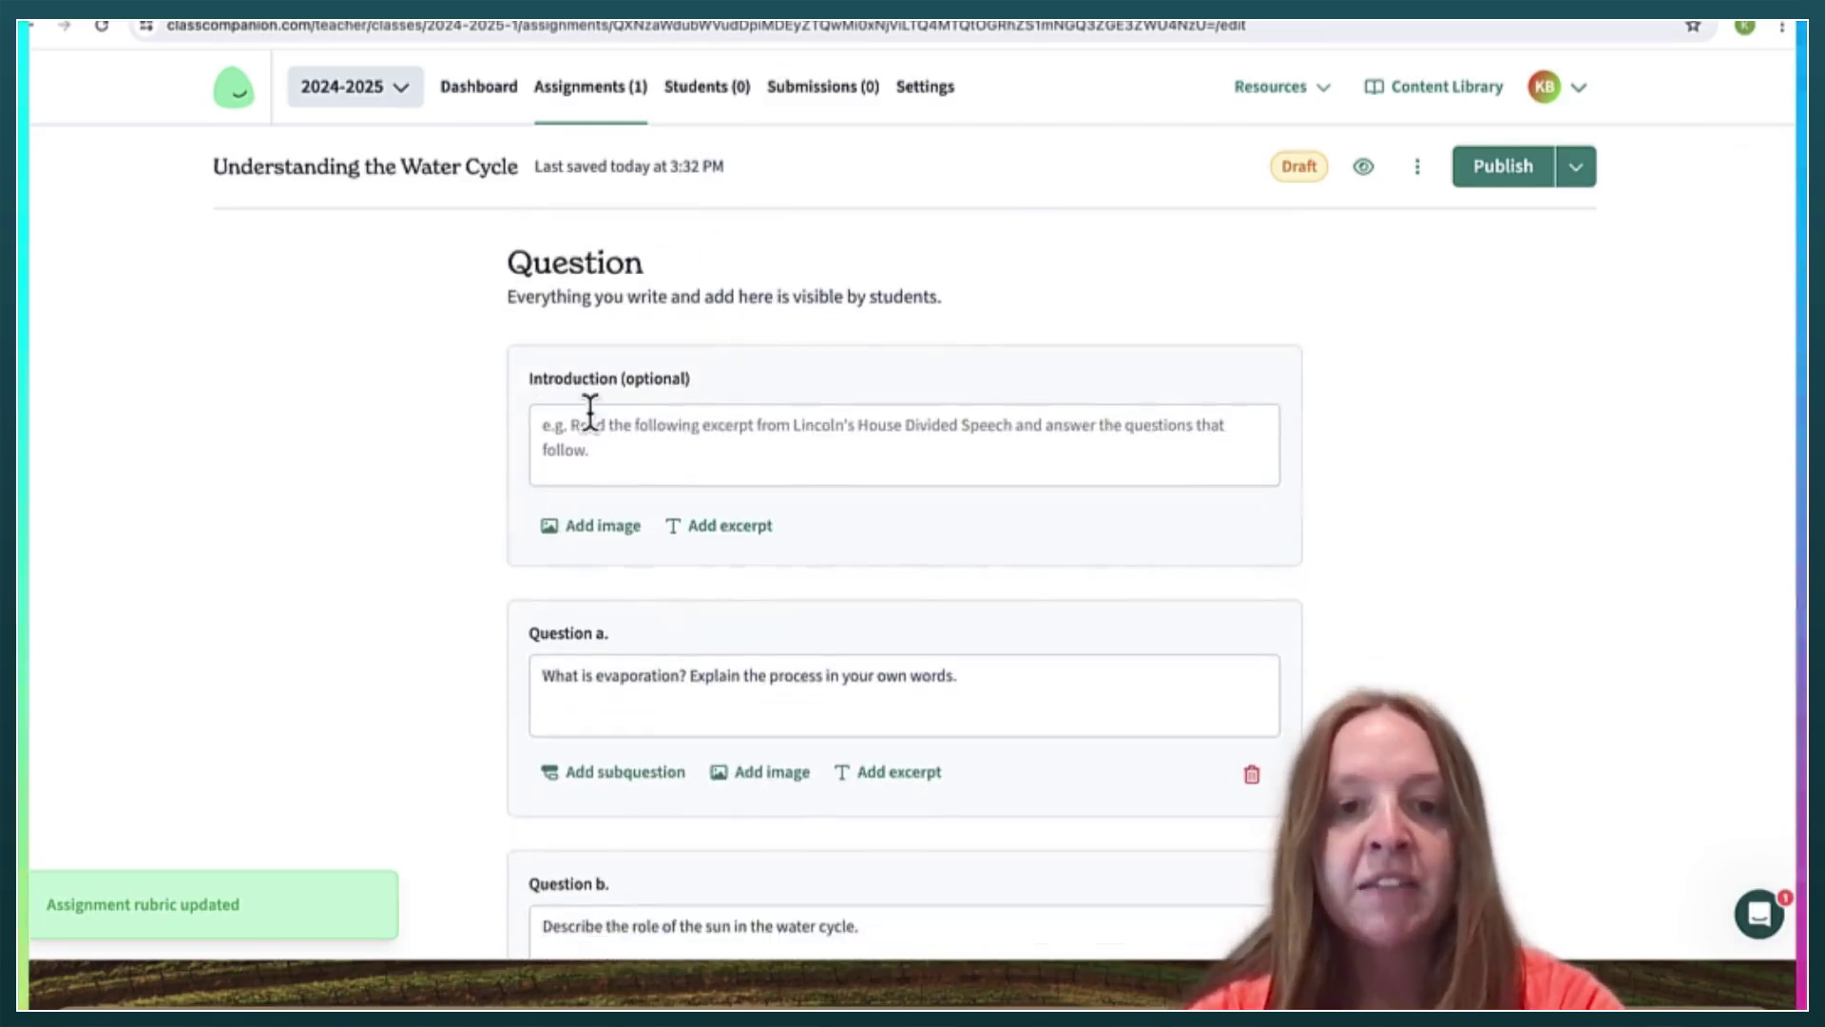
{"action": "left_click", "coordinate": [591, 412]}
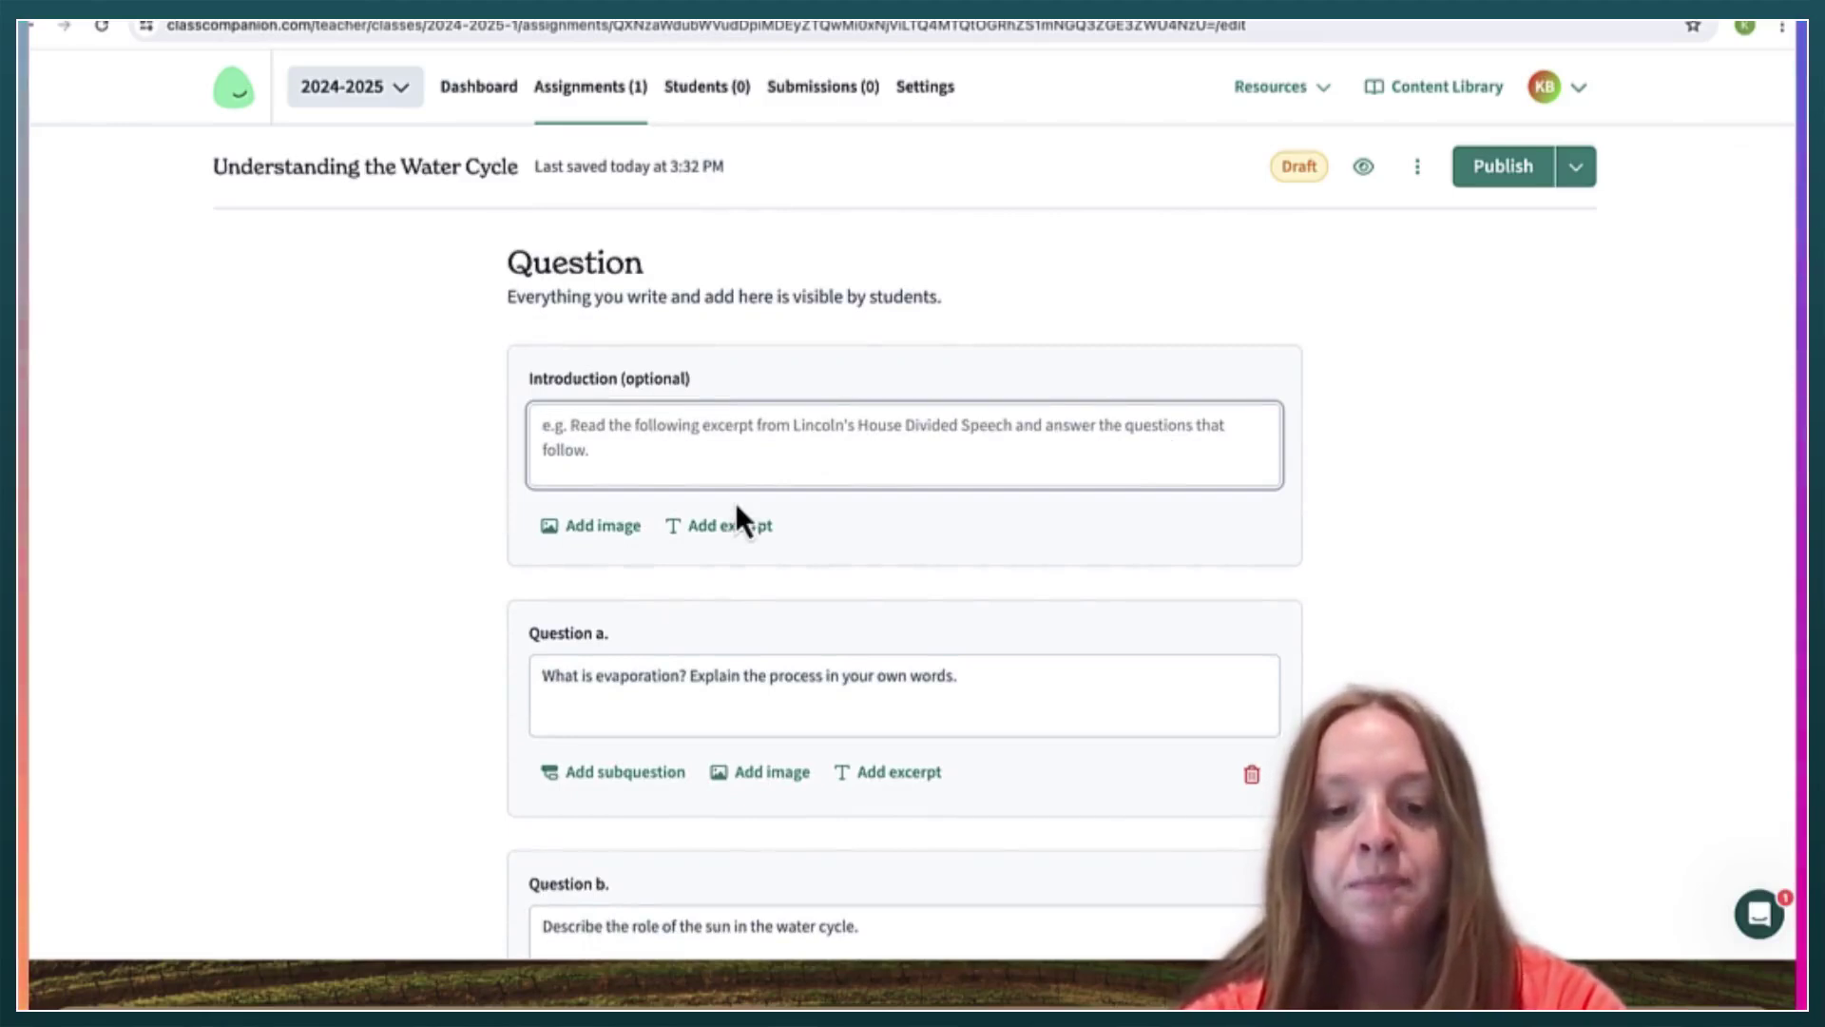
{"action": "type", "text": "Answer the "}
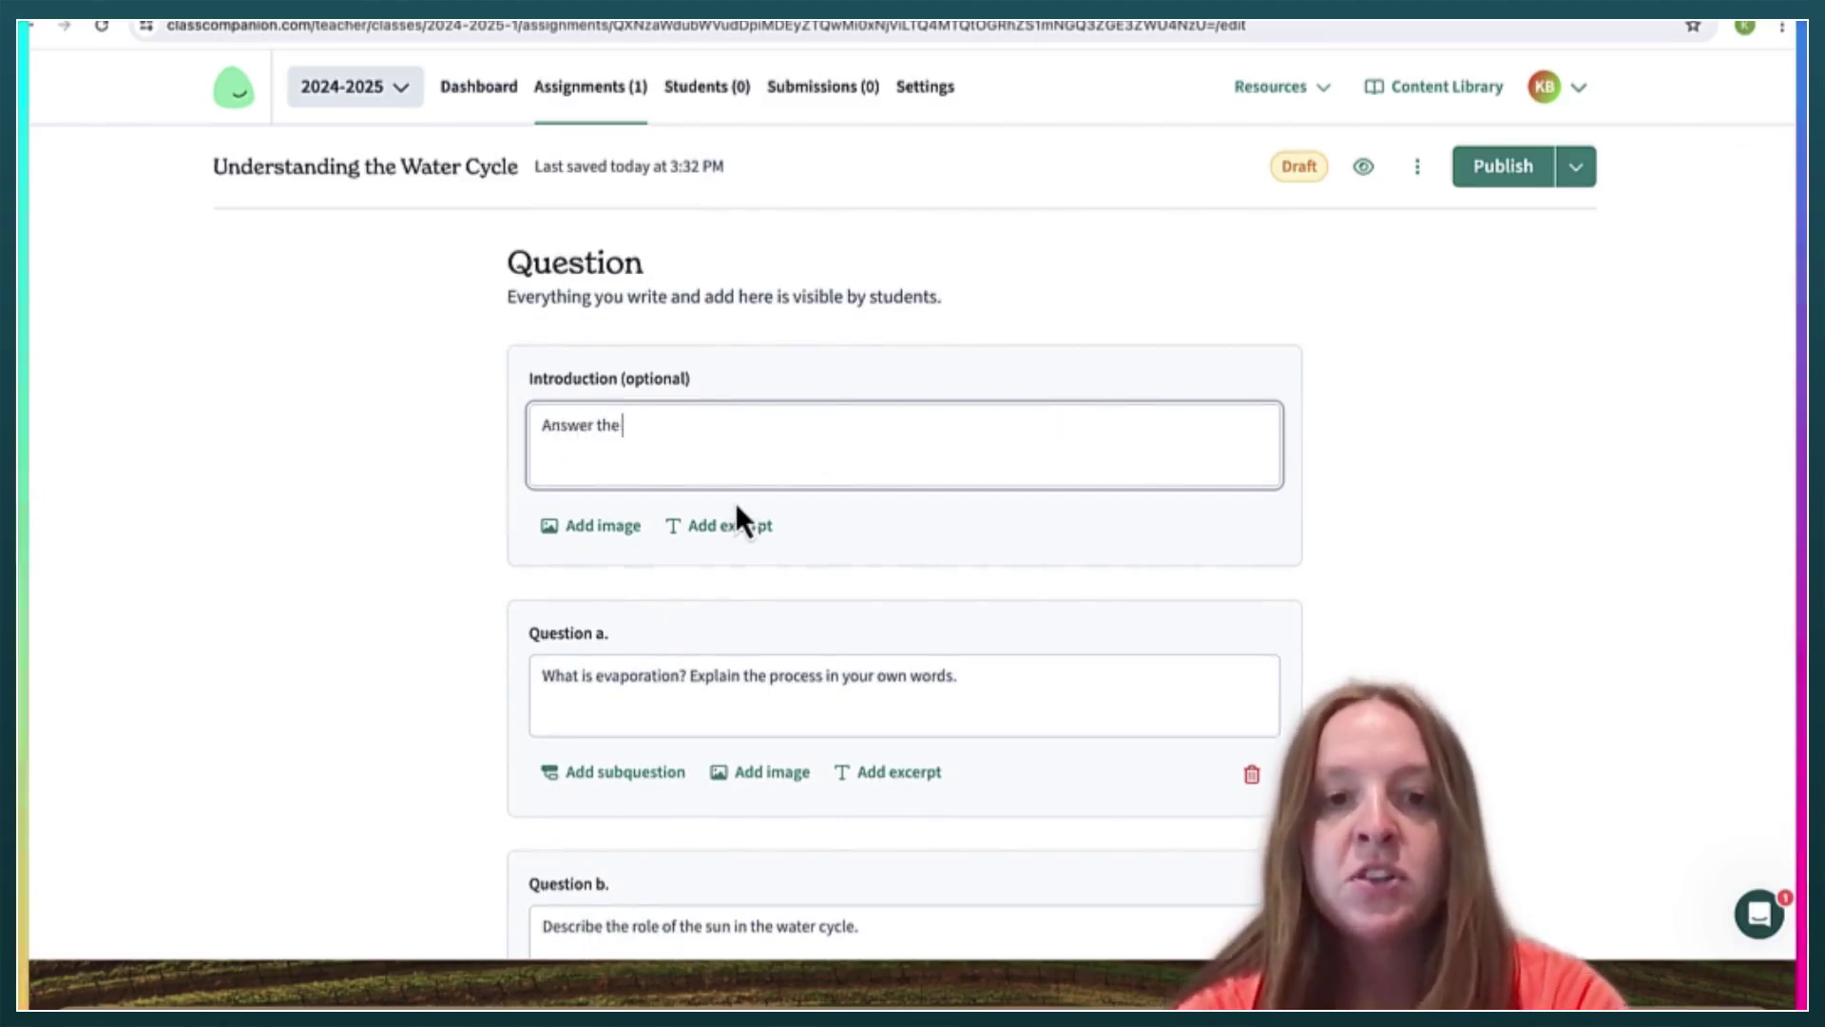
{"action": "type", "text": "following questo"}
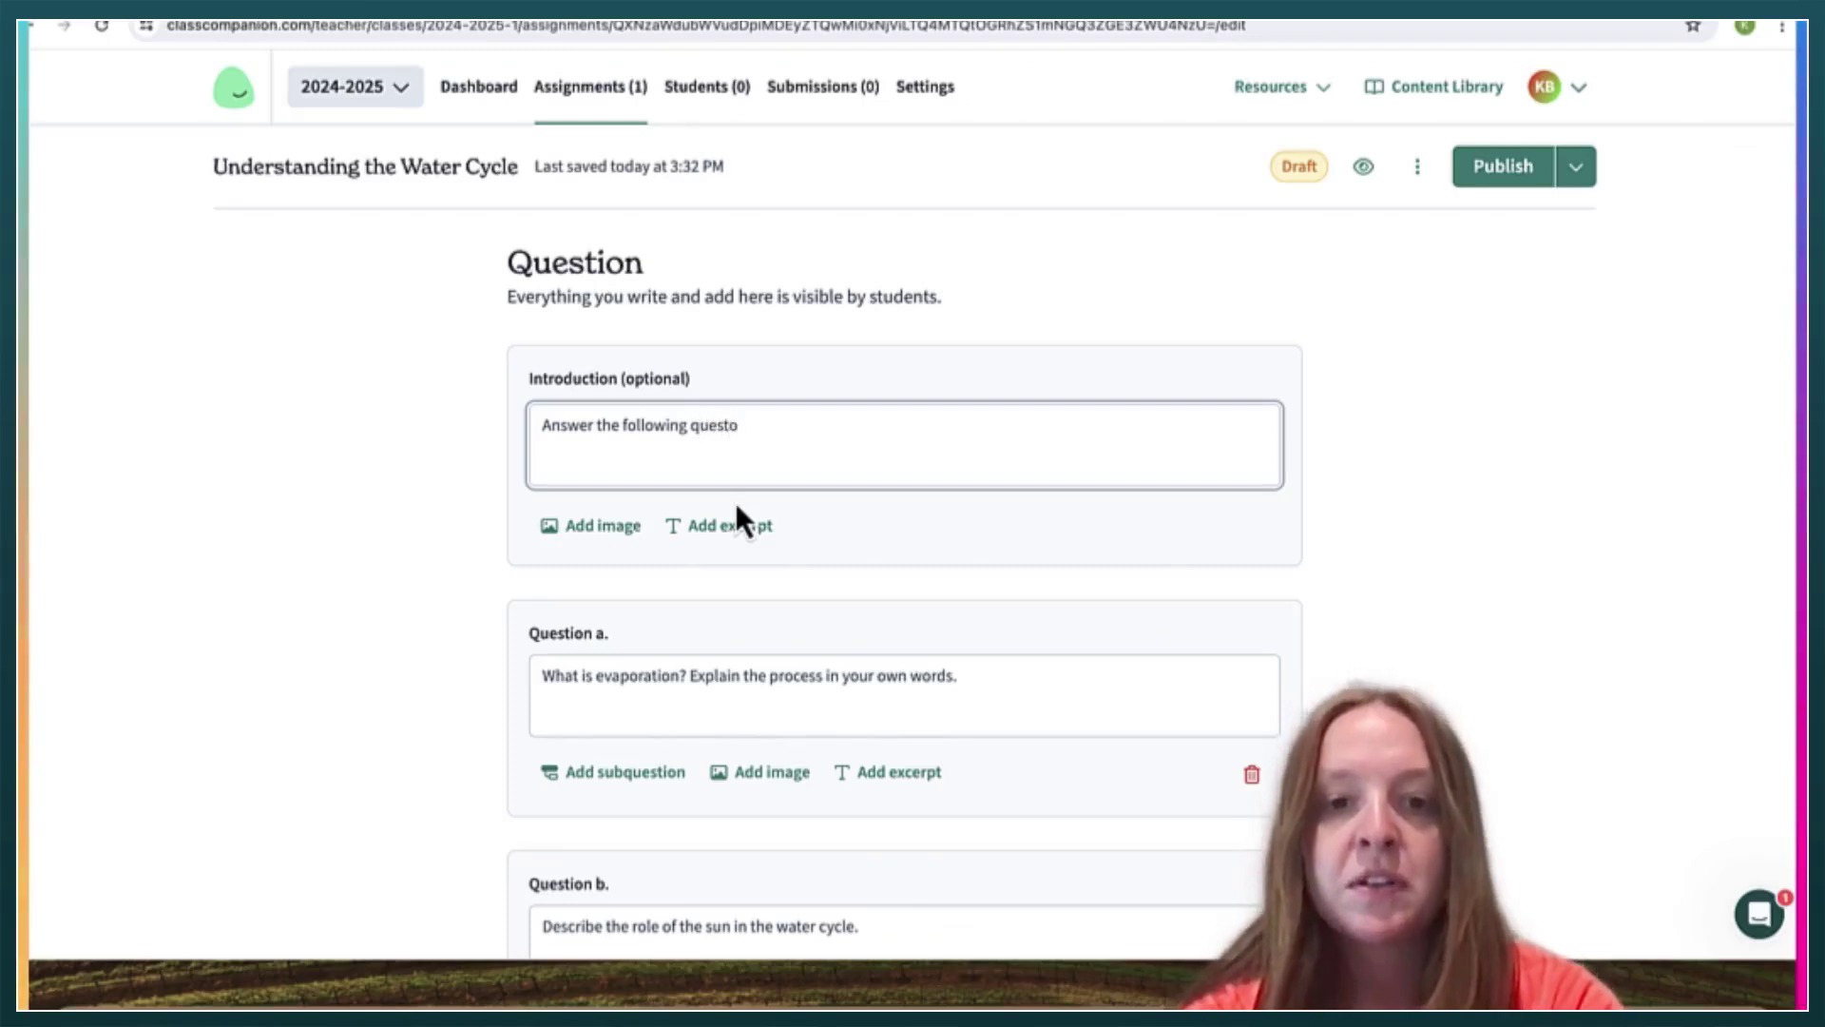
{"action": "key", "text": "BackSpace"}
{"action": "type", "text": "ions."}
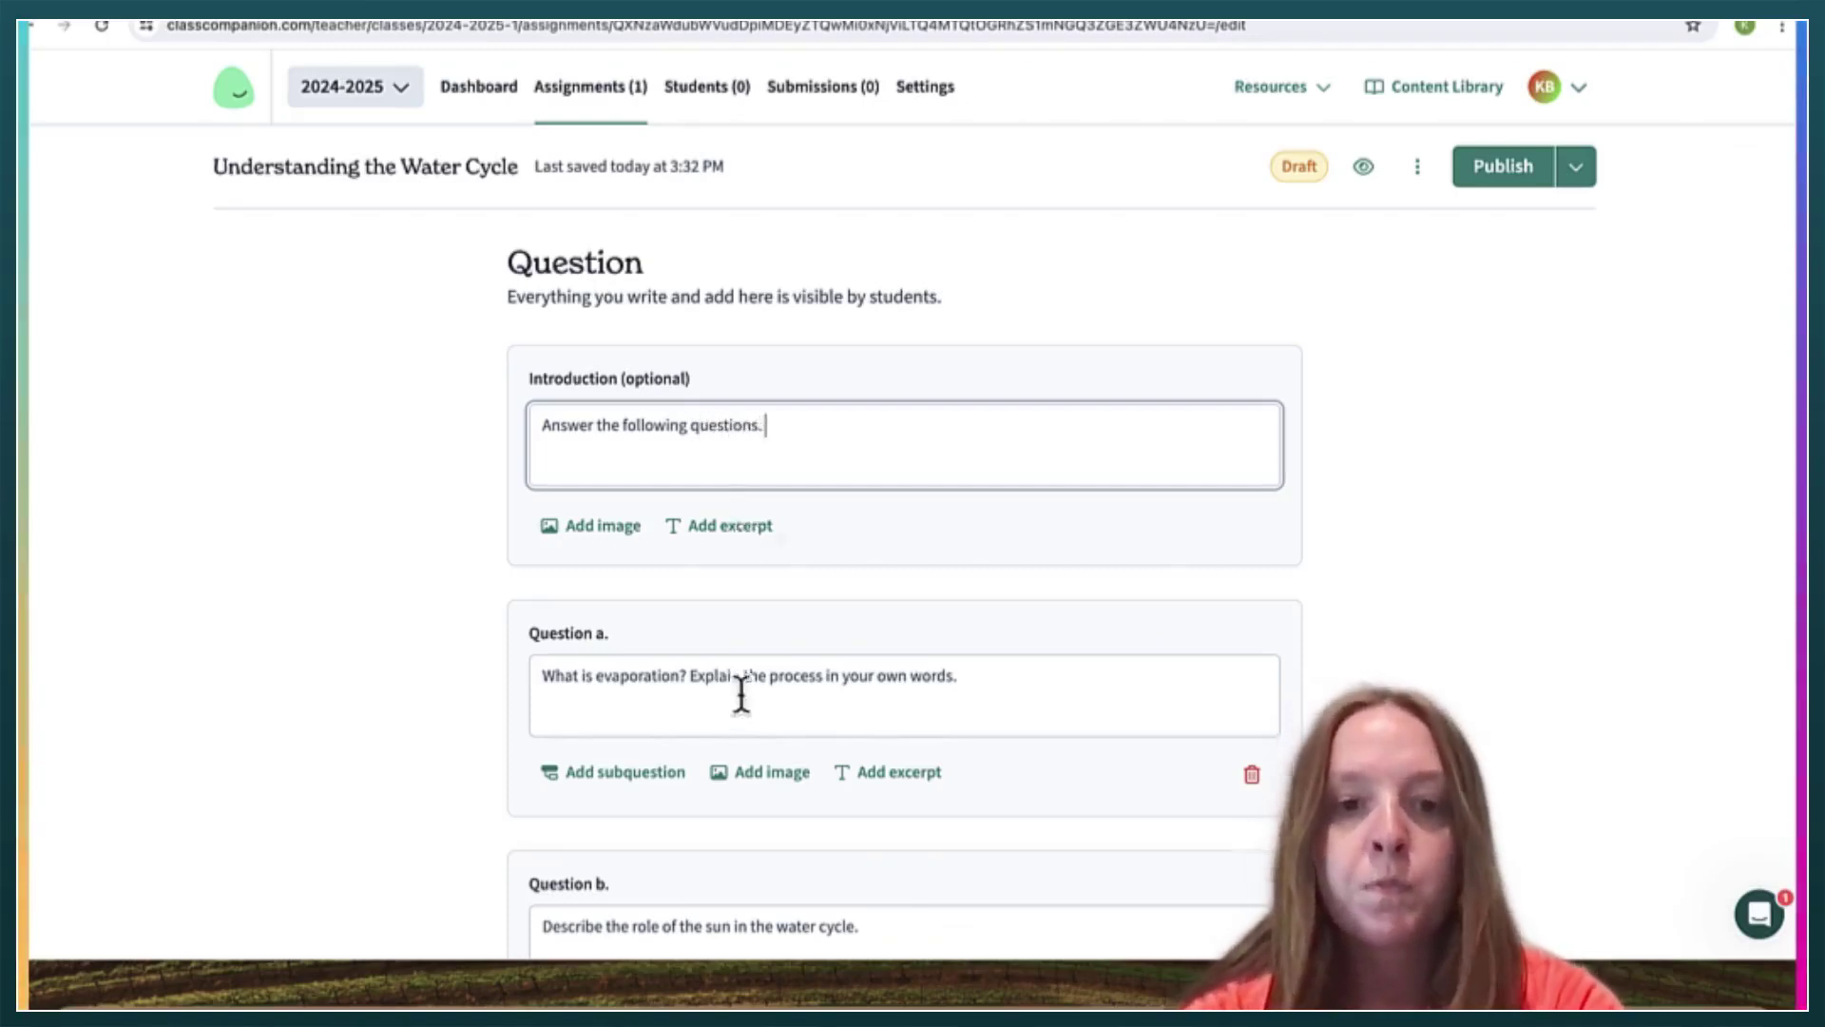
Review generated questions a through j down to Submission Settings
{"action": "scroll", "coordinate": [742, 694], "scroll_direction": "down", "scroll_amount": 3}
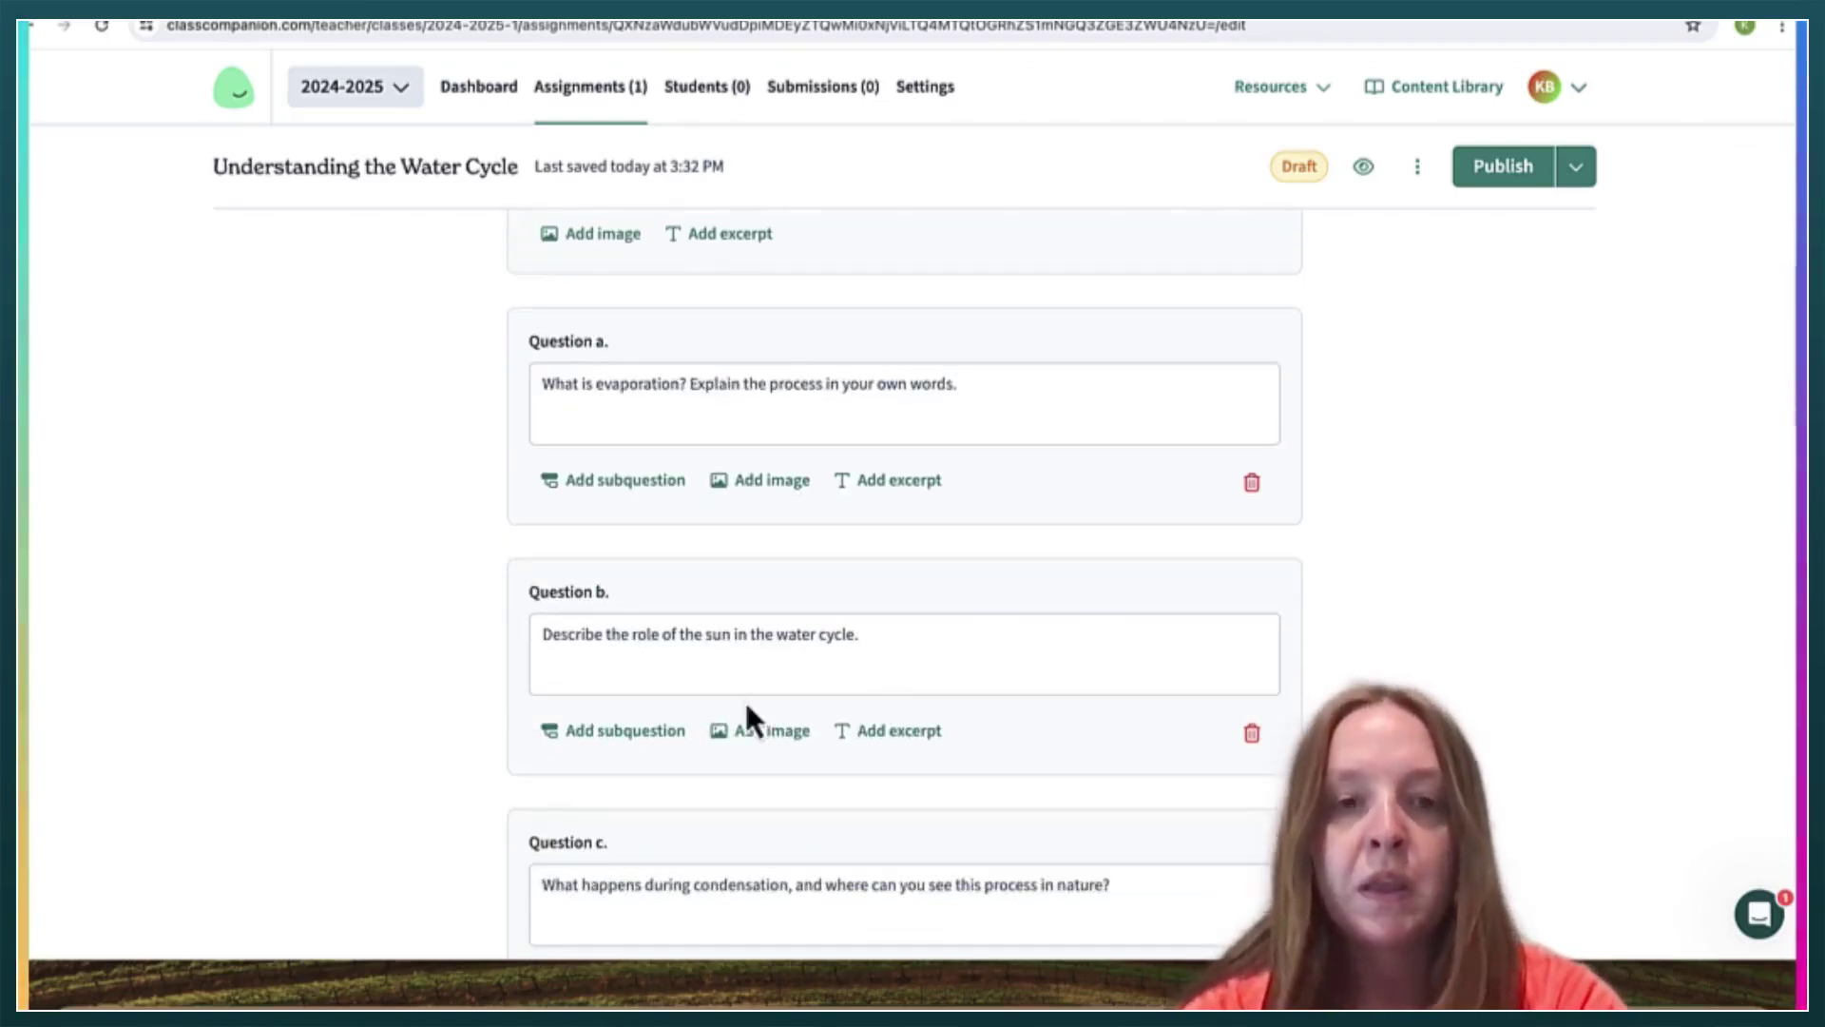
{"action": "scroll", "coordinate": [532, 561], "scroll_direction": "down", "scroll_amount": 1}
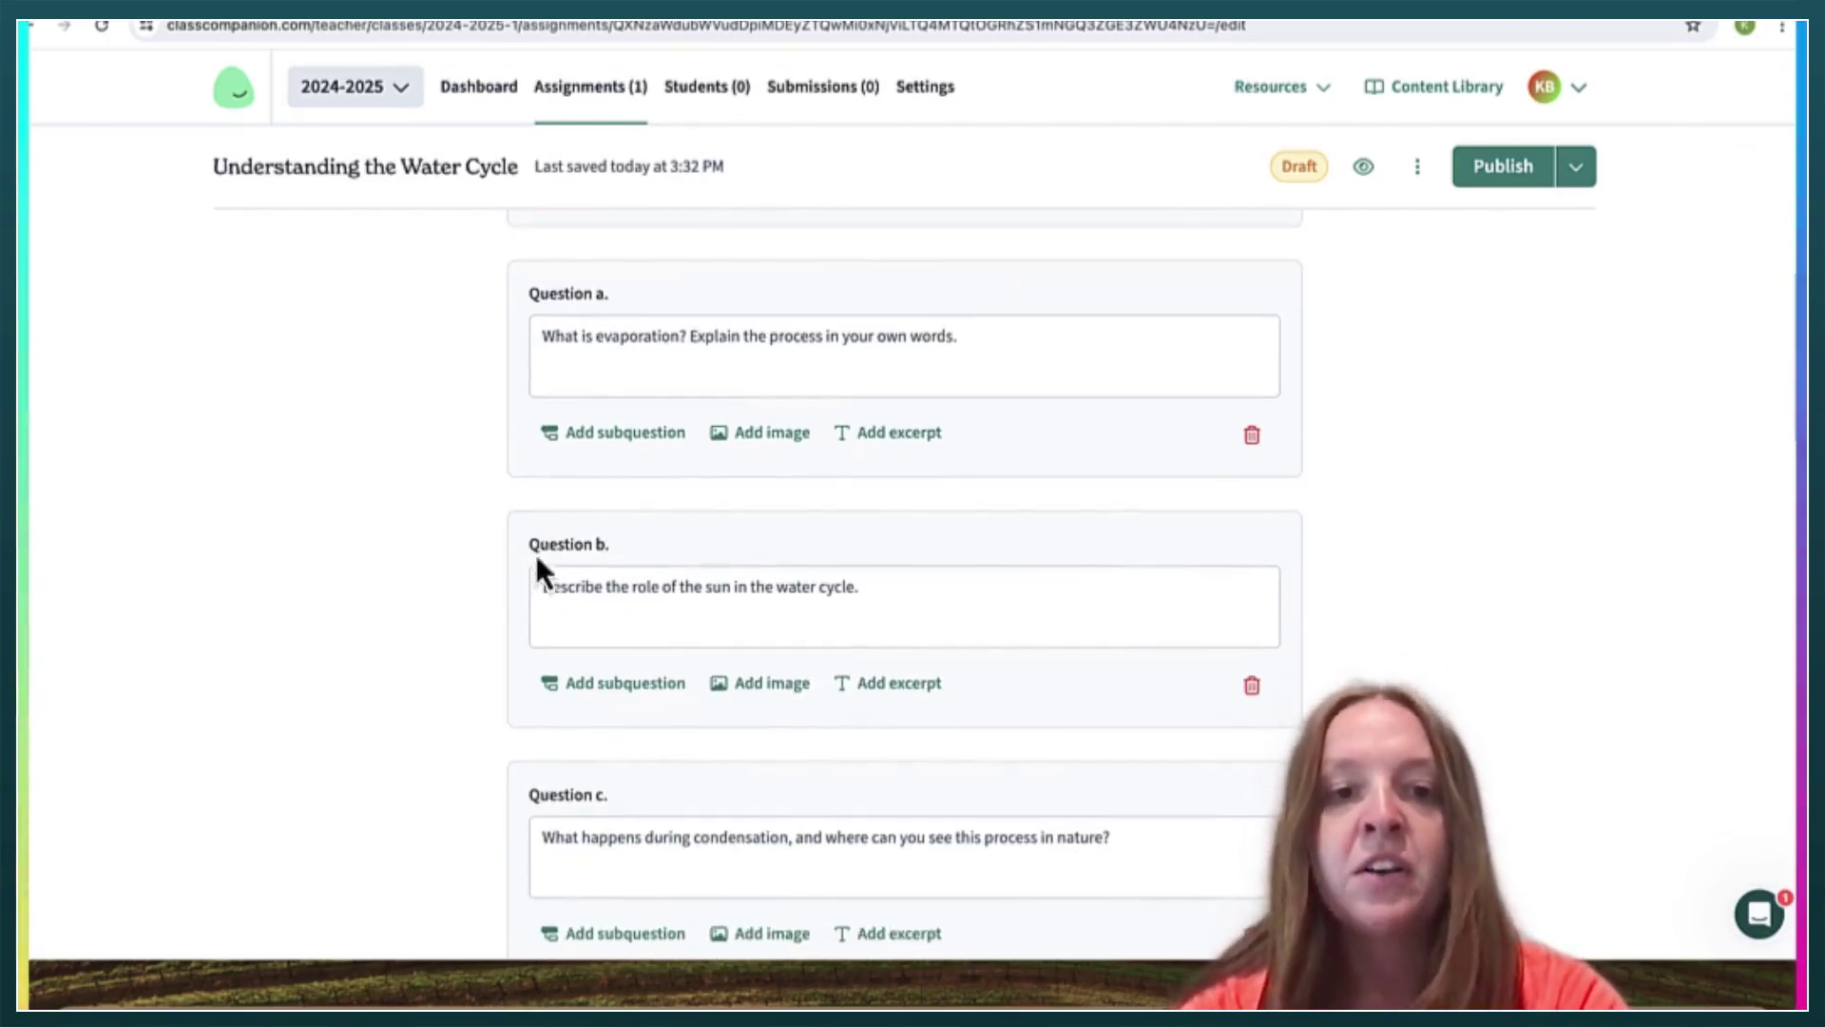
{"action": "scroll", "coordinate": [590, 519], "scroll_direction": "down", "scroll_amount": 2}
{"action": "scroll", "coordinate": [613, 601], "scroll_direction": "down", "scroll_amount": 7}
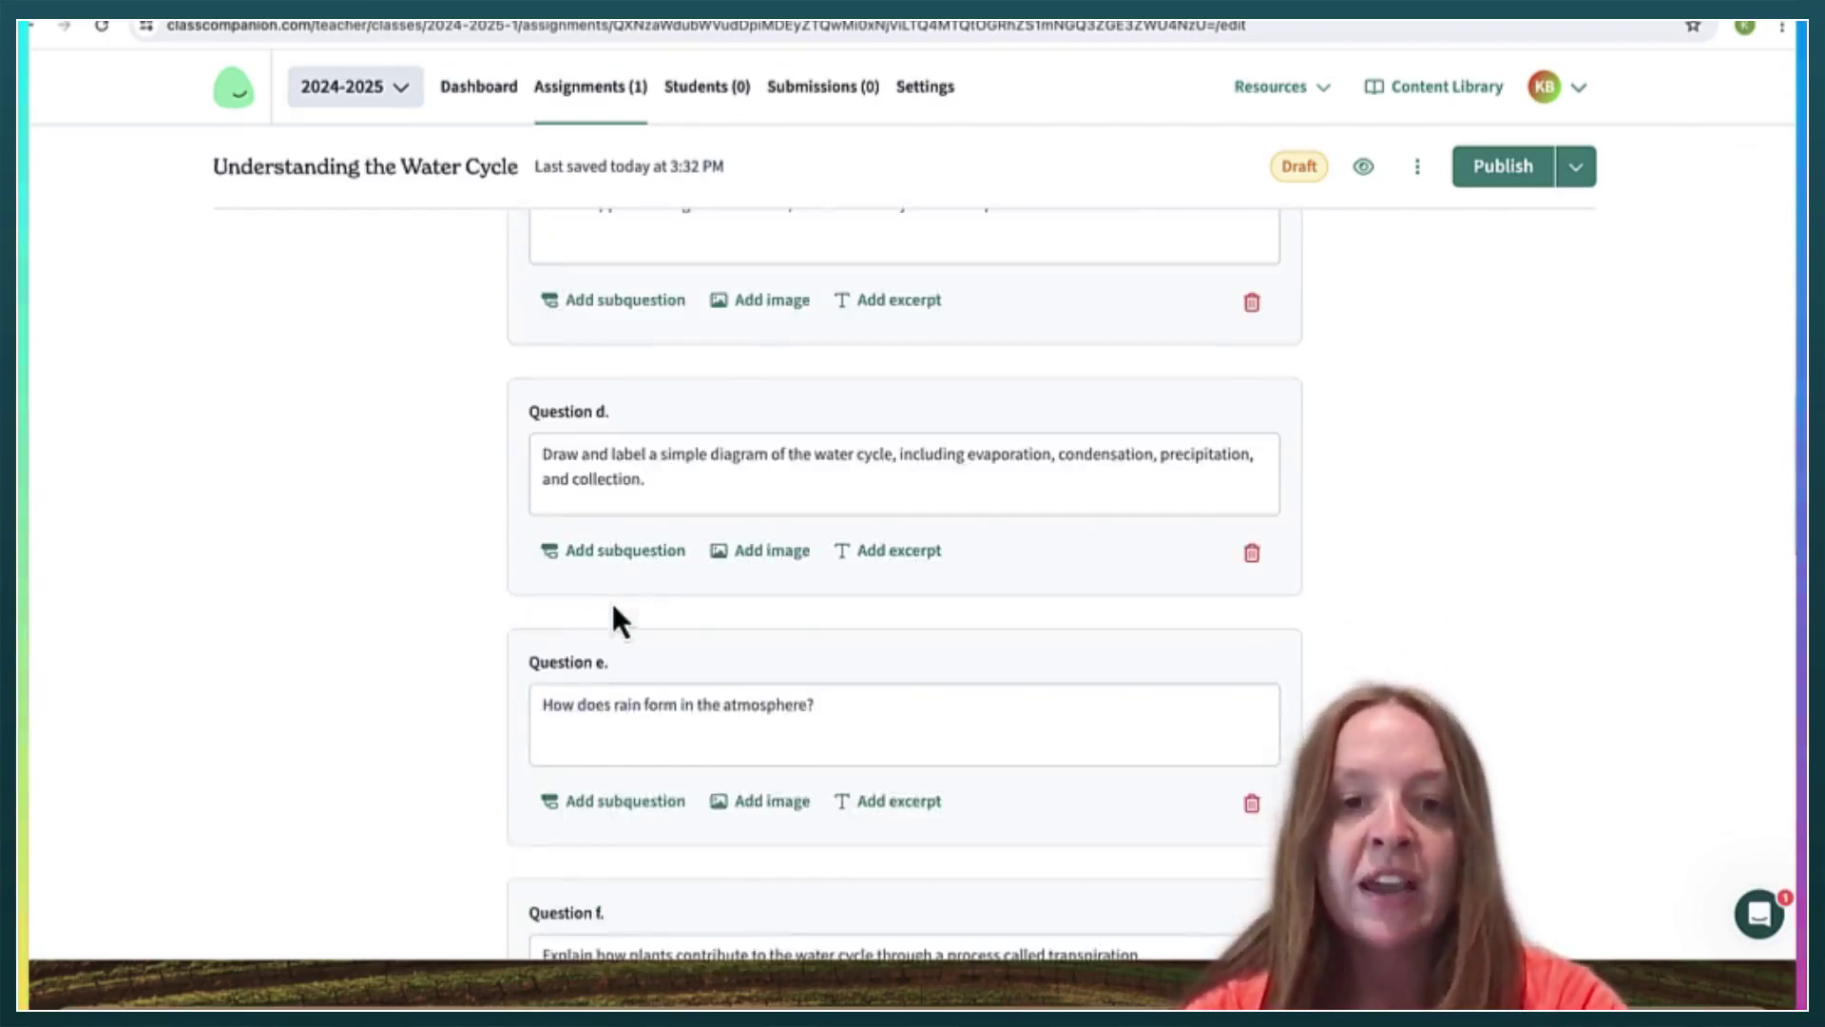
{"action": "scroll", "coordinate": [613, 609], "scroll_direction": "down", "scroll_amount": 1}
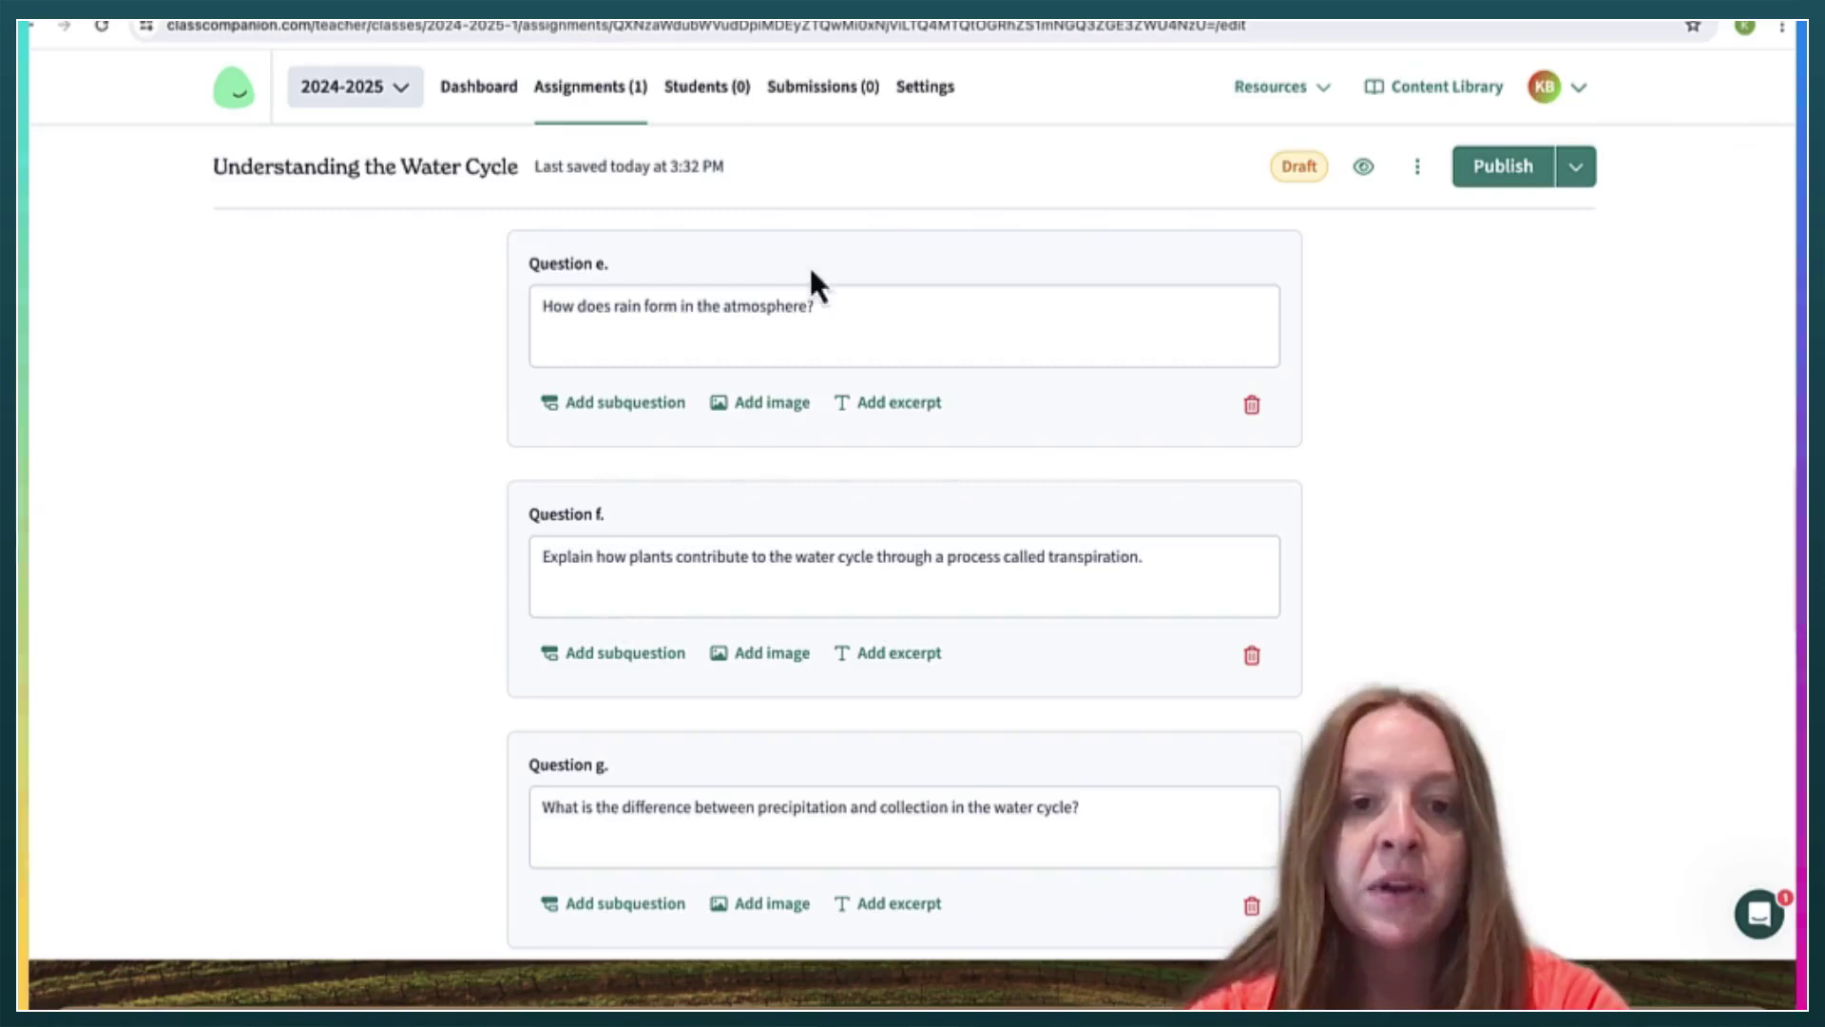
{"action": "scroll", "coordinate": [571, 563], "scroll_direction": "down", "scroll_amount": 7}
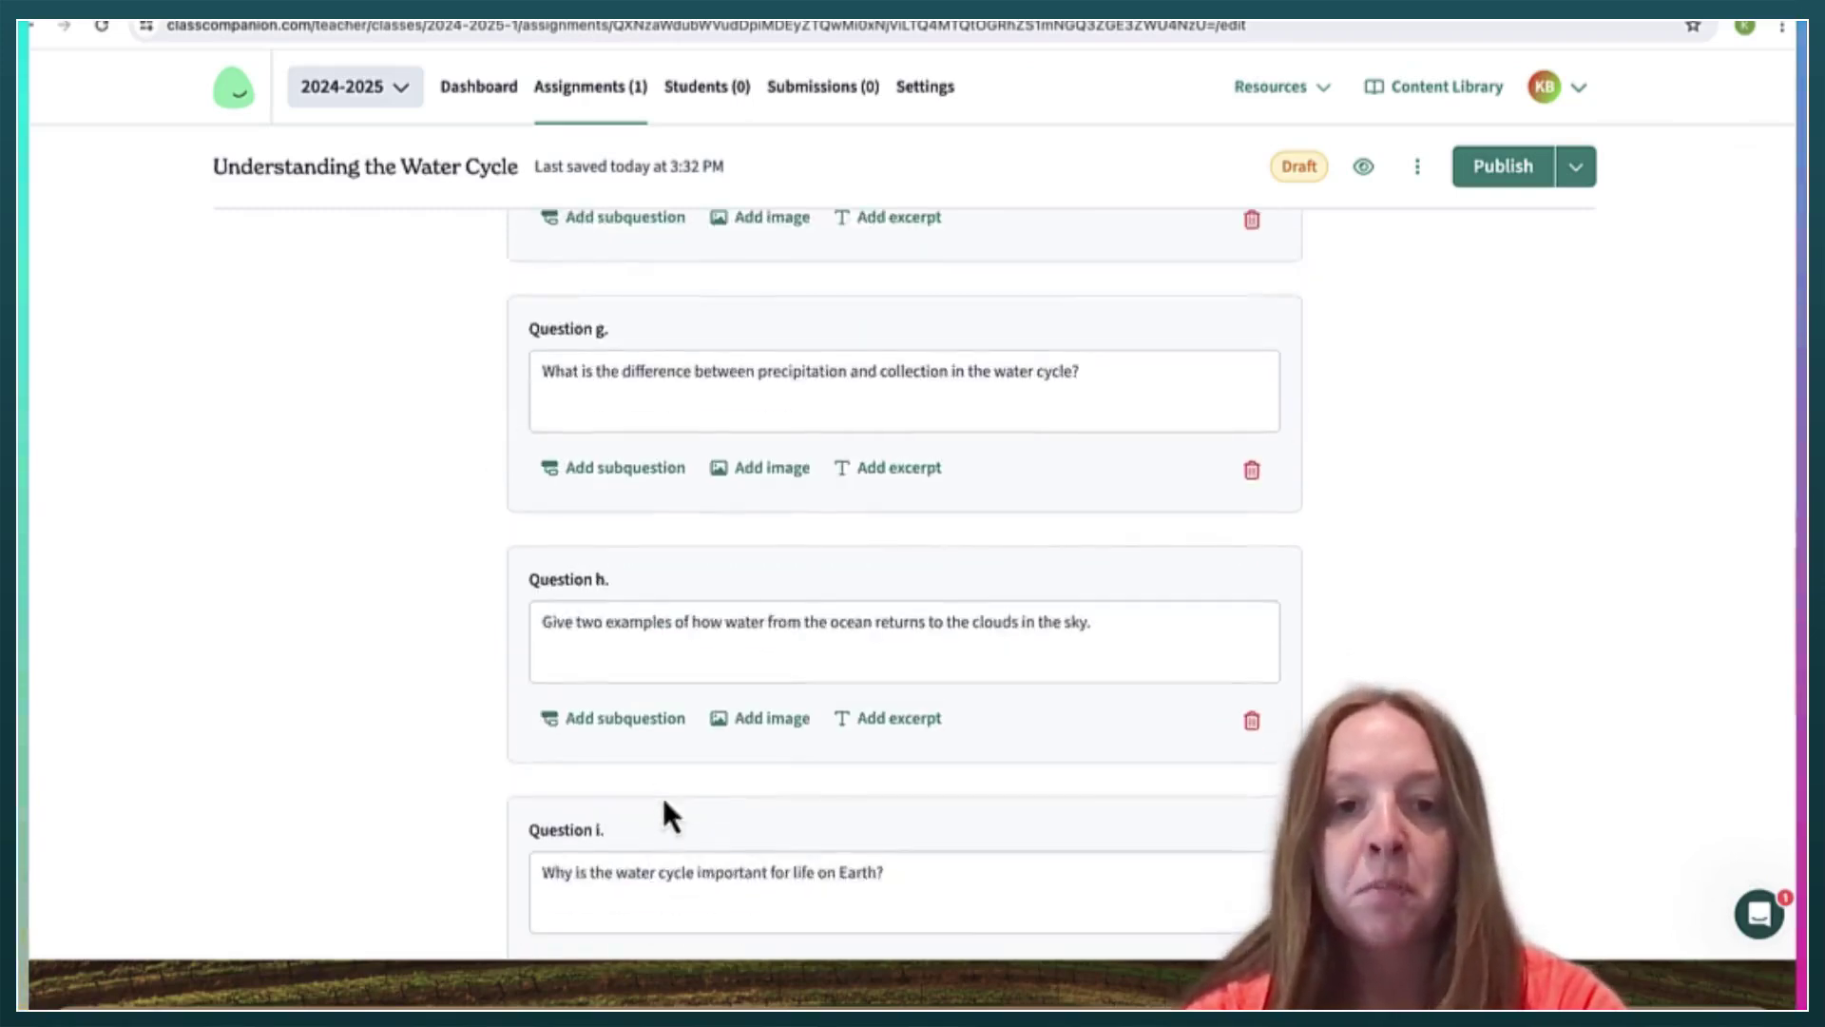
{"action": "scroll", "coordinate": [666, 815], "scroll_direction": "down", "scroll_amount": 6}
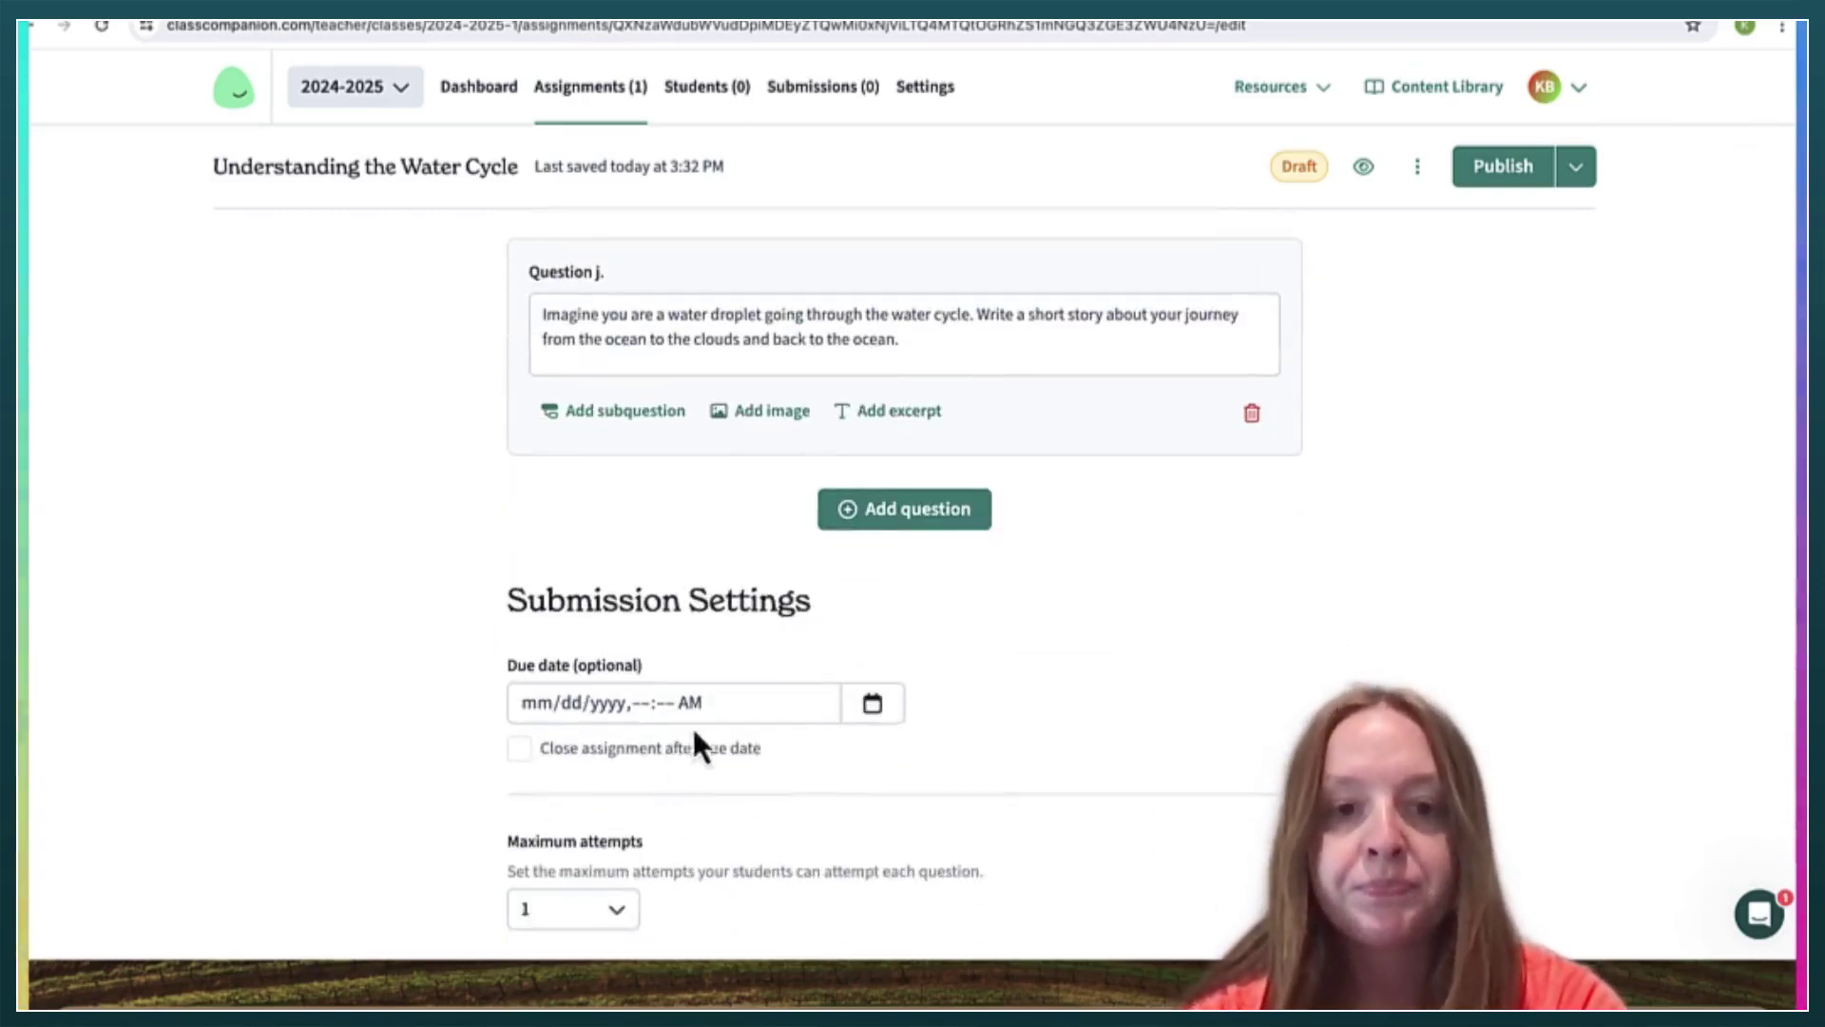
Keep maximum attempts at 1 and publish the Understanding the Water Cycle assignment
{"action": "scroll", "coordinate": [666, 749], "scroll_direction": "down", "scroll_amount": 2}
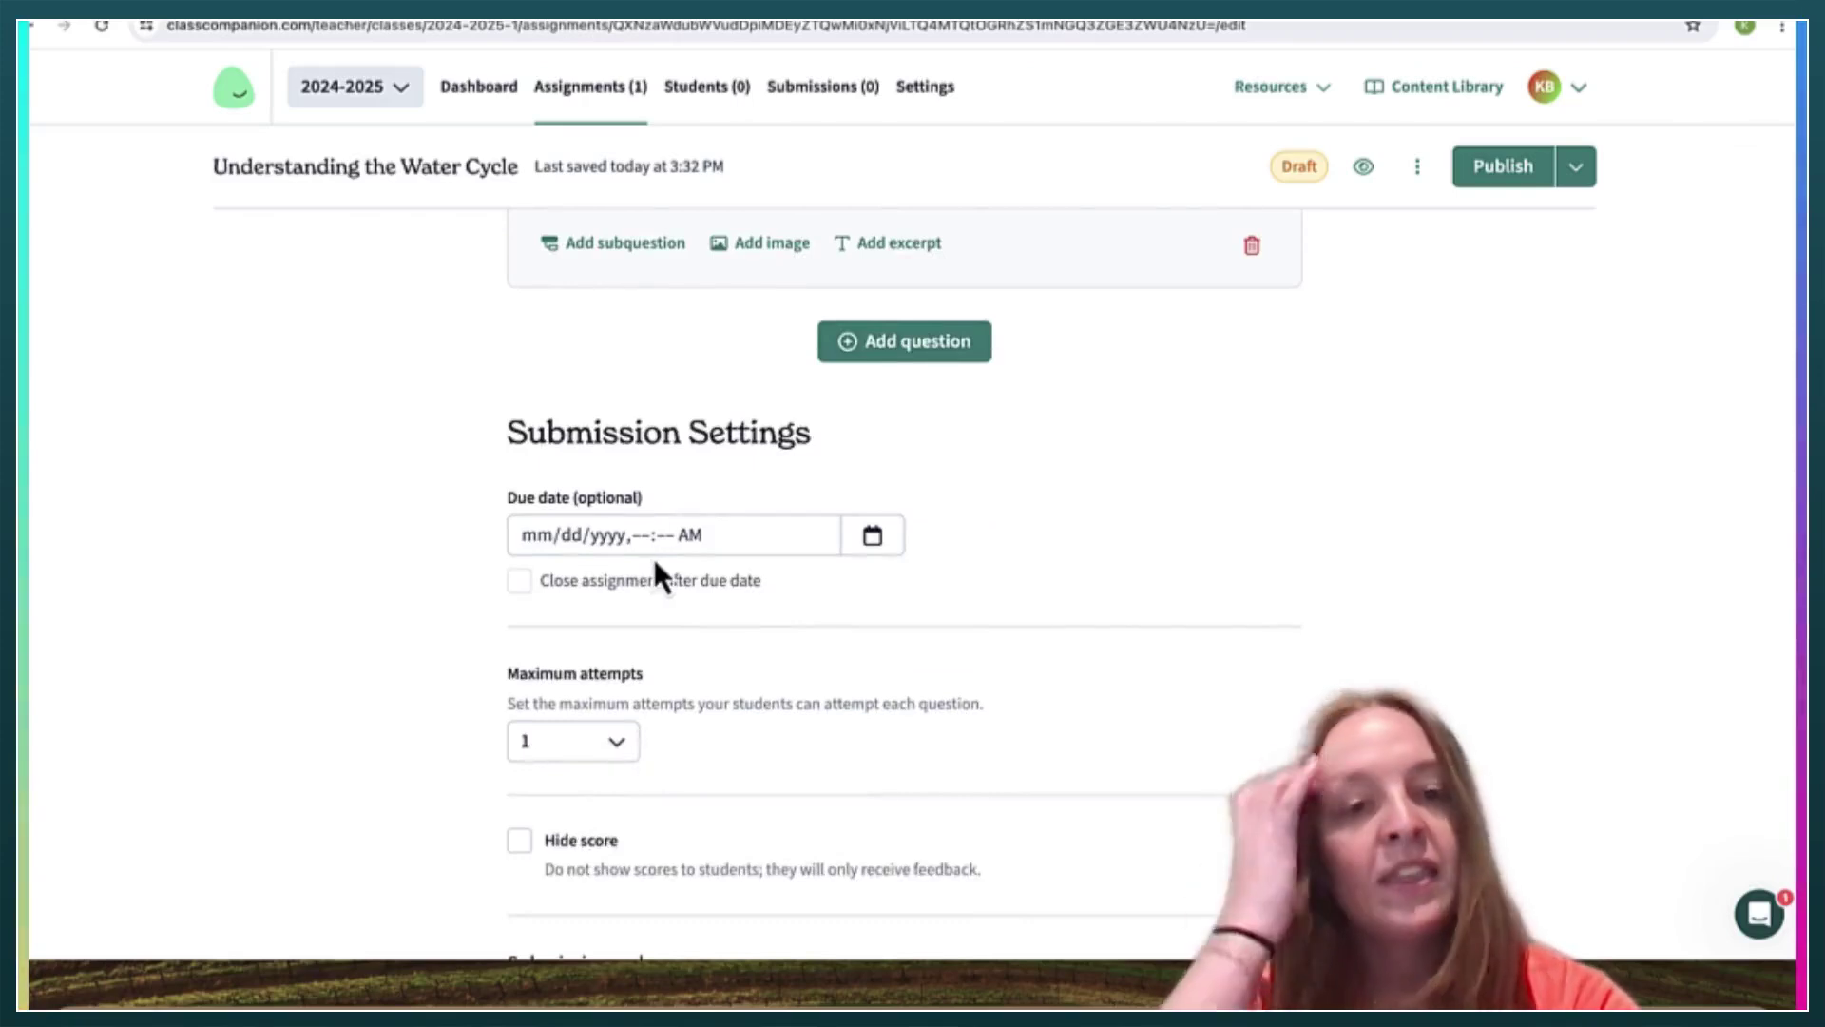
{"action": "scroll", "coordinate": [643, 742], "scroll_direction": "down", "scroll_amount": 1}
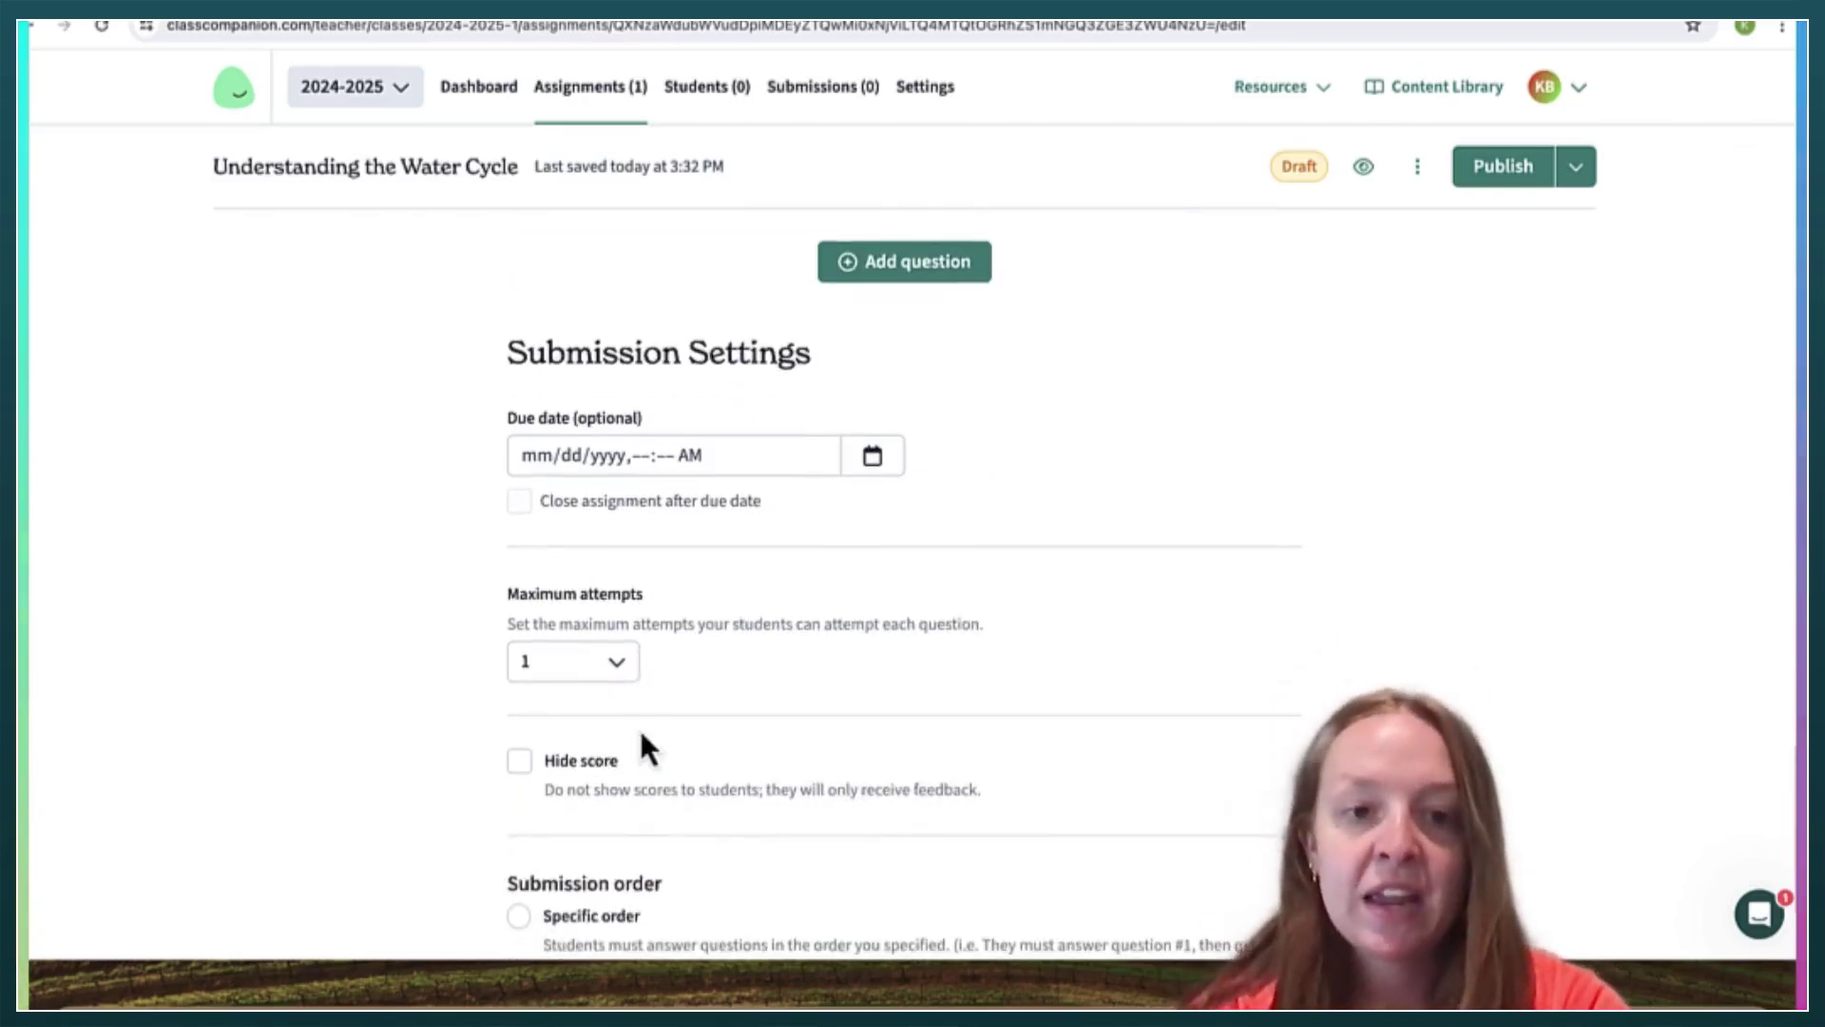
{"action": "scroll", "coordinate": [599, 675], "scroll_direction": "down", "scroll_amount": 1}
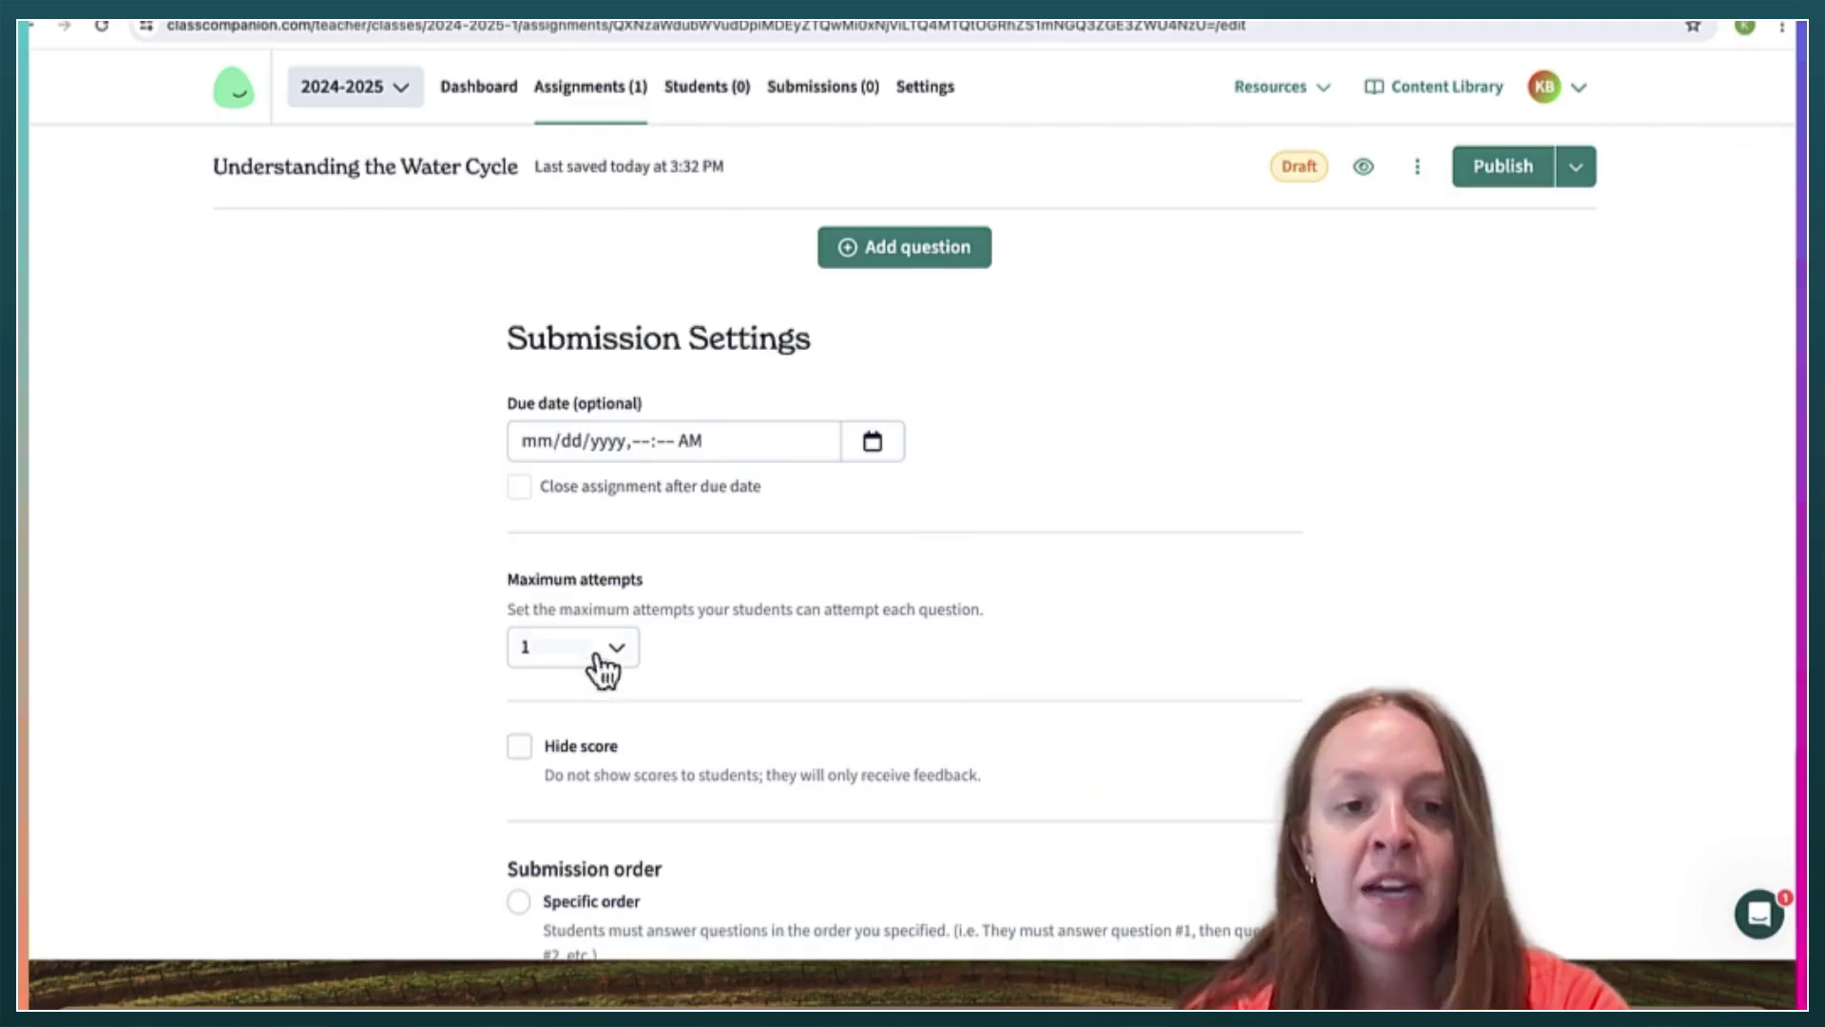
{"action": "left_click", "coordinate": [597, 658]}
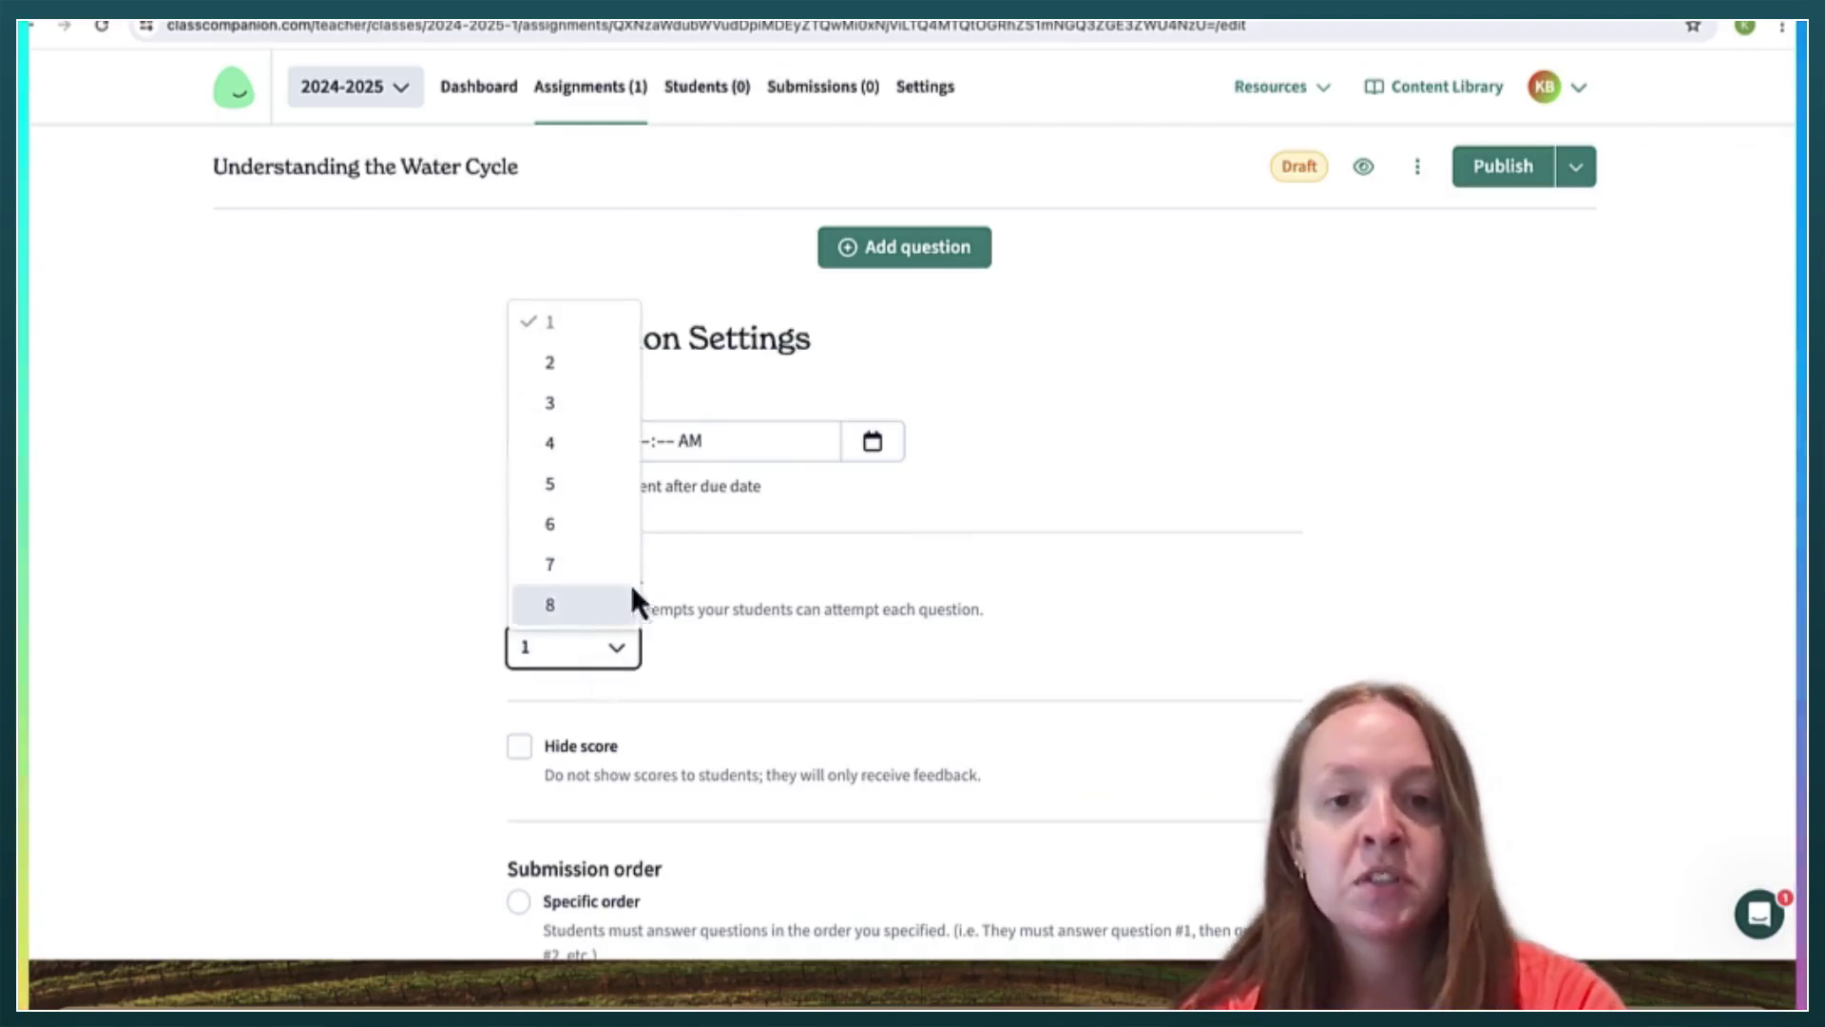
{"action": "left_click", "coordinate": [749, 633]}
{"action": "scroll", "coordinate": [709, 723], "scroll_direction": "down", "scroll_amount": 2}
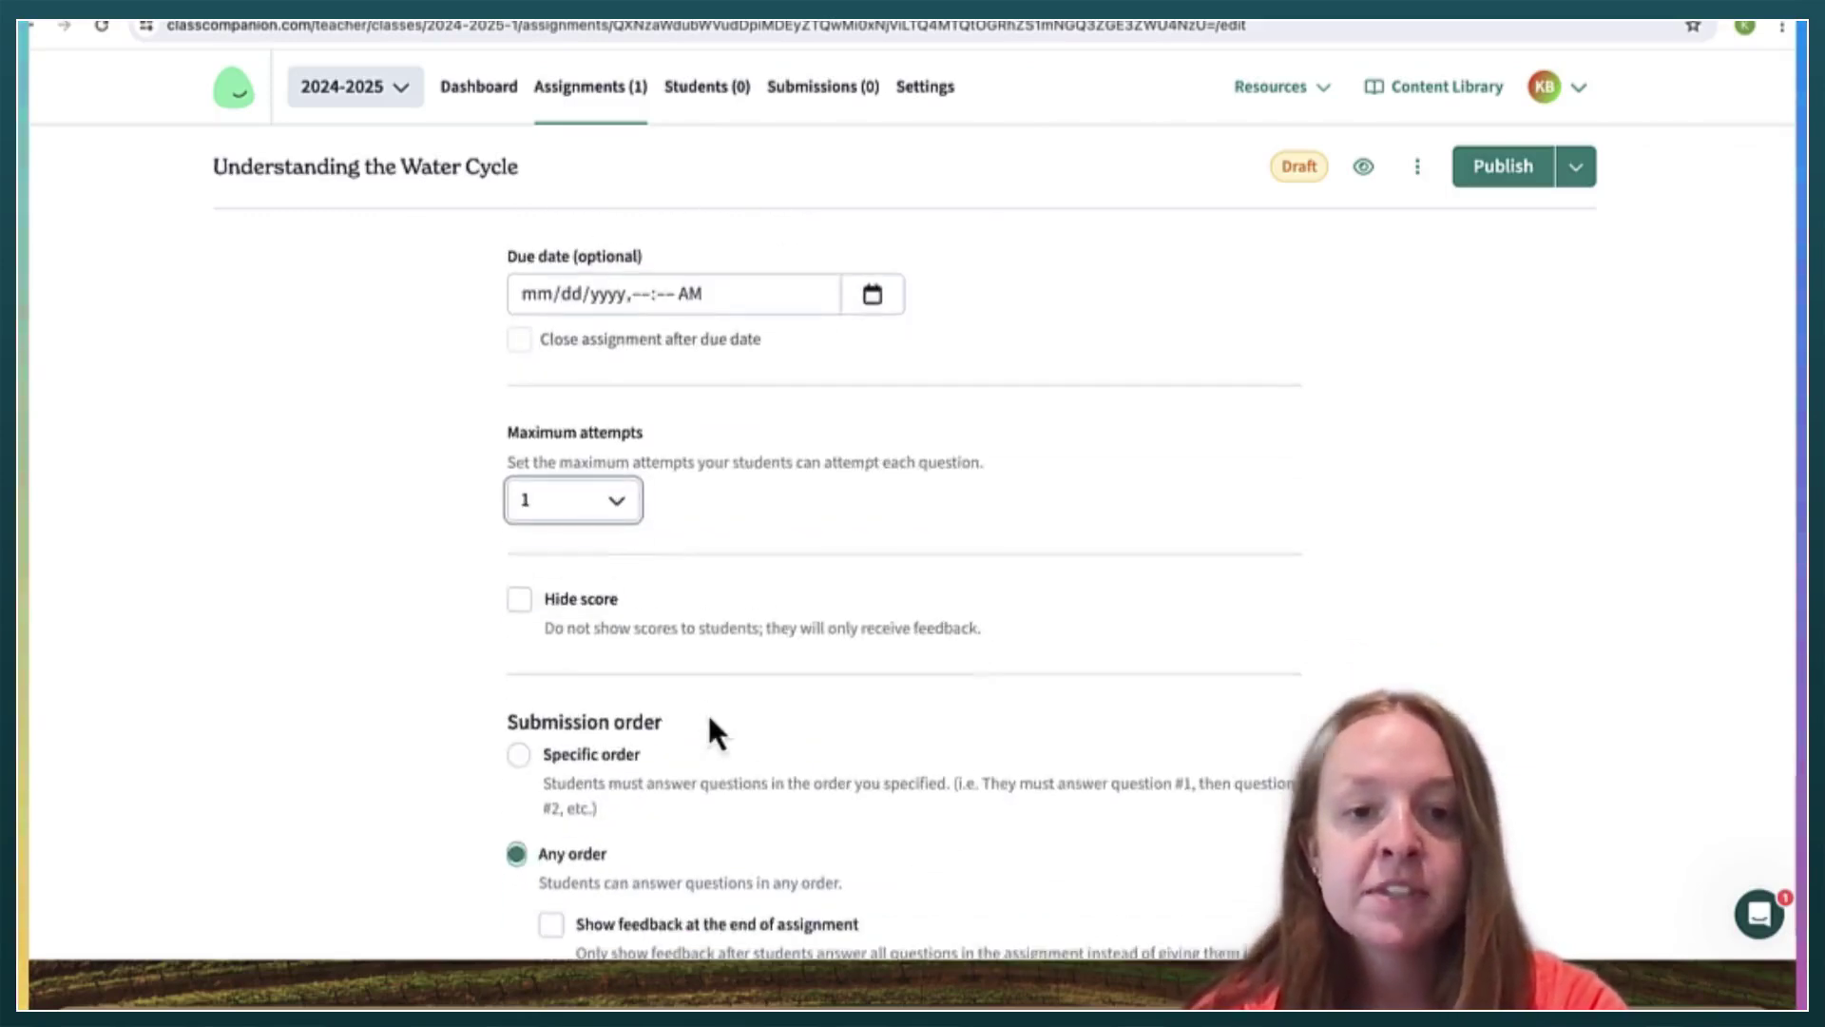
{"action": "scroll", "coordinate": [707, 722], "scroll_direction": "down", "scroll_amount": 1}
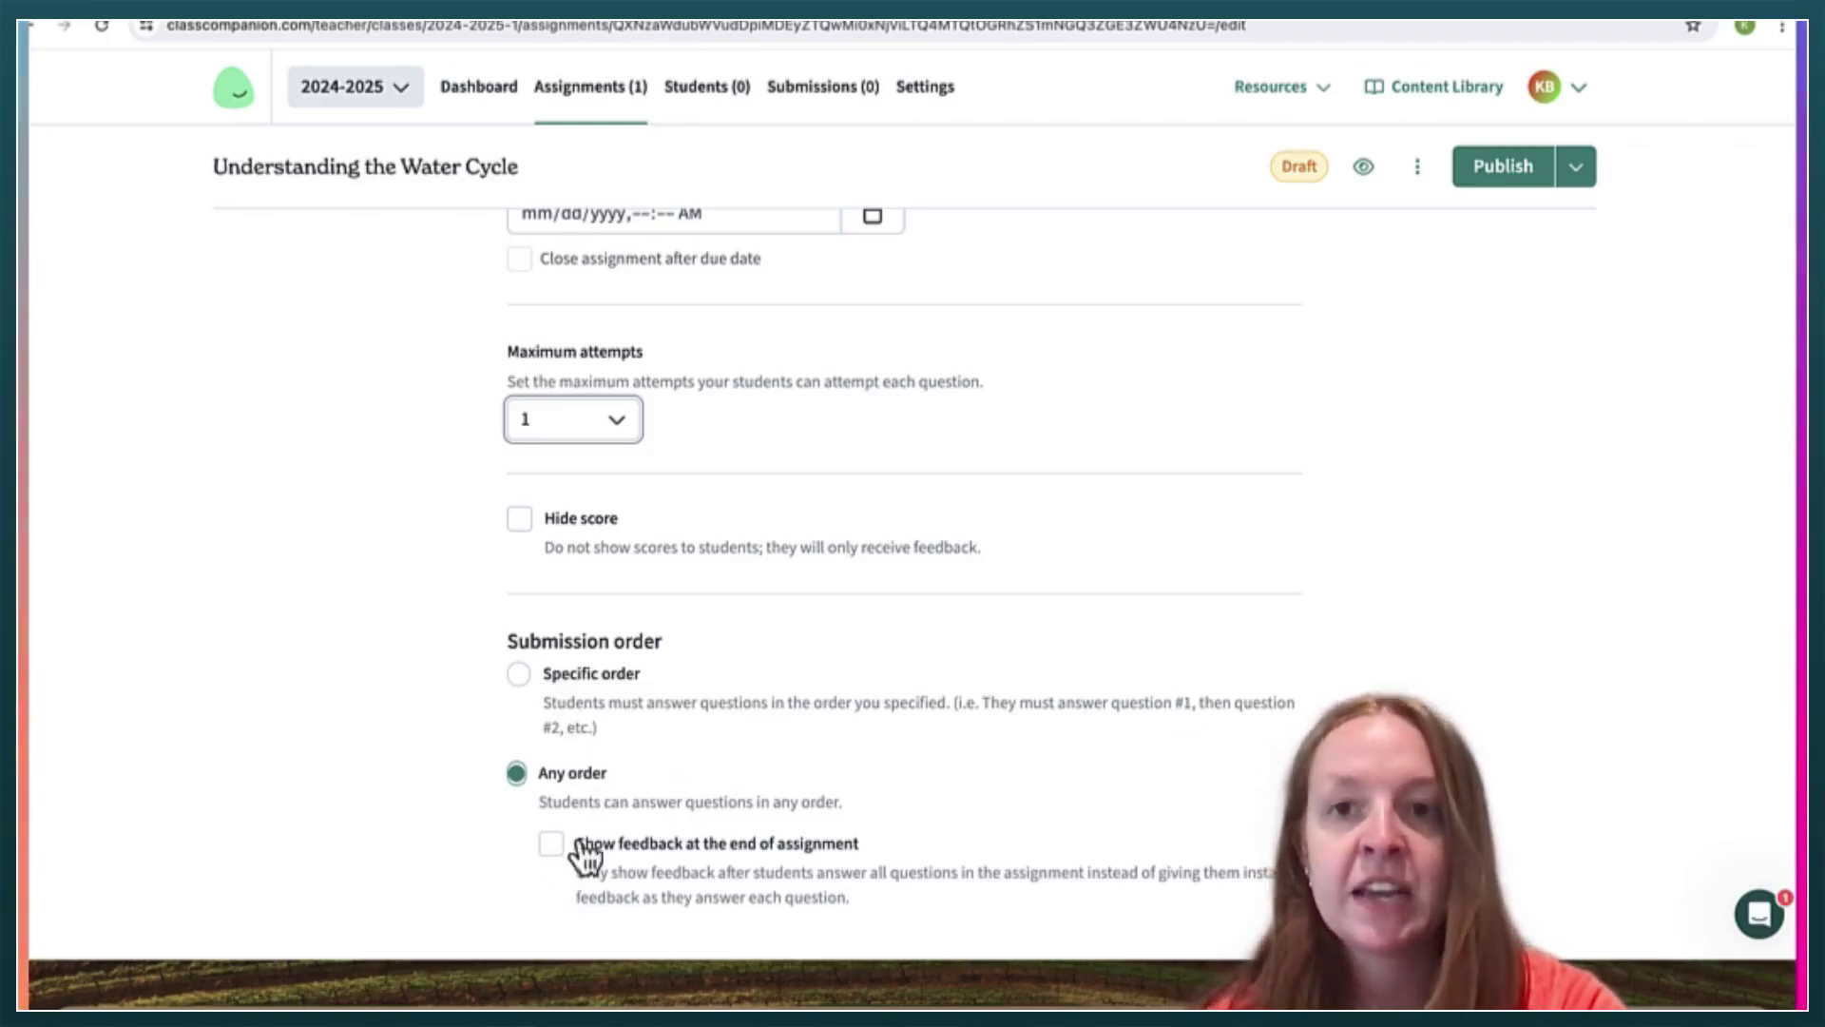
{"action": "left_click", "coordinate": [1495, 180]}
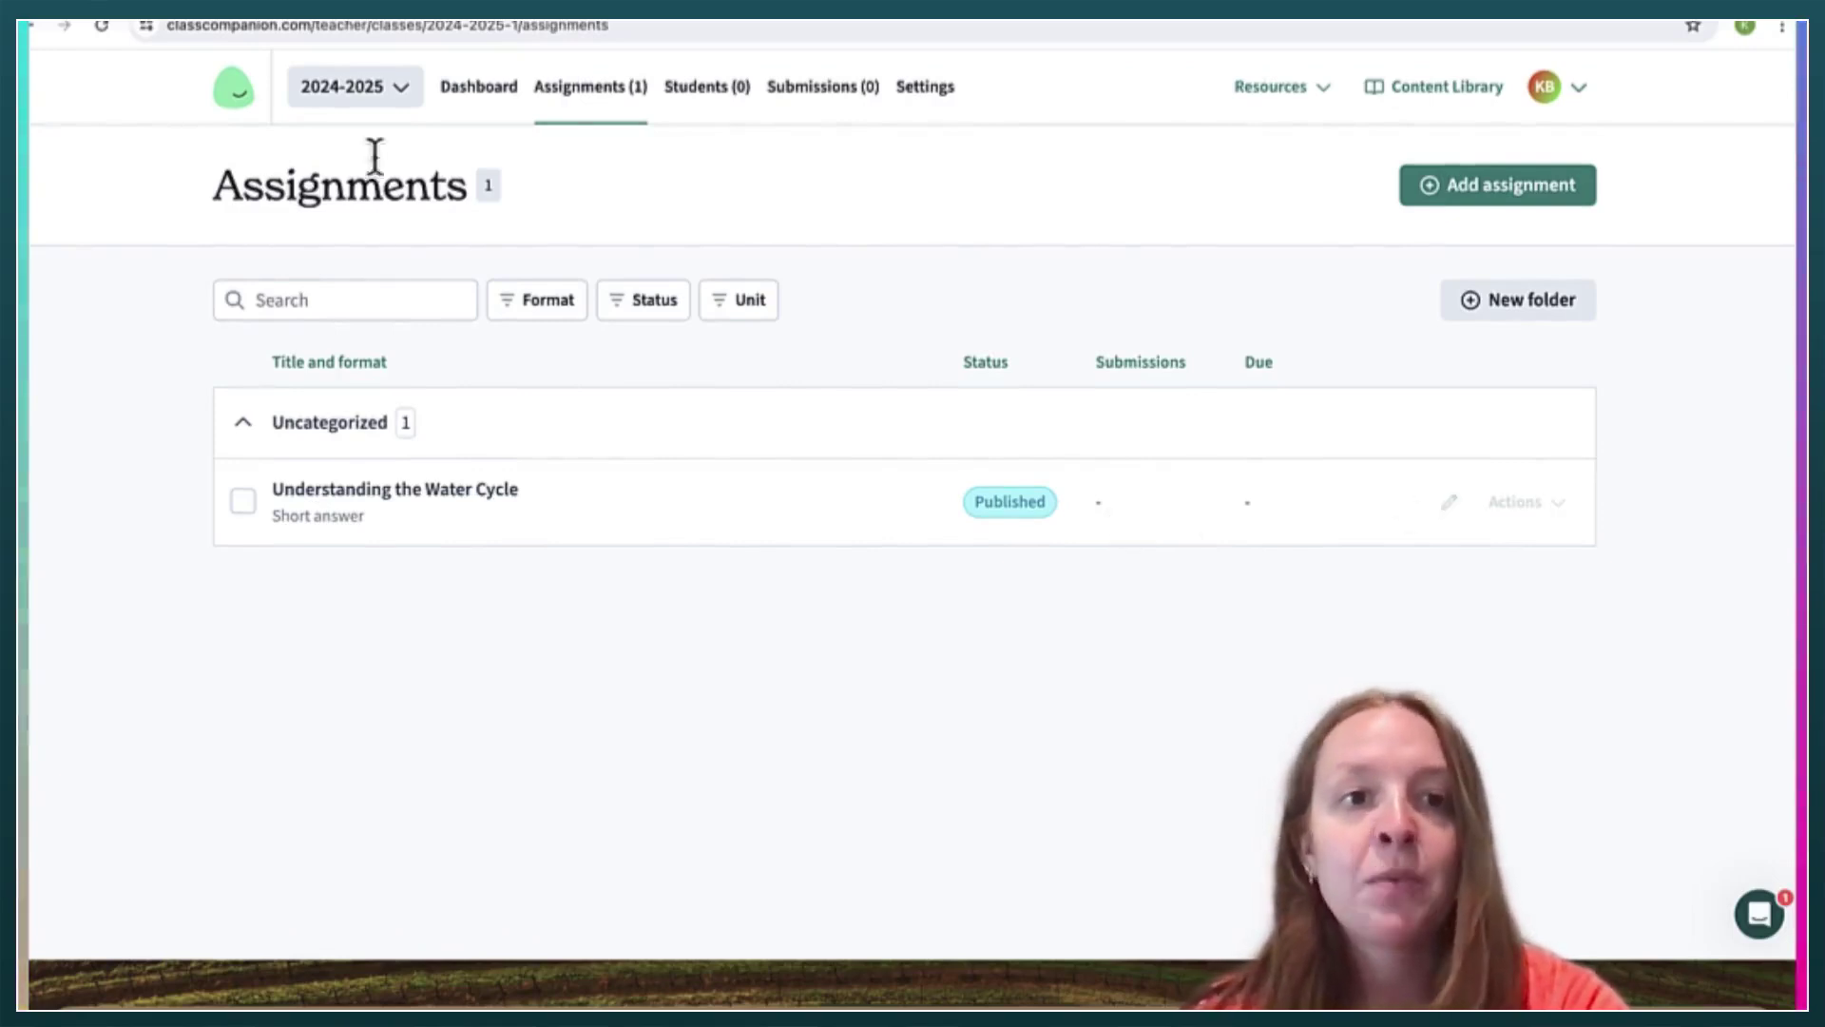
Switch to the Demo Class and open the LEQ - 19th Century Technology essay's submissions
{"action": "left_click", "coordinate": [300, 99]}
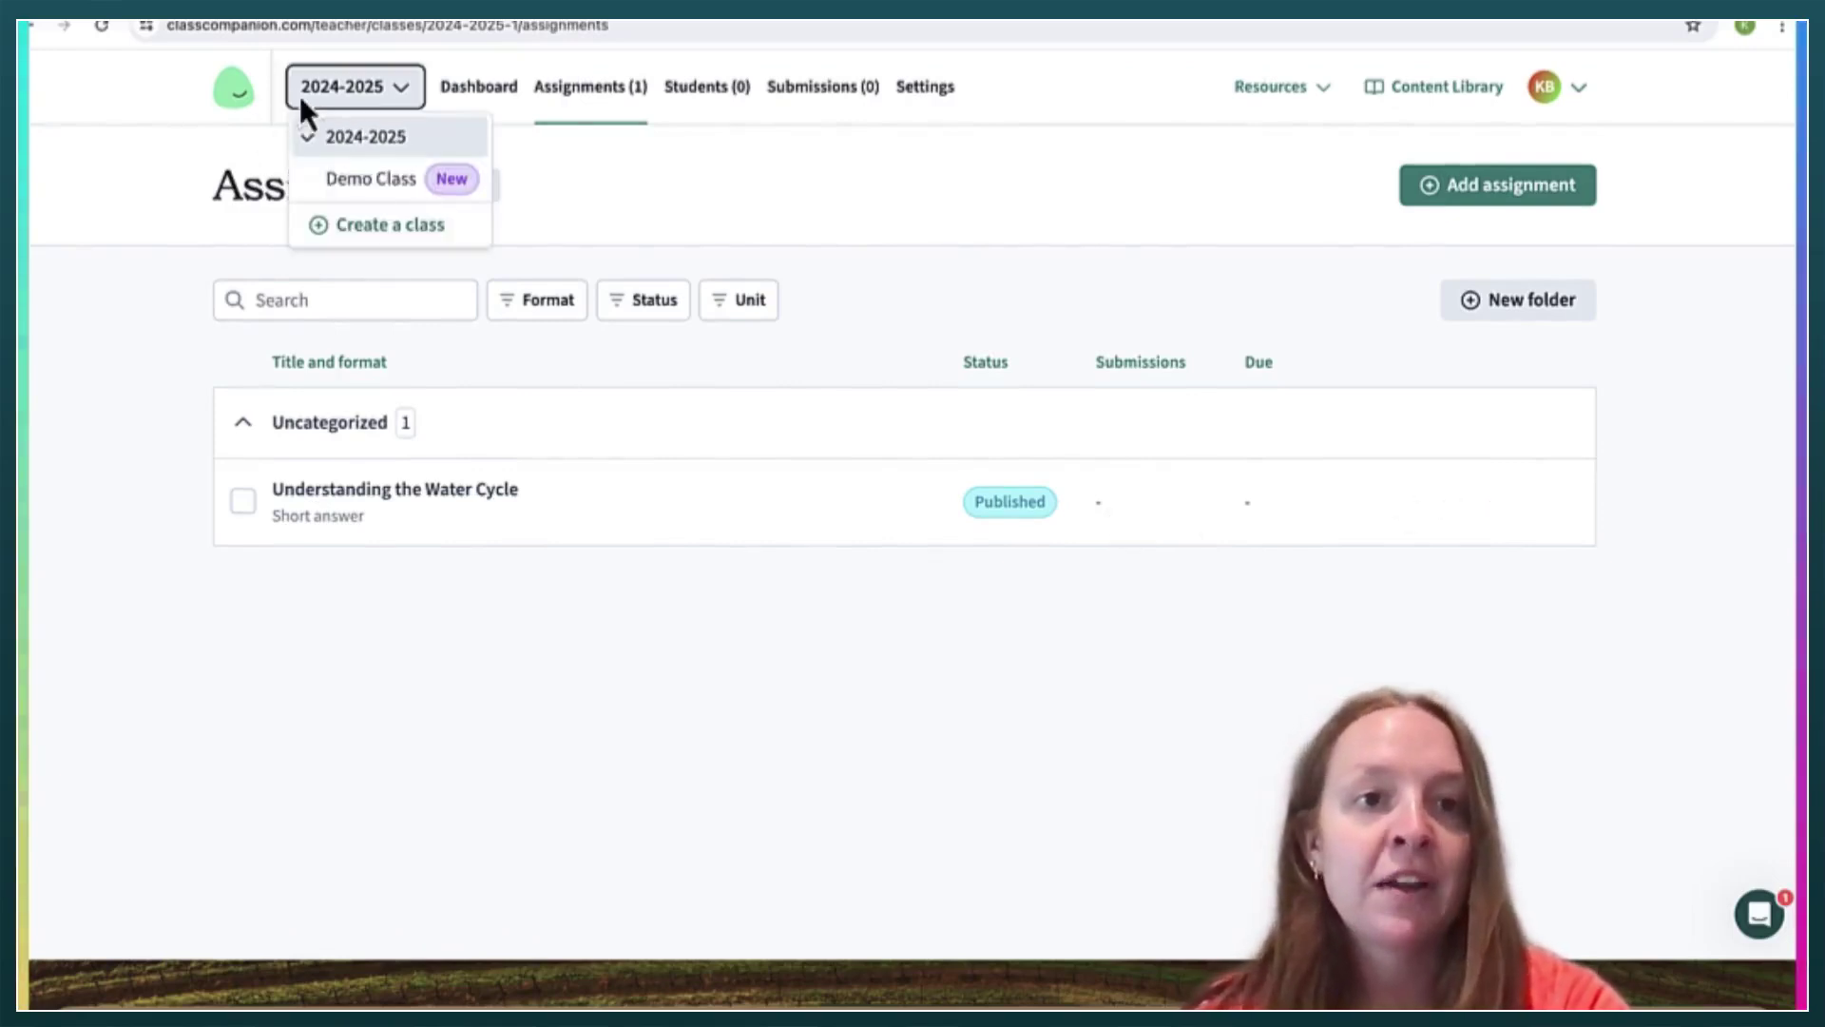
{"action": "left_click", "coordinate": [360, 181]}
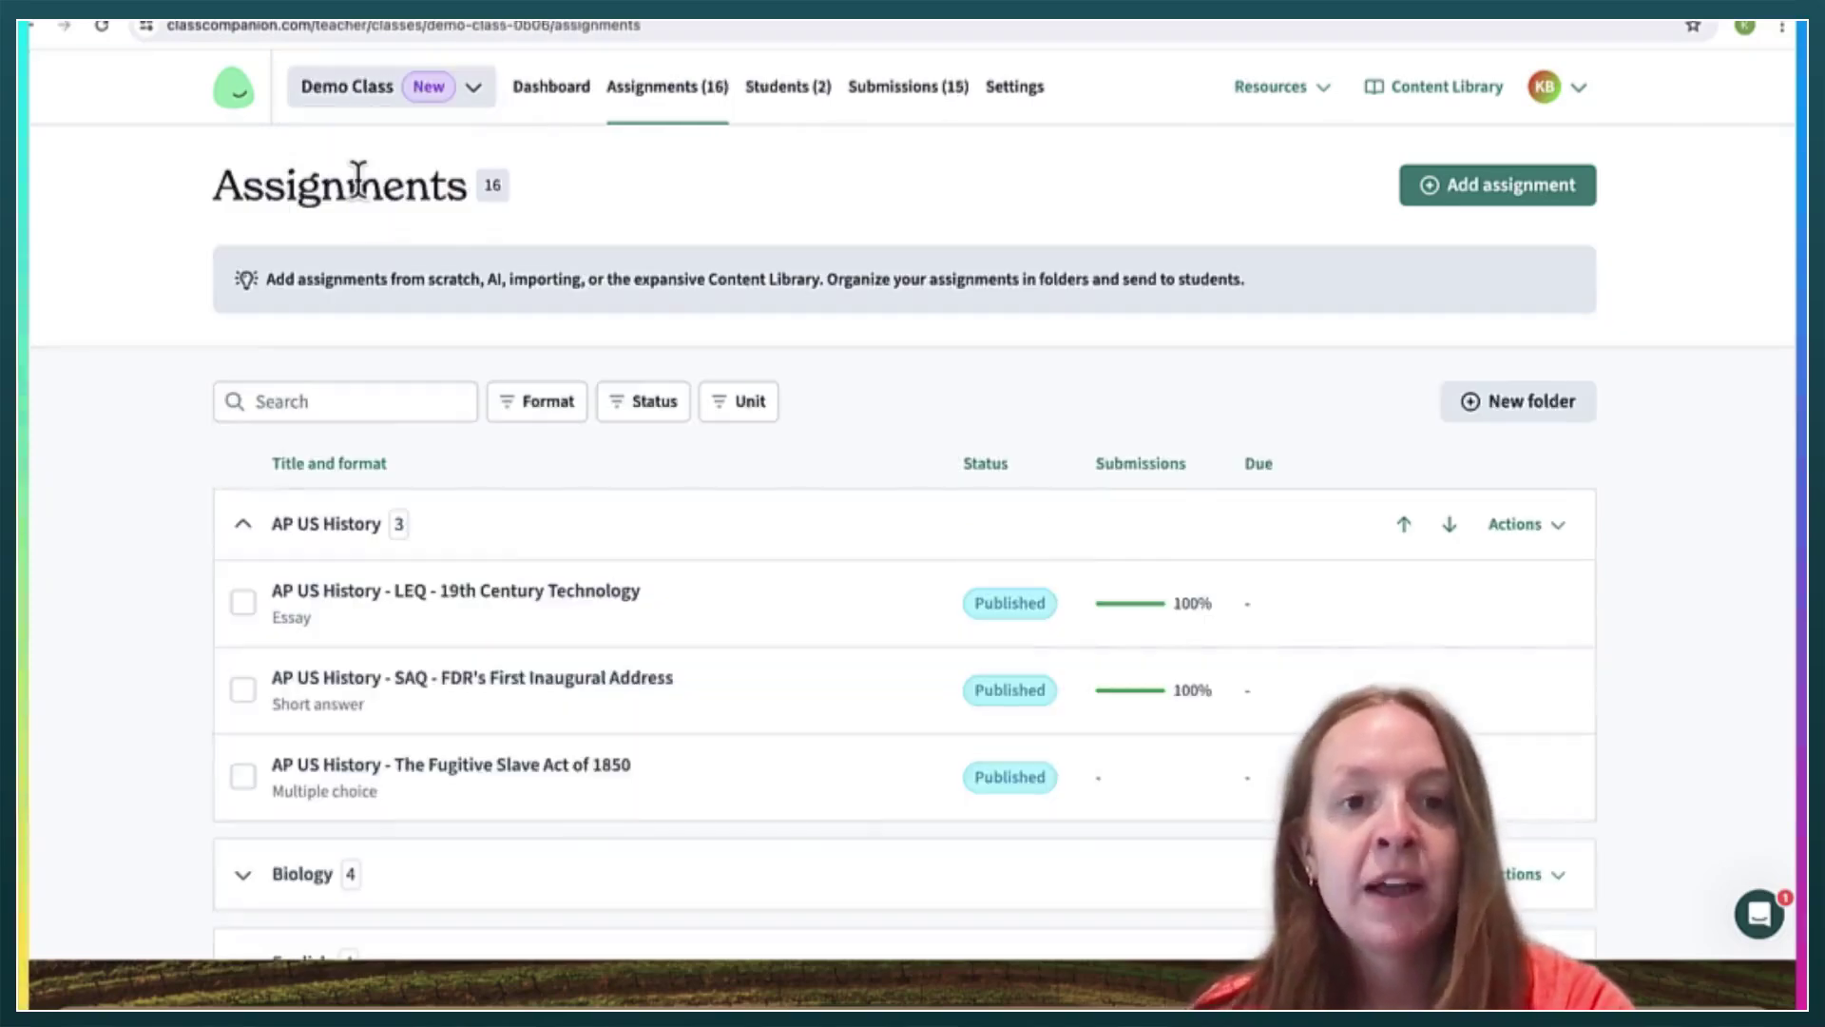
{"action": "scroll", "coordinate": [500, 576], "scroll_direction": "down", "scroll_amount": 1}
{"action": "scroll", "coordinate": [500, 576], "scroll_direction": "up", "scroll_amount": 1}
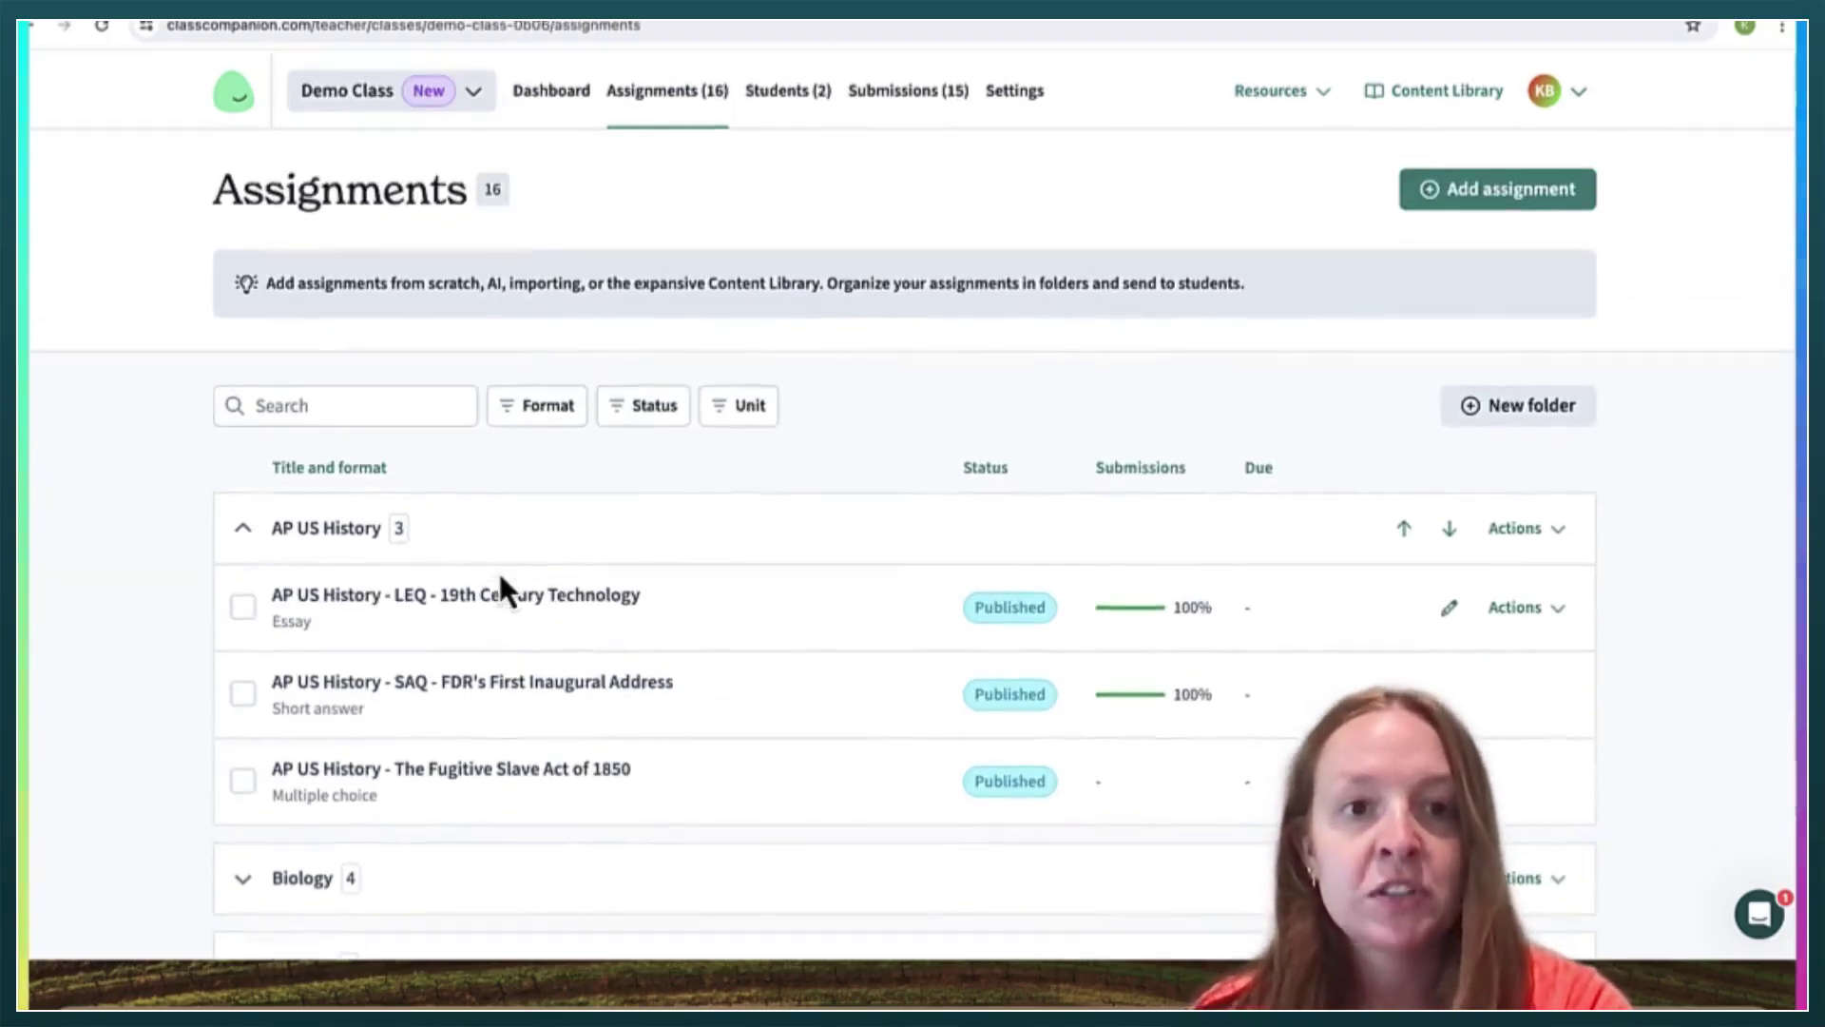
{"action": "scroll", "coordinate": [481, 412], "scroll_direction": "down", "scroll_amount": 2}
{"action": "left_click", "coordinate": [481, 404]}
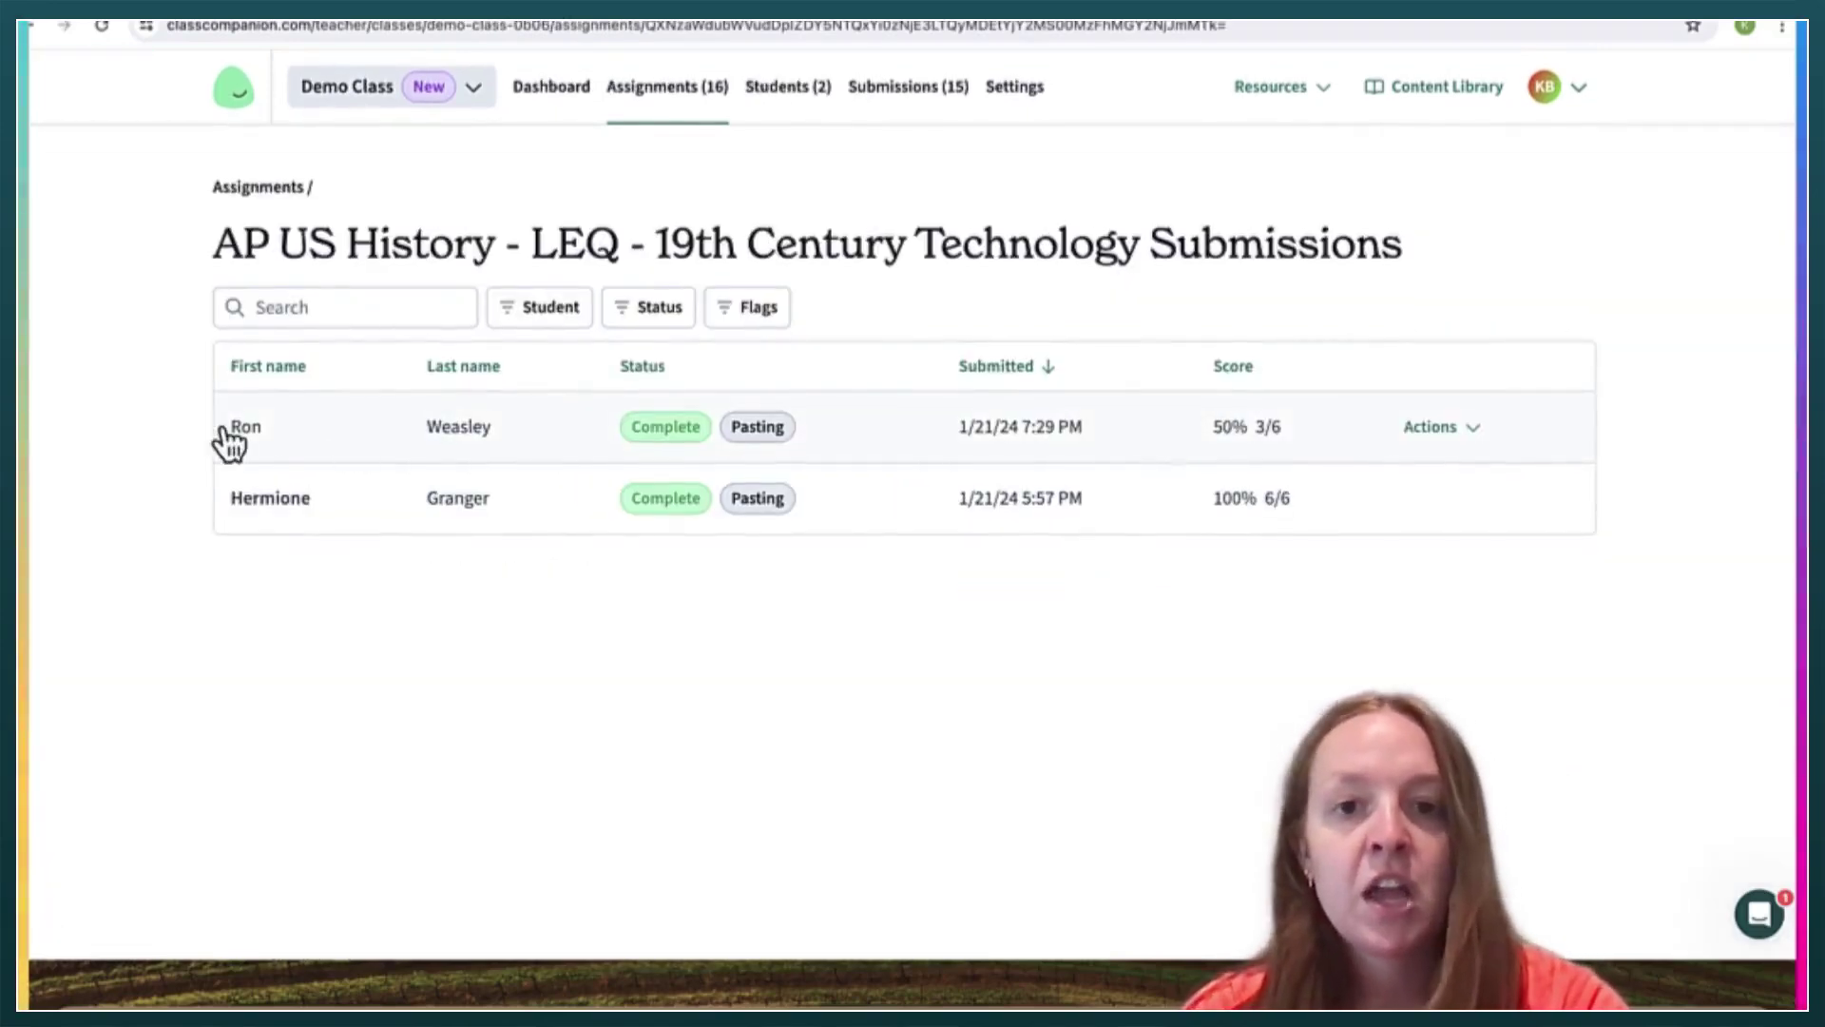
Open the first student's submission and read the essay beside its 3/6 rubric feedback
{"action": "left_click", "coordinate": [271, 432]}
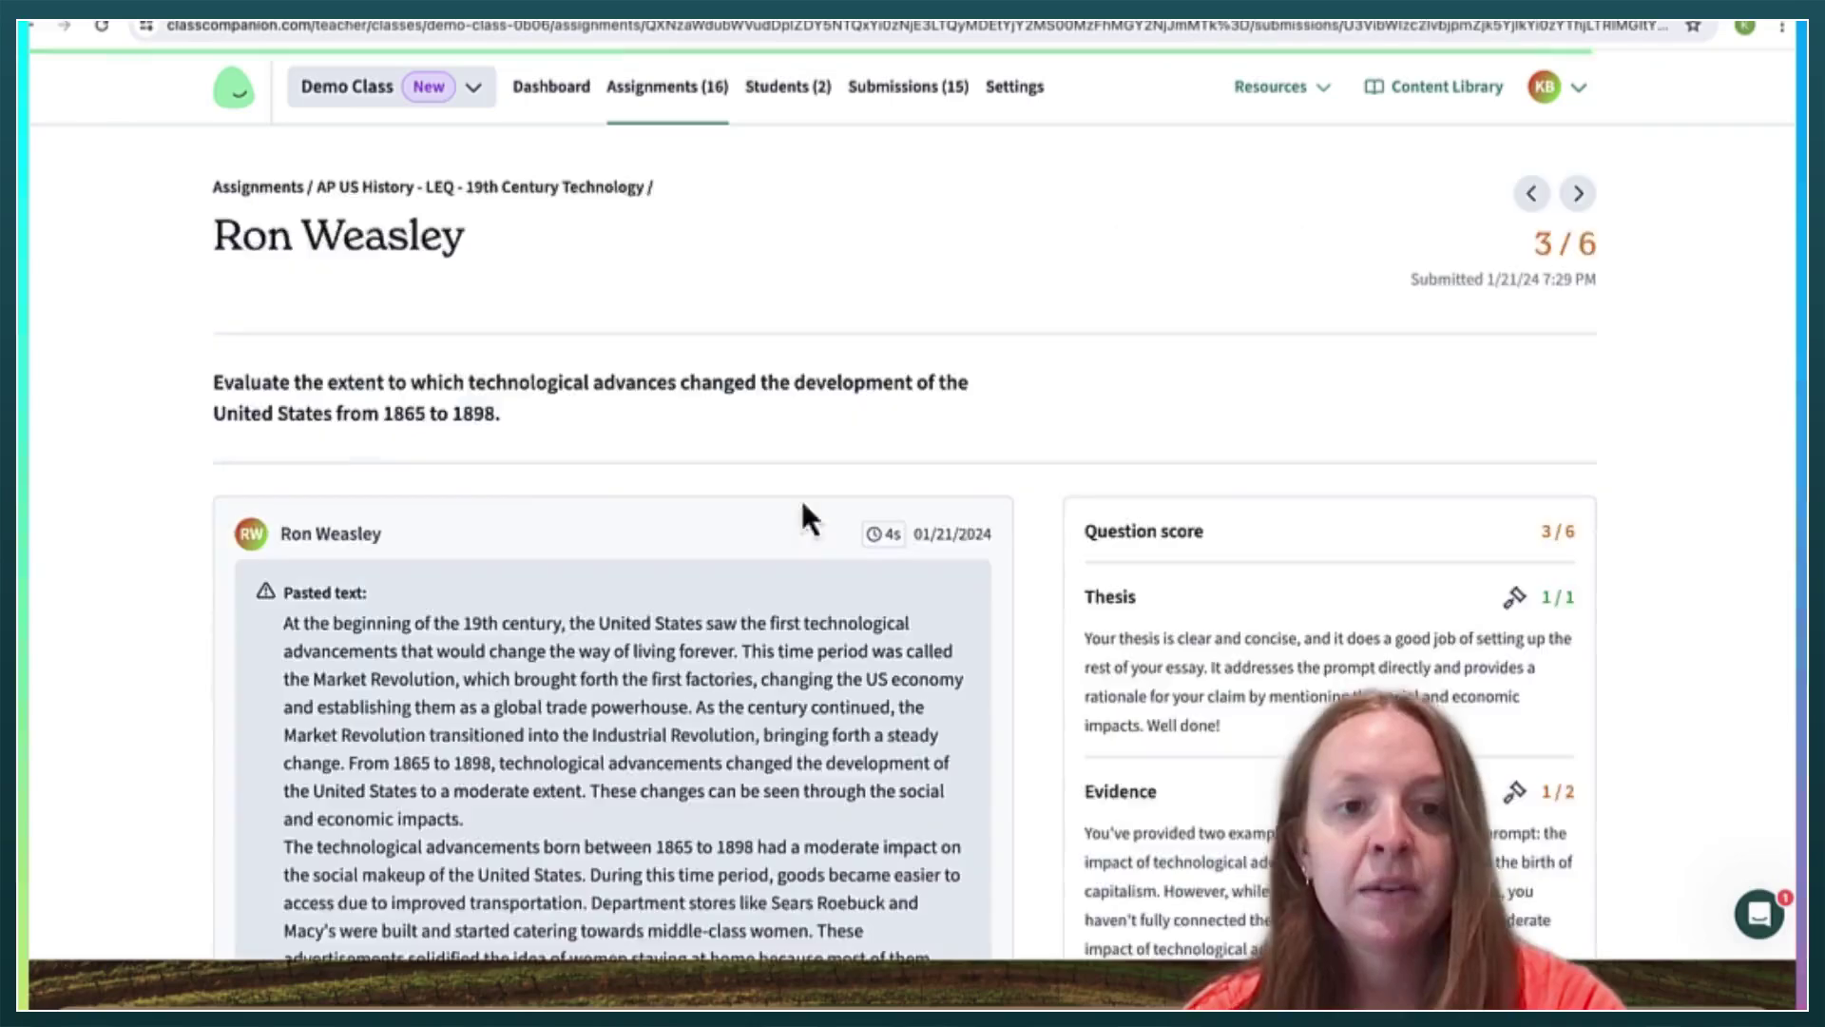
{"action": "scroll", "coordinate": [968, 534], "scroll_direction": "down", "scroll_amount": 3}
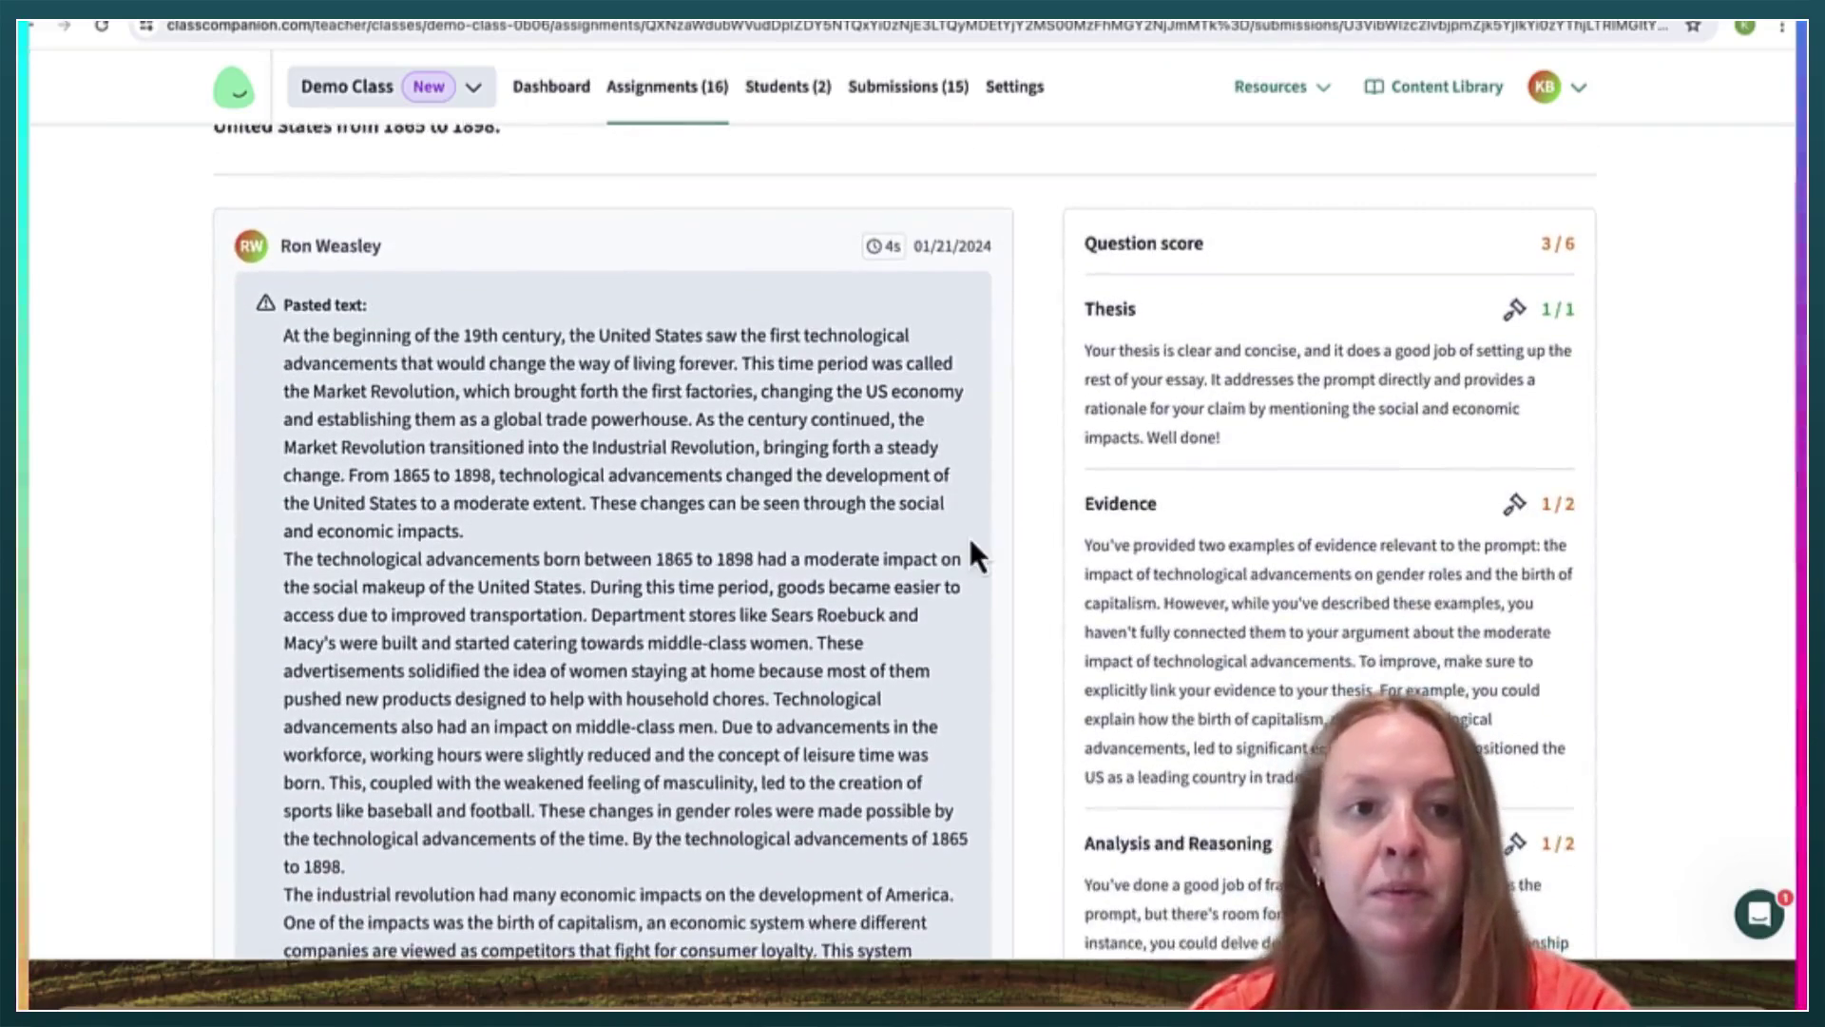
{"action": "scroll", "coordinate": [438, 588], "scroll_direction": "down", "scroll_amount": 2}
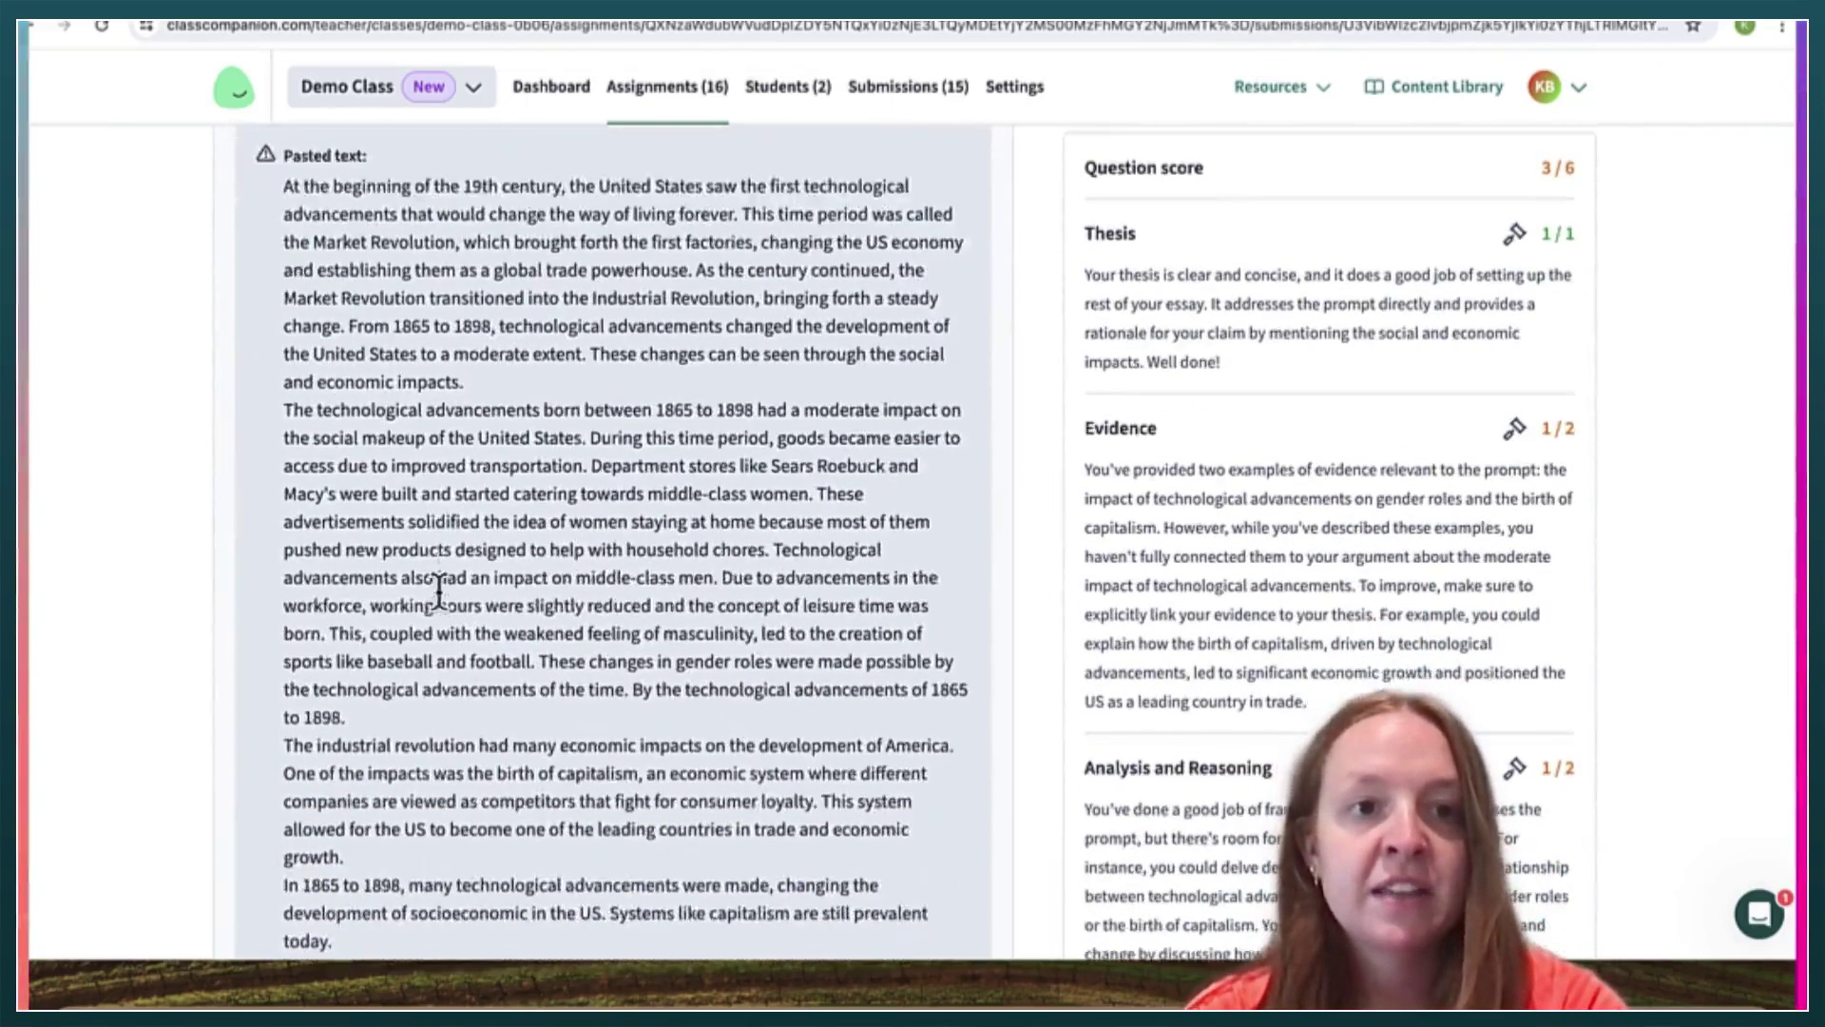
{"action": "scroll", "coordinate": [436, 582], "scroll_direction": "up", "scroll_amount": 2}
{"action": "scroll", "coordinate": [410, 346], "scroll_direction": "down", "scroll_amount": 10}
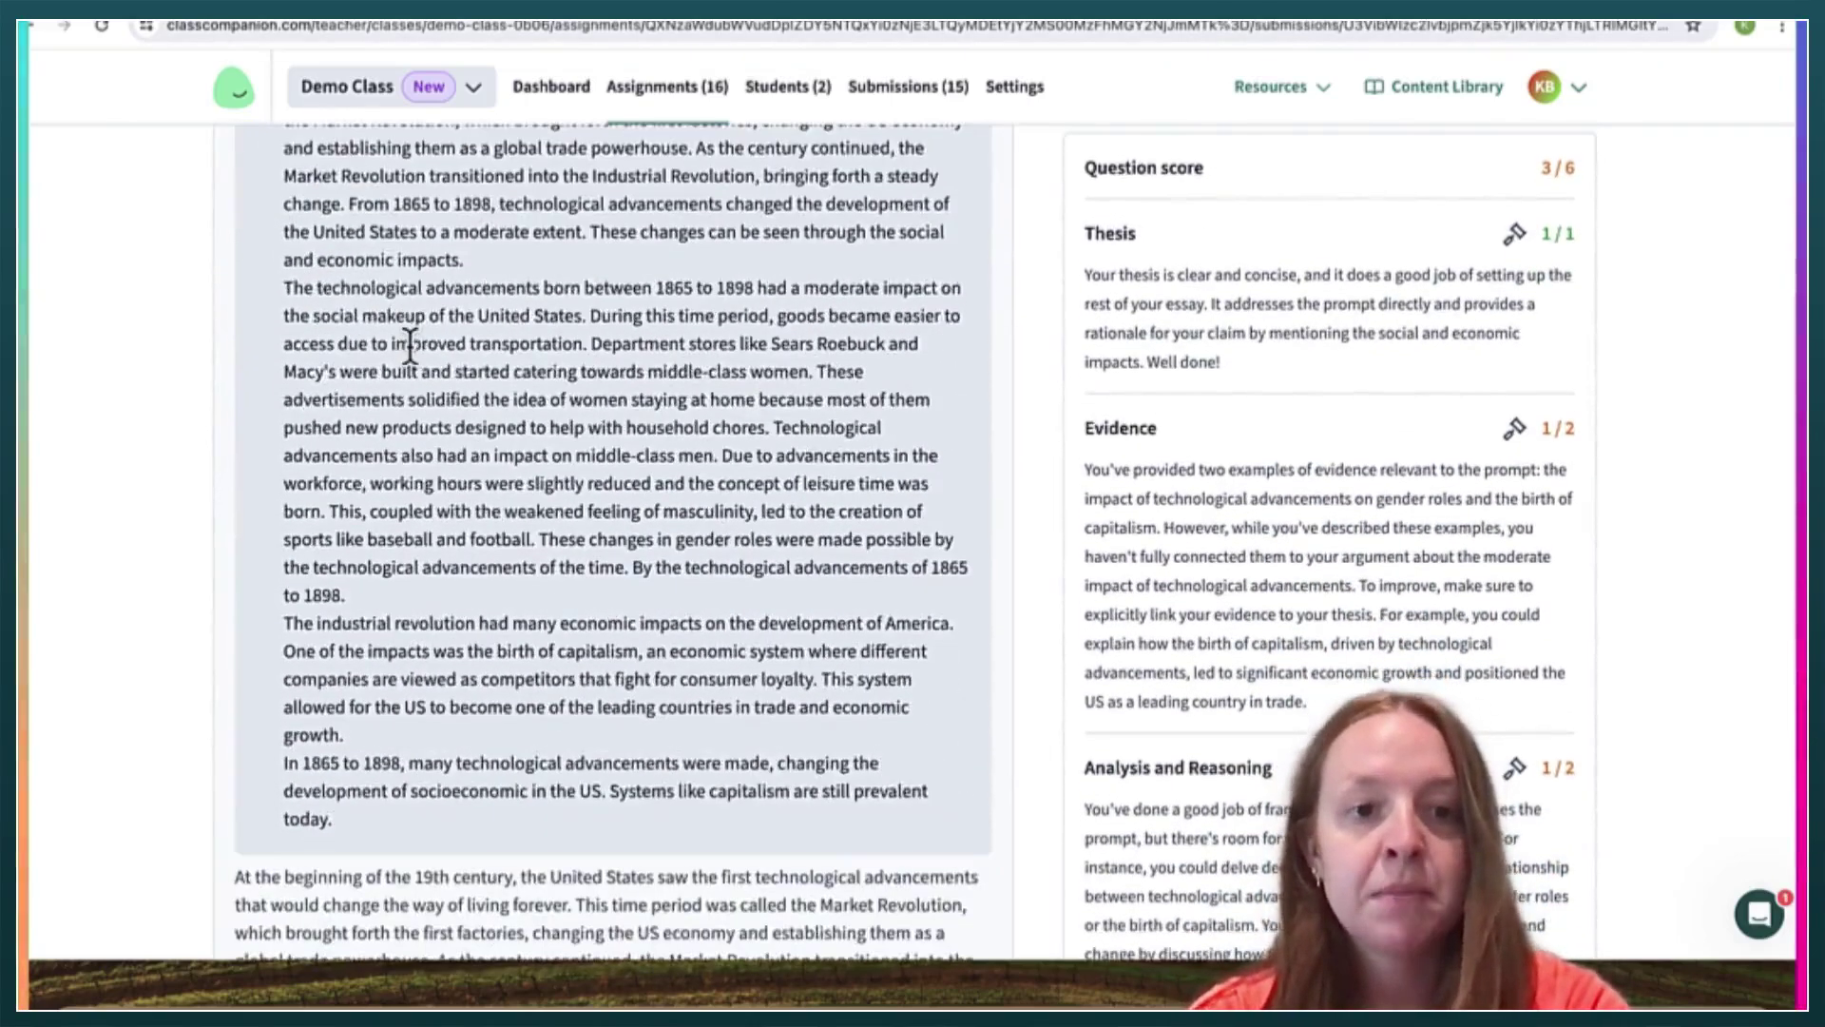
{"action": "scroll", "coordinate": [410, 346], "scroll_direction": "up", "scroll_amount": 10}
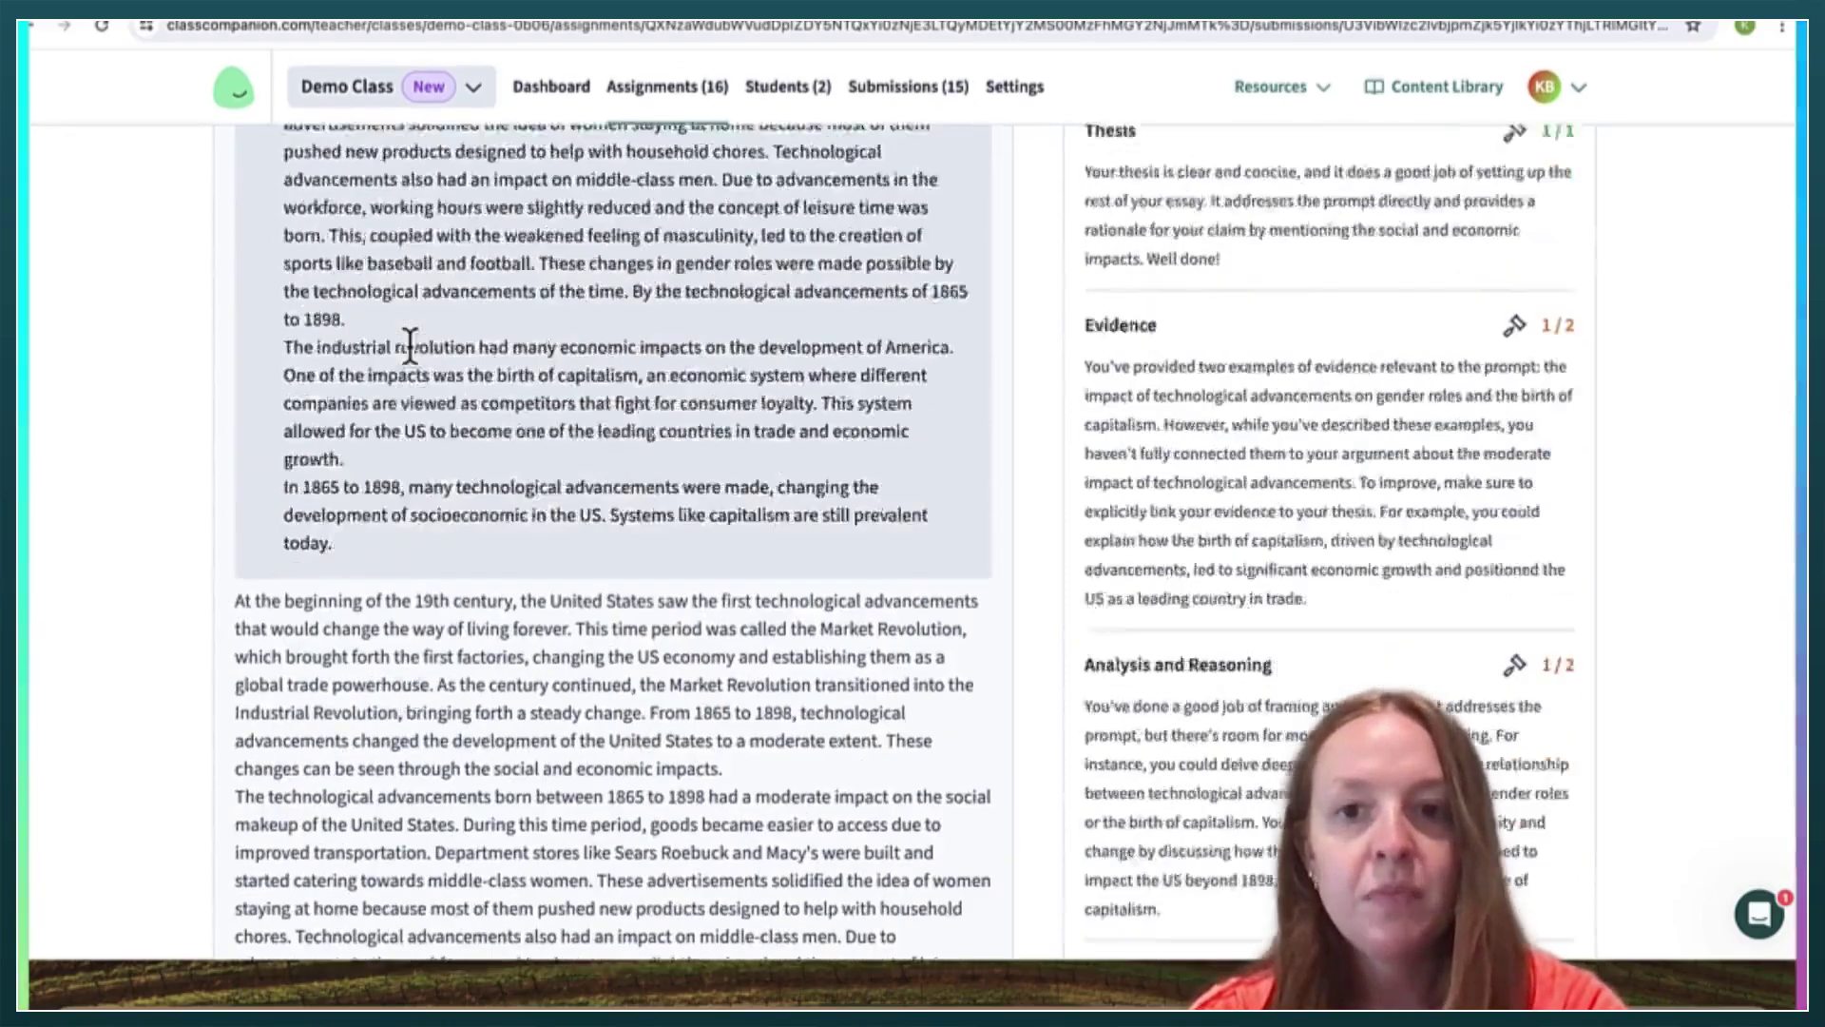
{"action": "scroll", "coordinate": [1378, 294], "scroll_direction": "up", "scroll_amount": 1}
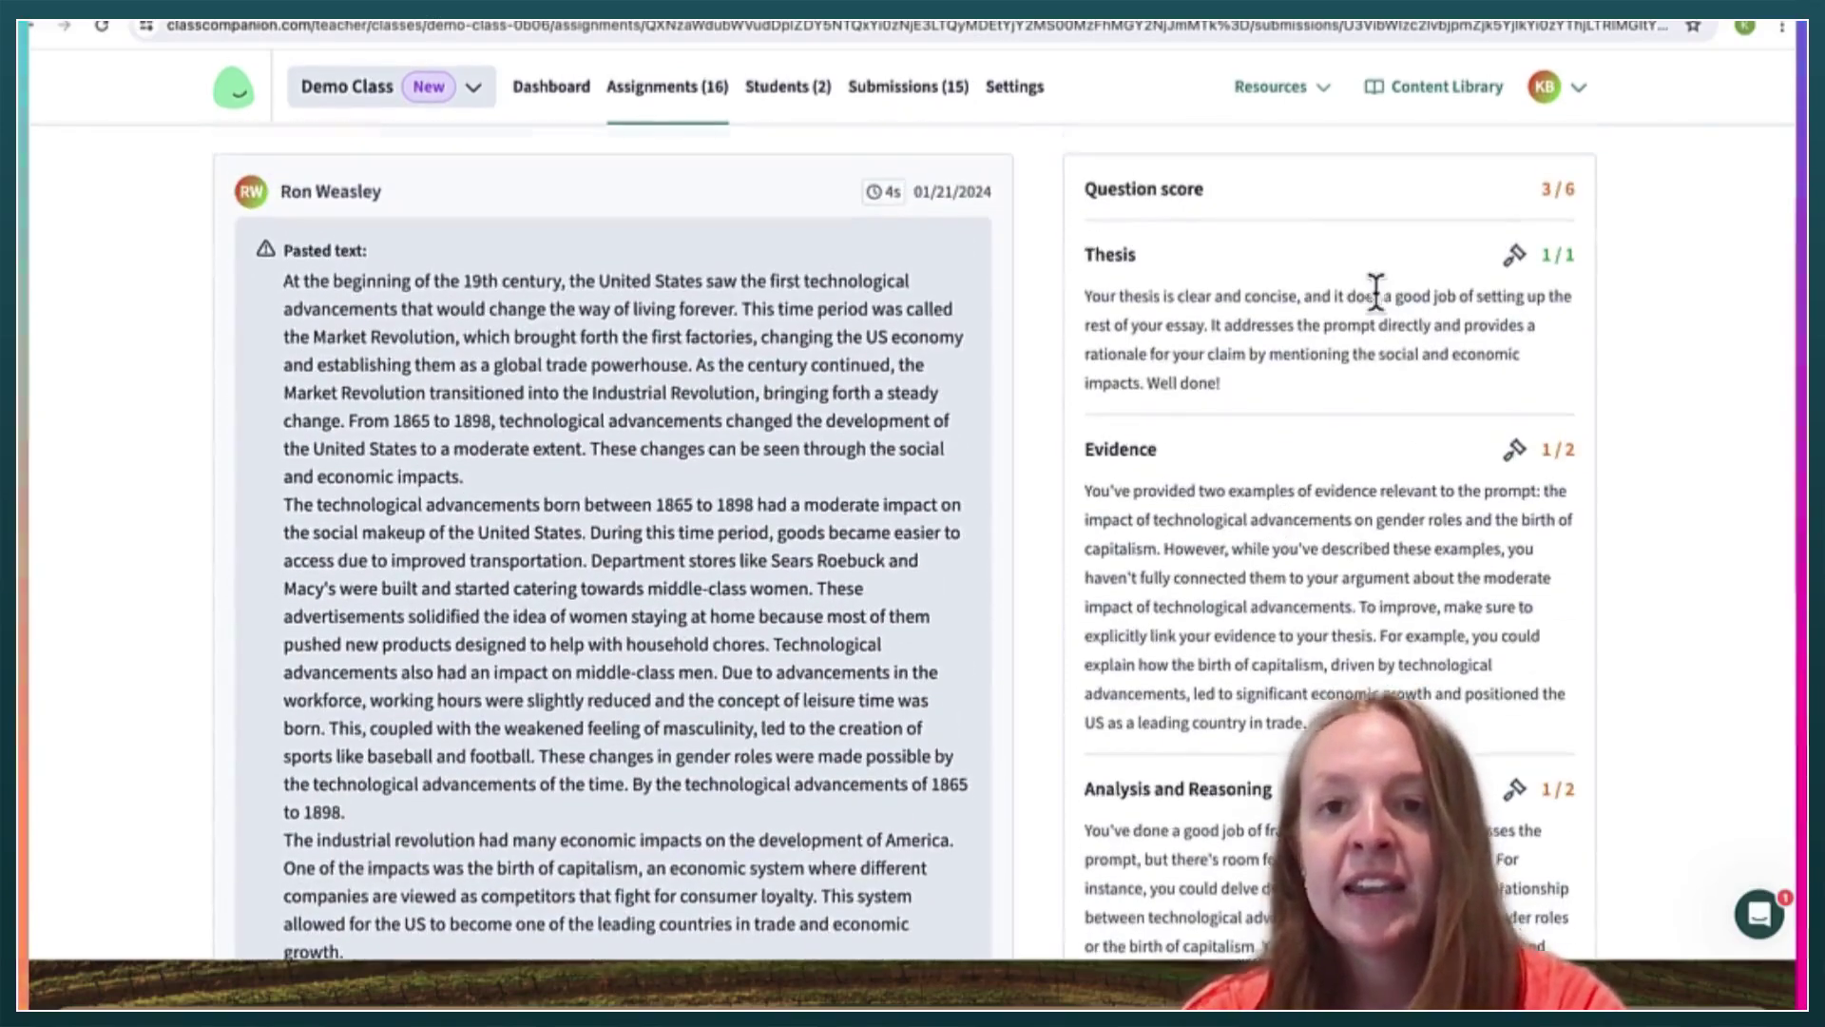
{"action": "scroll", "coordinate": [1268, 353], "scroll_direction": "down", "scroll_amount": 5}
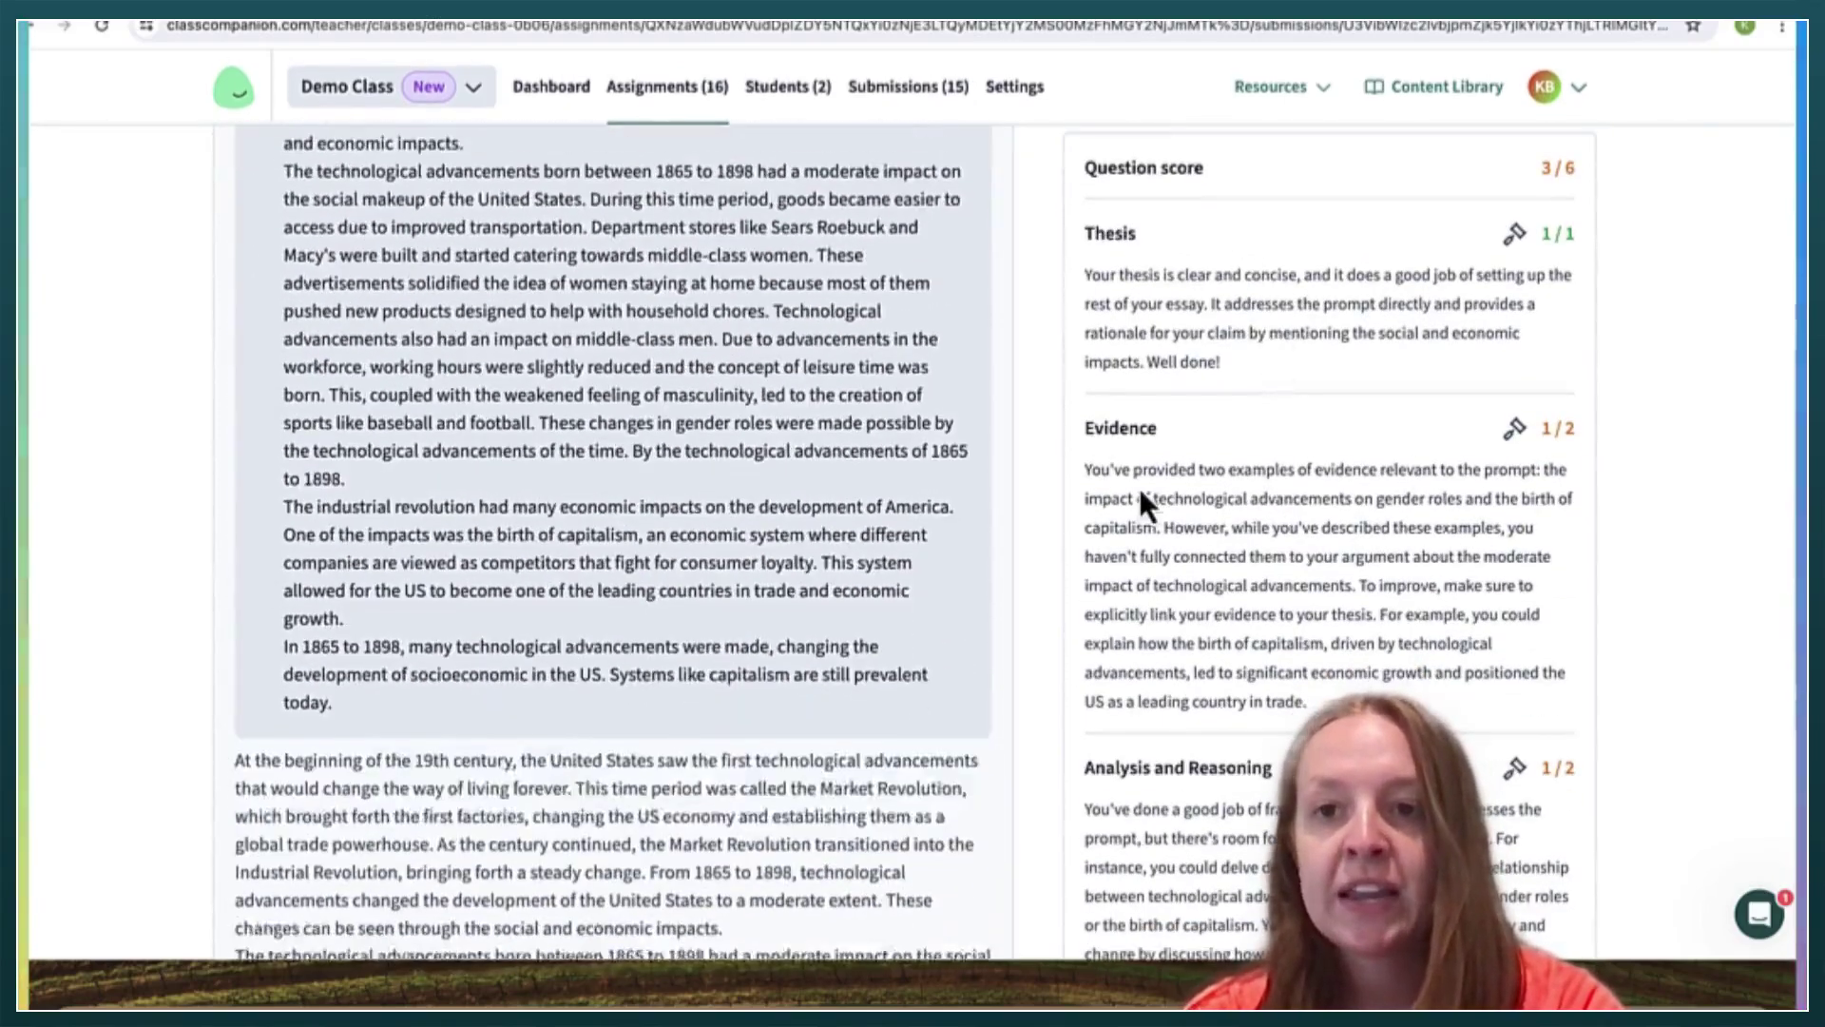
{"action": "scroll", "coordinate": [1200, 466], "scroll_direction": "down", "scroll_amount": 4}
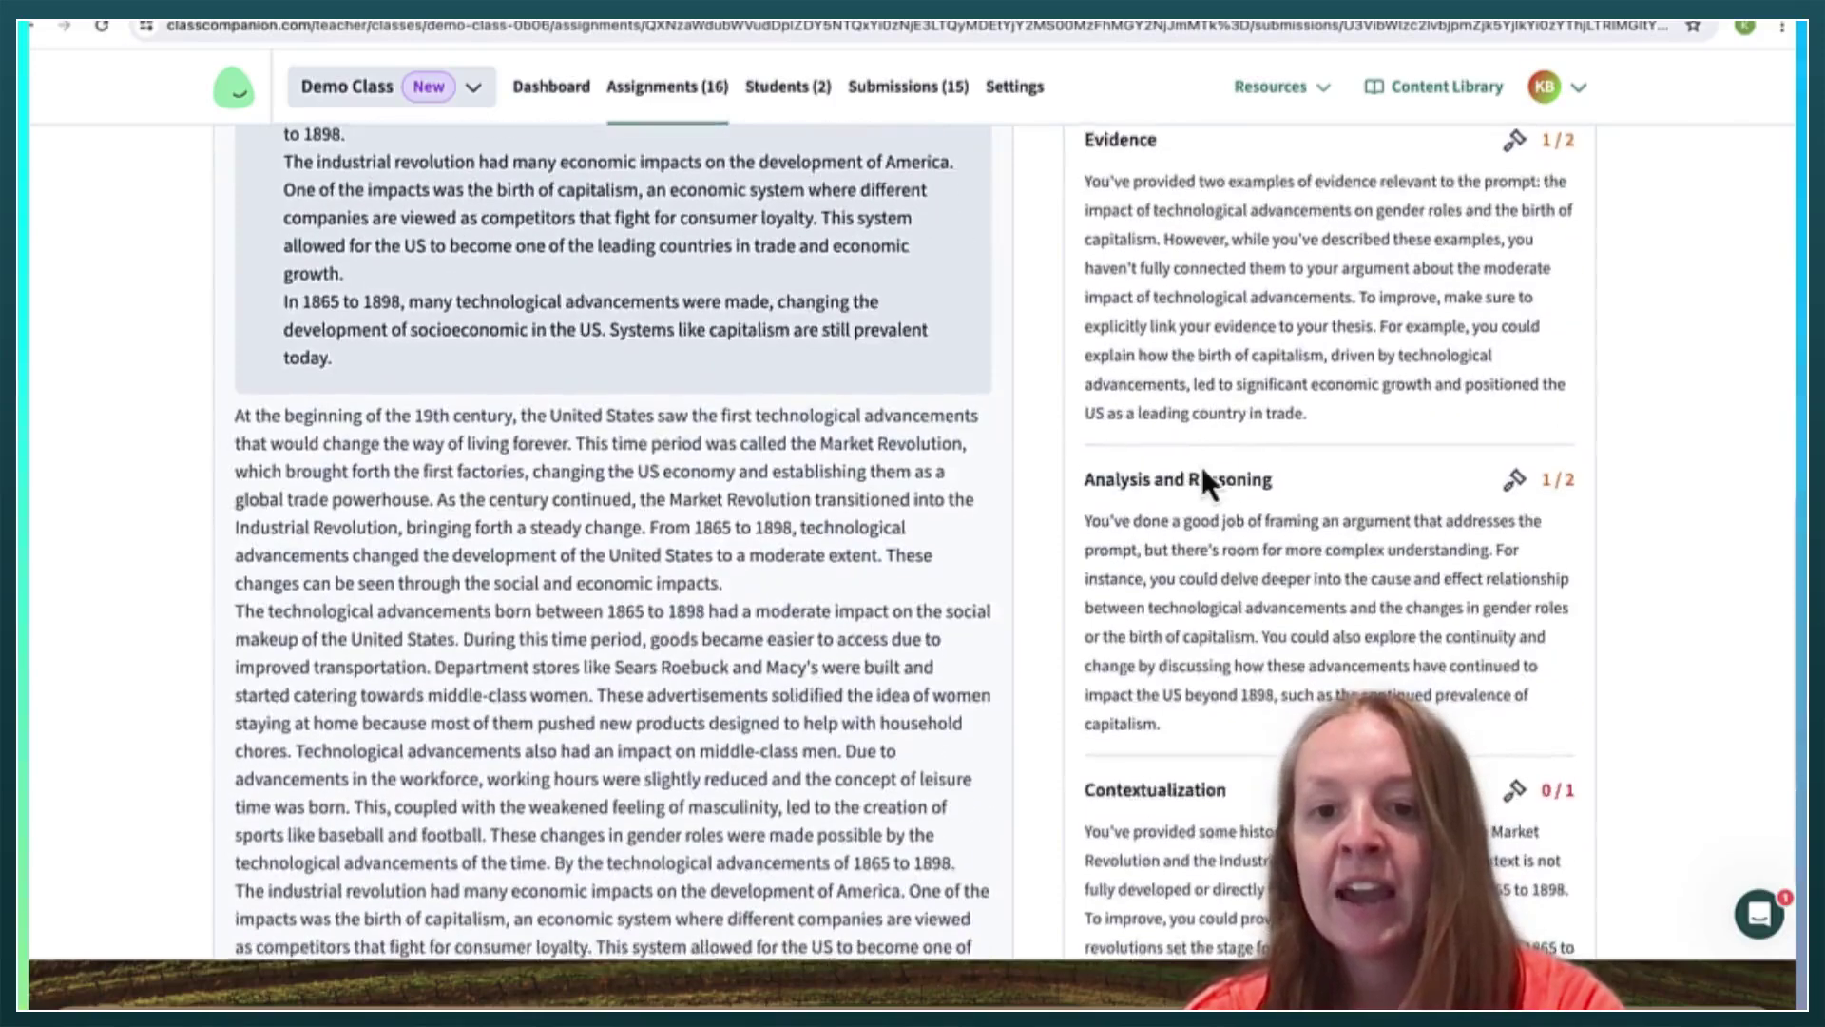
{"action": "scroll", "coordinate": [1202, 465], "scroll_direction": "up", "scroll_amount": 5}
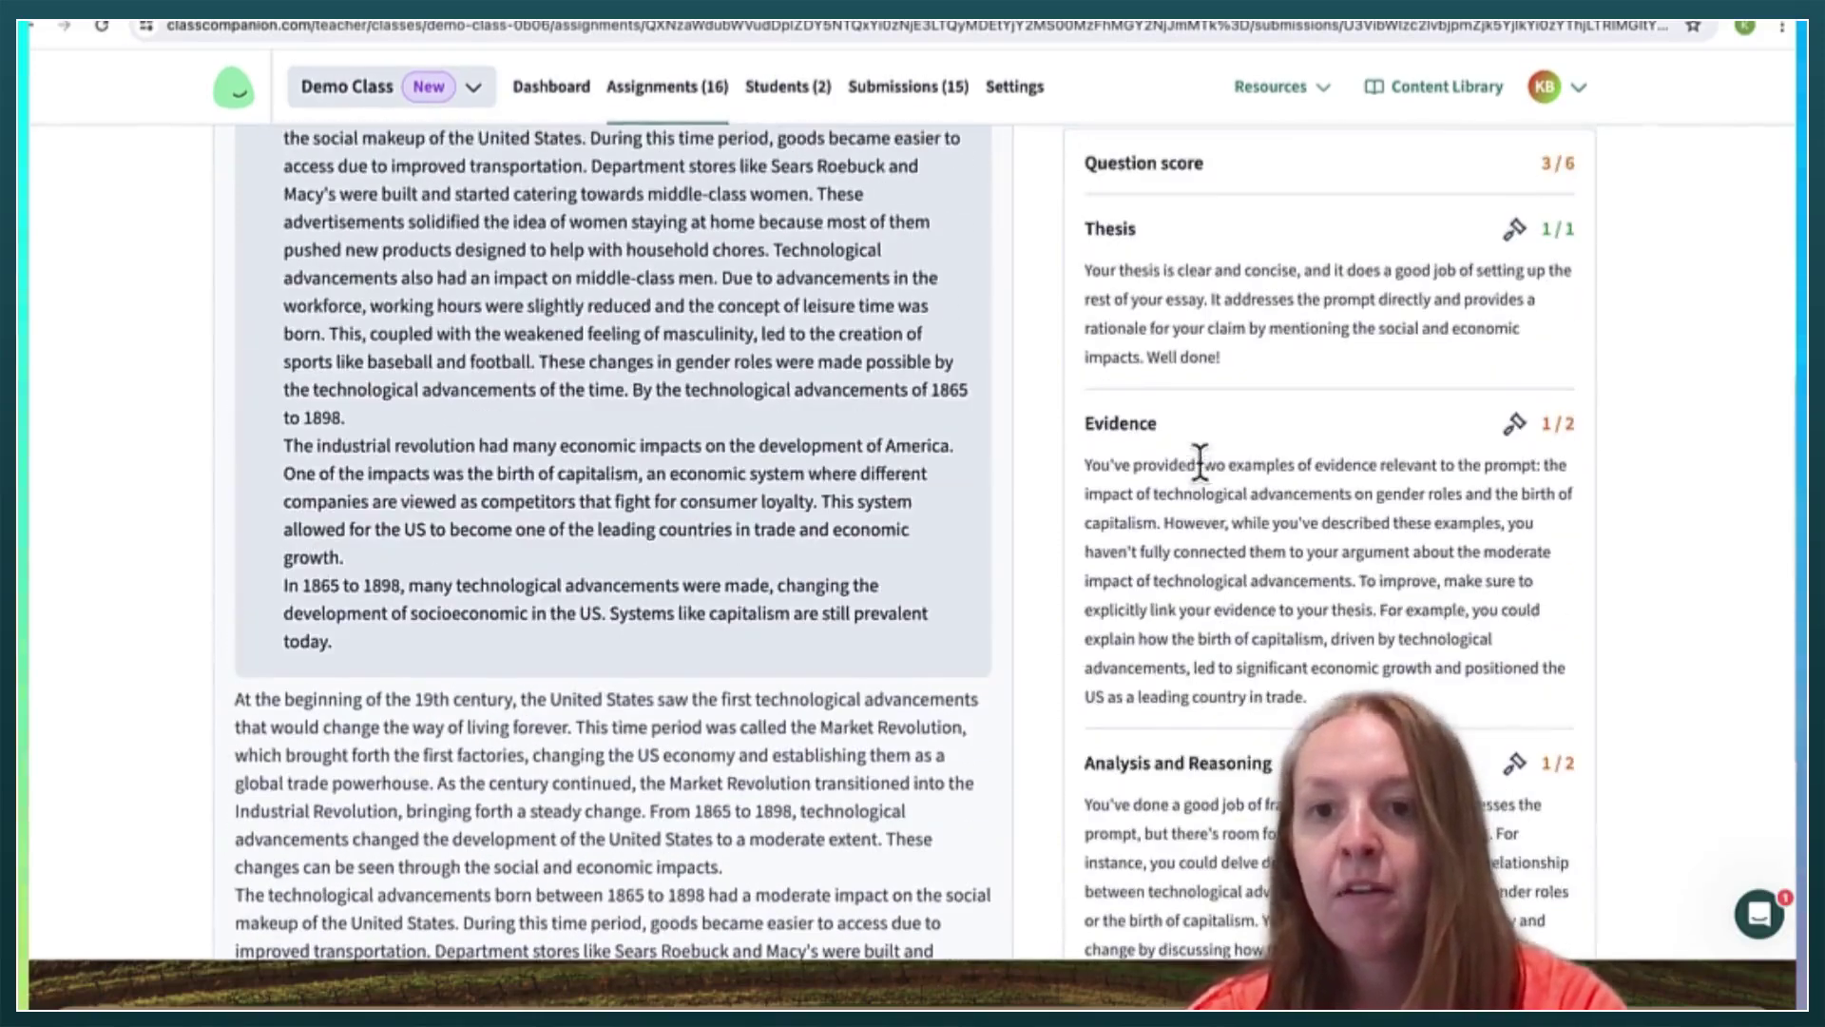
{"action": "scroll", "coordinate": [1200, 465], "scroll_direction": "up", "scroll_amount": 8}
Switch back to the 2024-2025 class from the class dropdown
{"action": "left_click", "coordinate": [415, 94]}
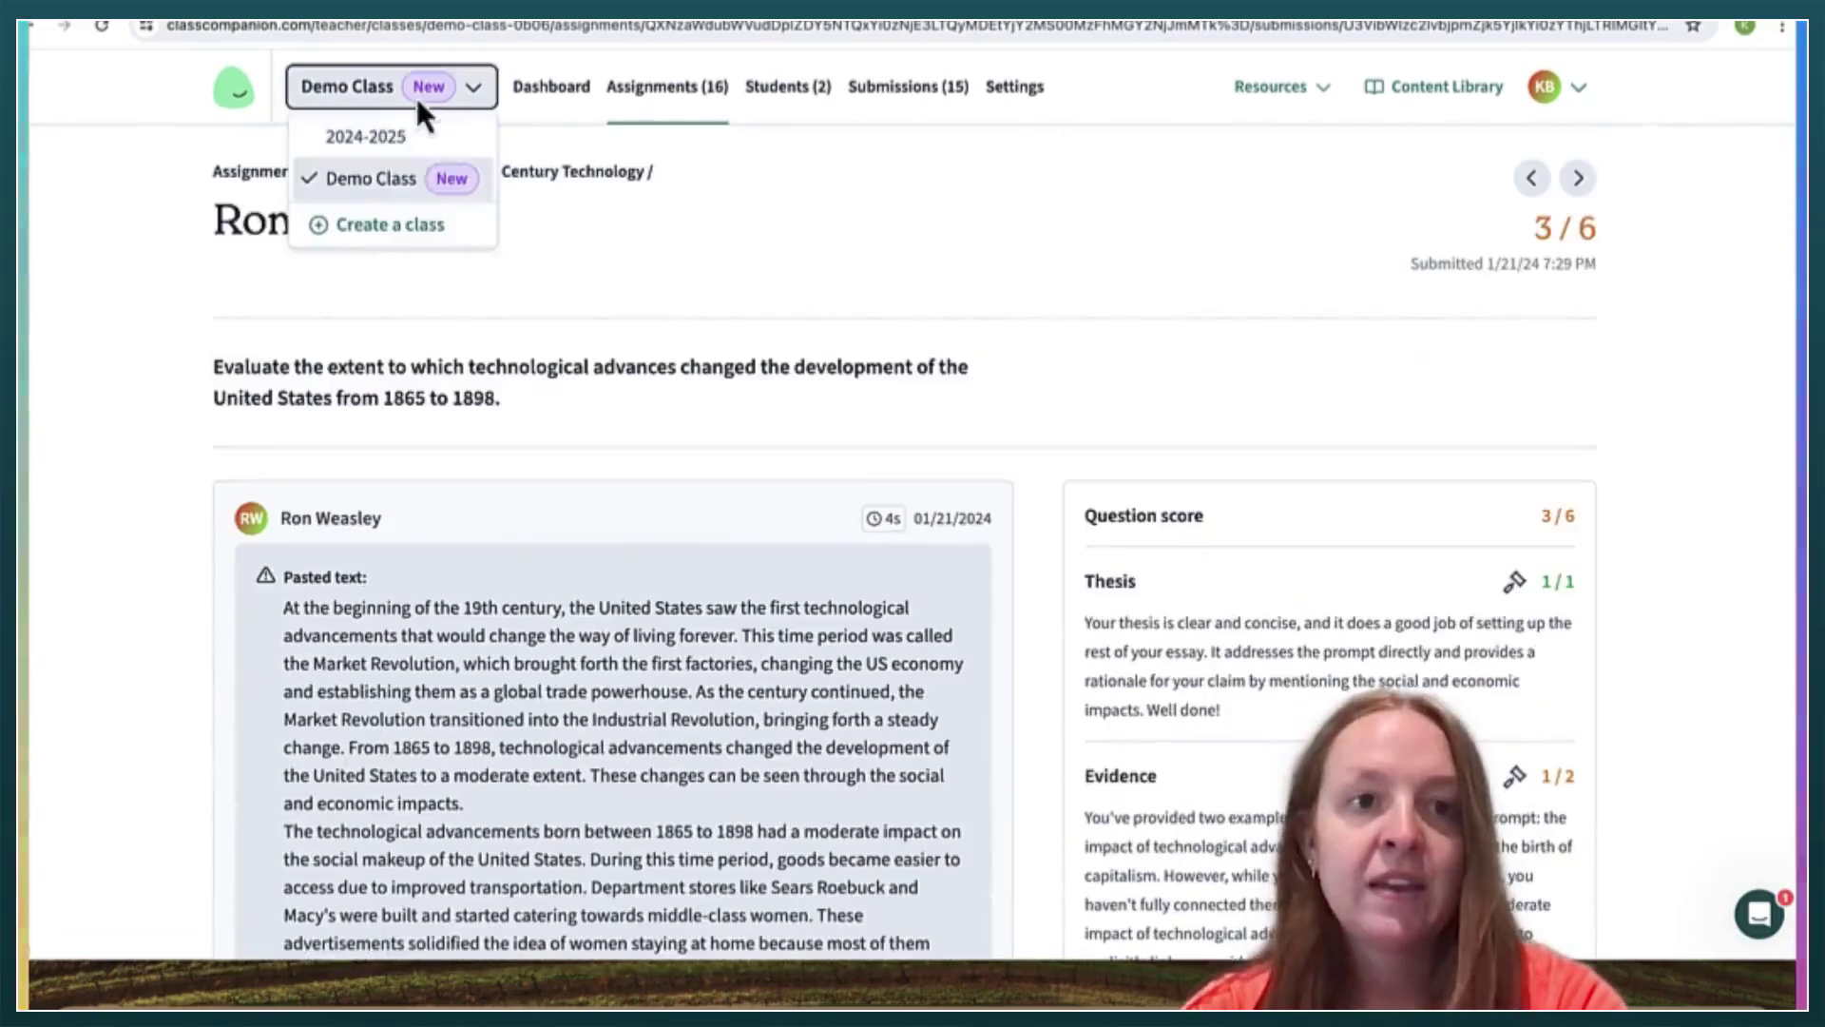
{"action": "left_click", "coordinate": [382, 139]}
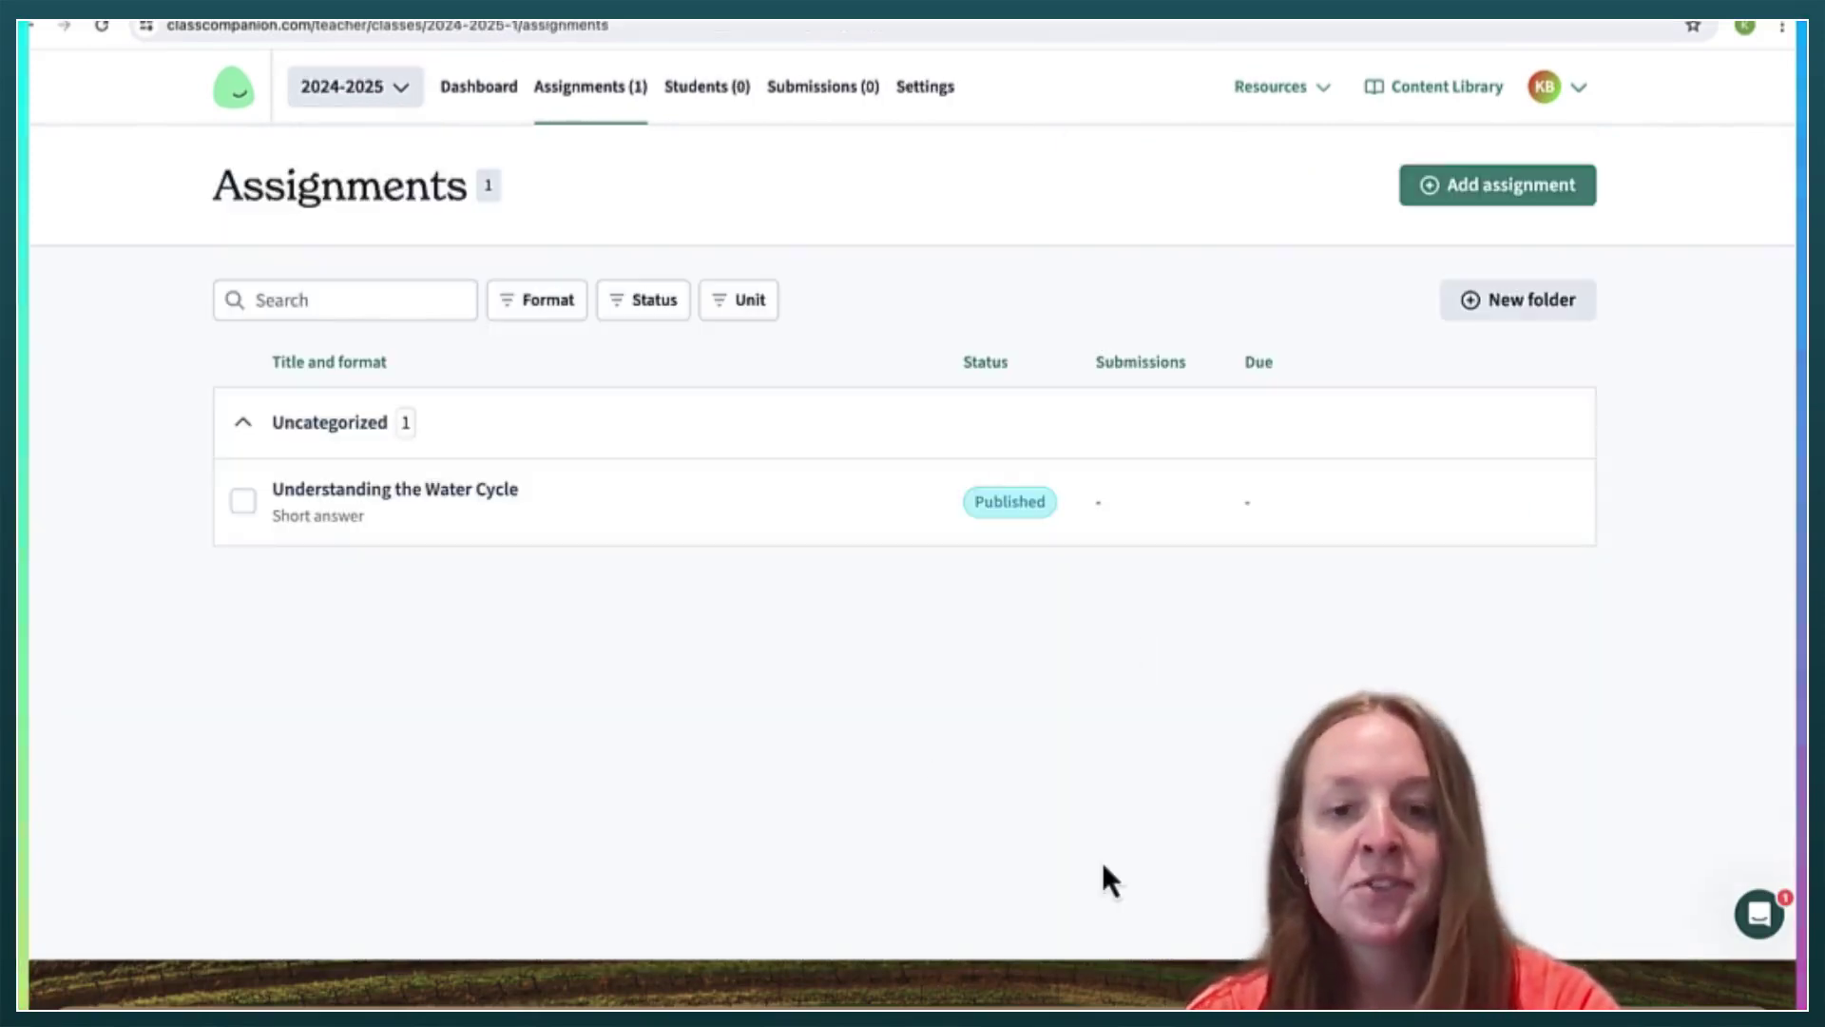